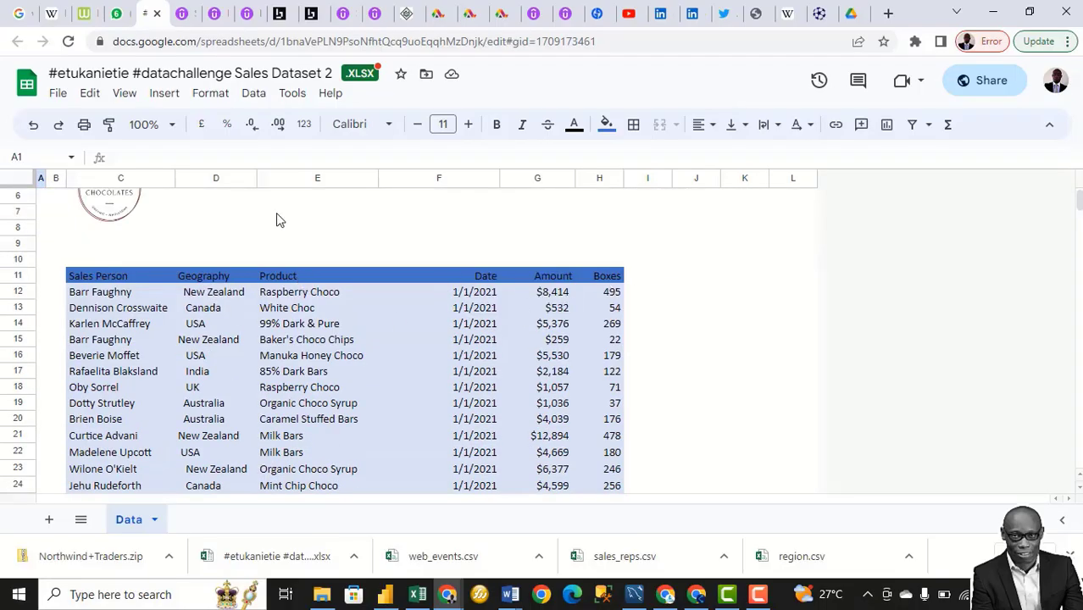
Download the Sales Dataset 2 spreadsheet as a Microsoft Excel (.xlsx) file.
{"action": "scroll", "coordinate": [694, 153], "scroll_direction": "up", "scroll_amount": 2}
{"action": "left_click", "coordinate": [58, 92]}
{"action": "mouse_move", "coordinate": [255, 313]}
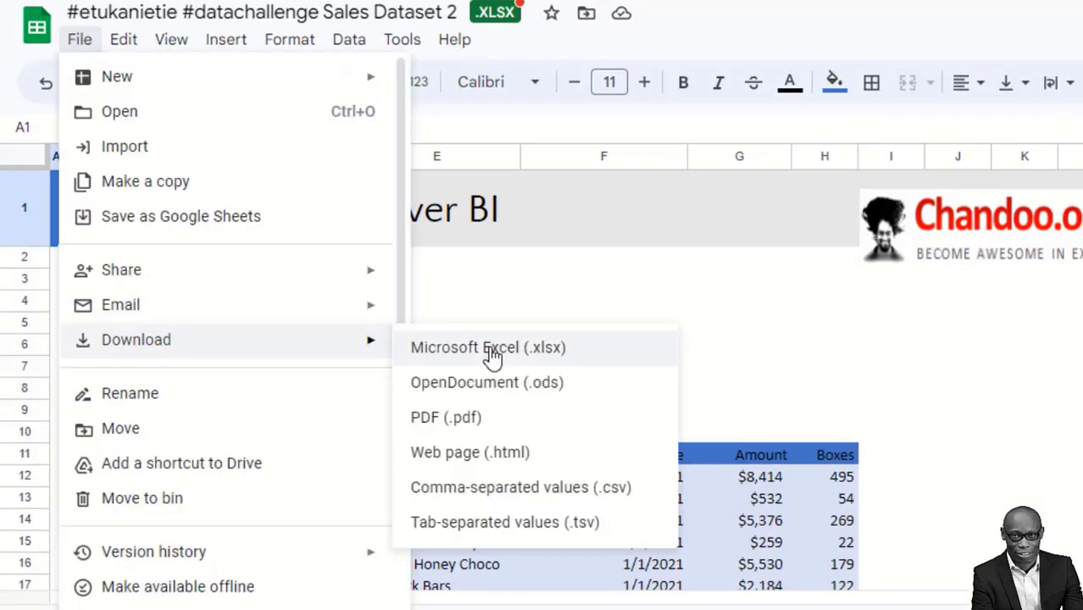
{"action": "left_click", "coordinate": [491, 356]}
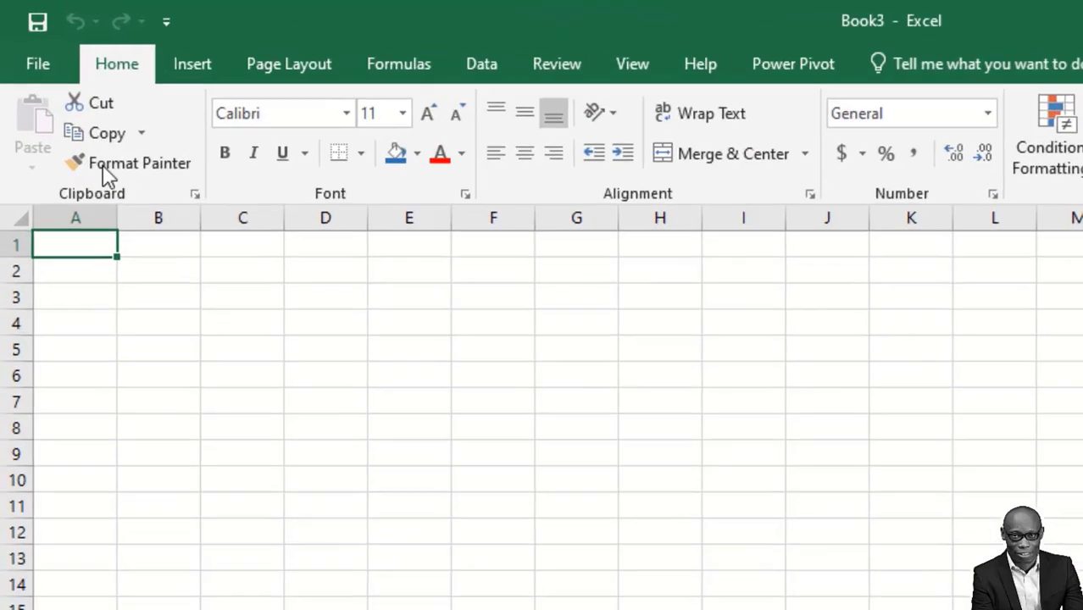
In a blank Excel workbook, import the downloaded Sales Dataset 2 workbook and load its Table_1 for data transformation.
{"action": "left_click", "coordinate": [287, 38]}
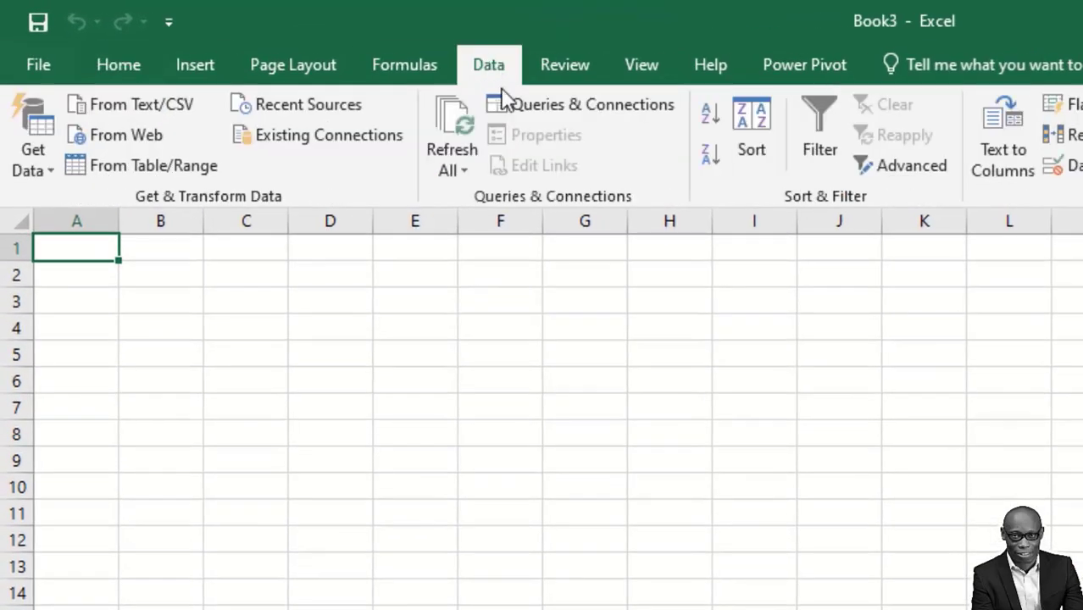
{"action": "left_click", "coordinate": [25, 97]}
{"action": "mouse_move", "coordinate": [97, 131]}
{"action": "left_click", "coordinate": [329, 218]}
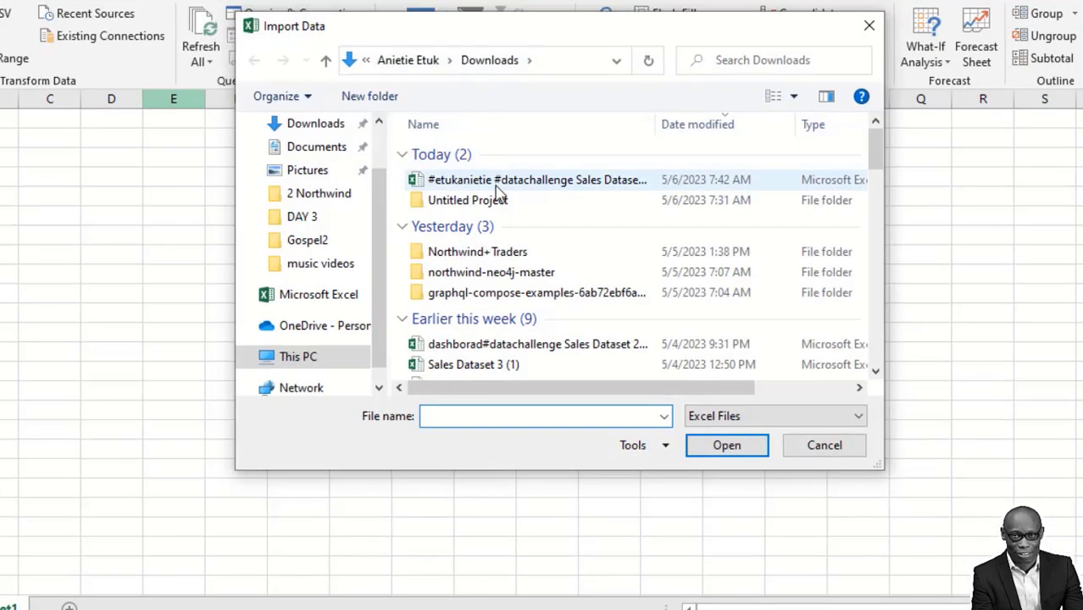
{"action": "left_click", "coordinate": [496, 187]}
{"action": "left_click", "coordinate": [721, 447]}
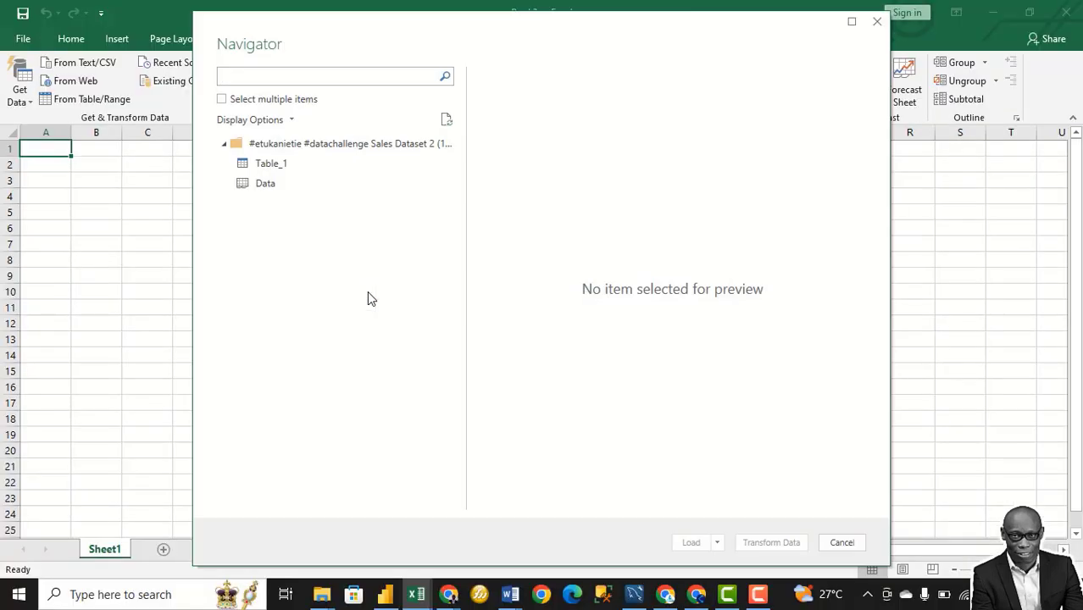
{"action": "left_click", "coordinate": [272, 163]}
{"action": "left_click", "coordinate": [771, 543]}
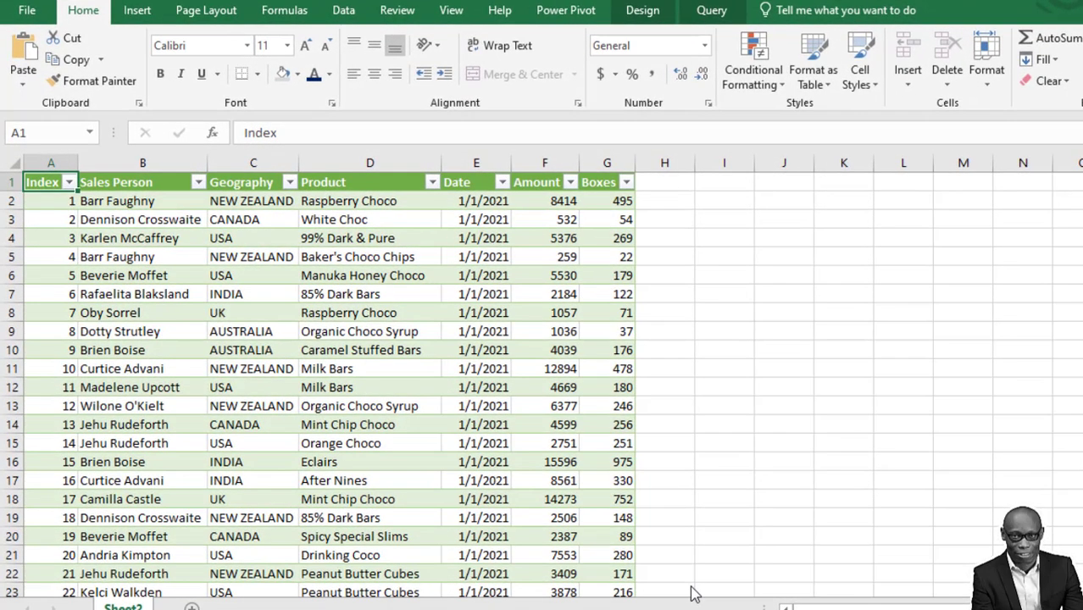
Create a PivotTable from the cleaned sales table Table_1 on a new worksheet.
{"action": "left_click", "coordinate": [159, 301]}
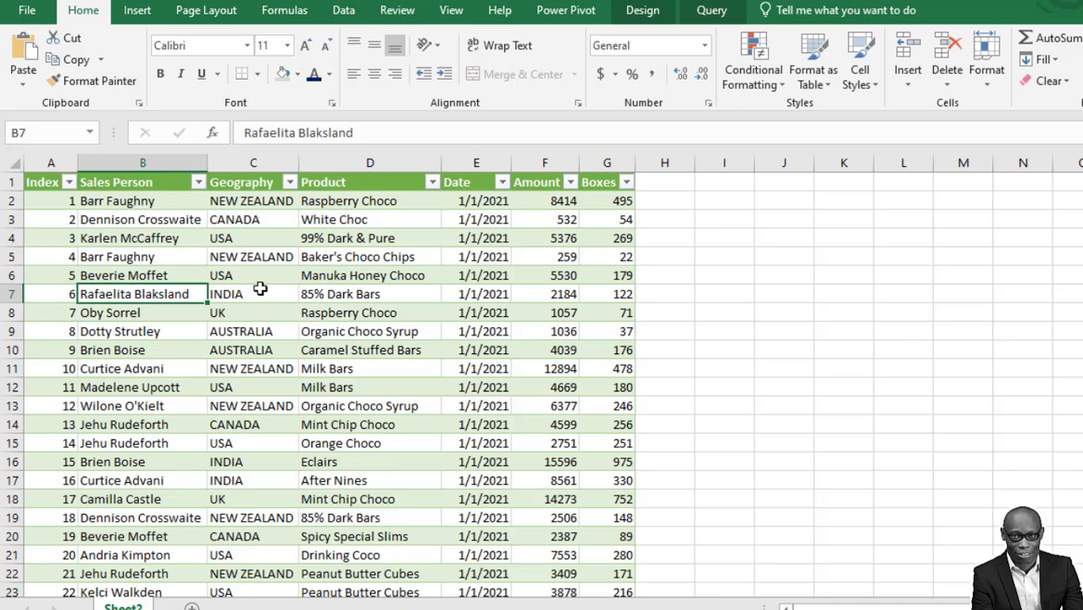
{"action": "left_click", "coordinate": [137, 10]}
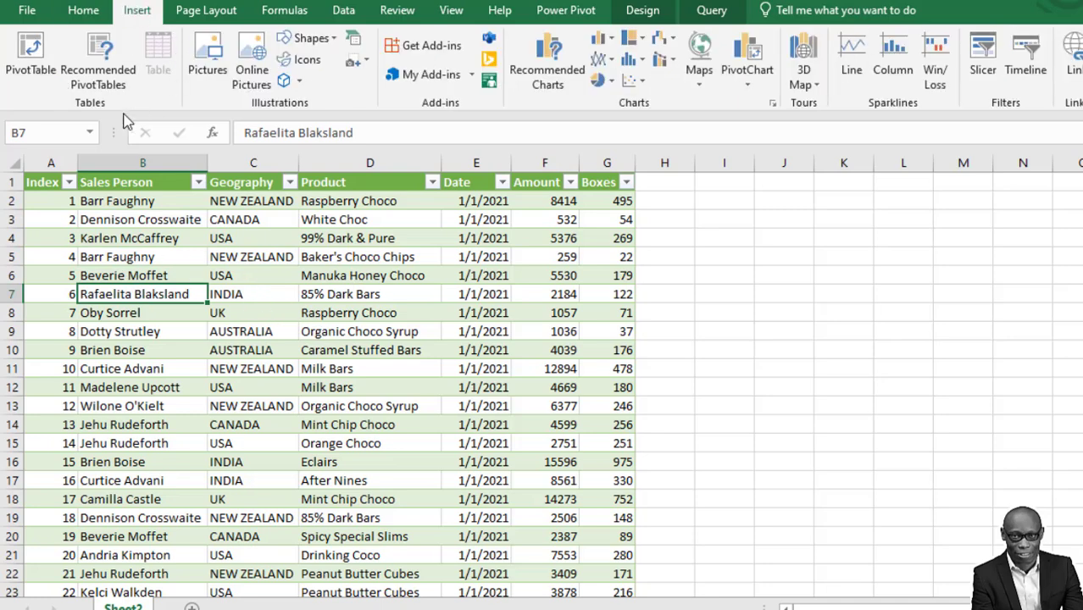
{"action": "left_click", "coordinate": [31, 64]}
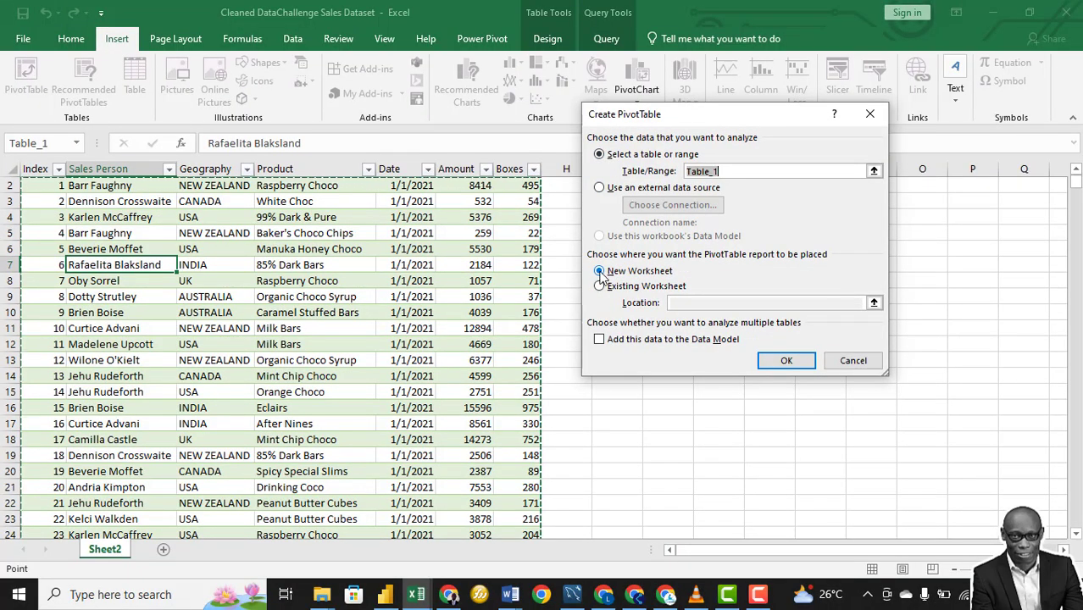
{"action": "left_click", "coordinate": [781, 362]}
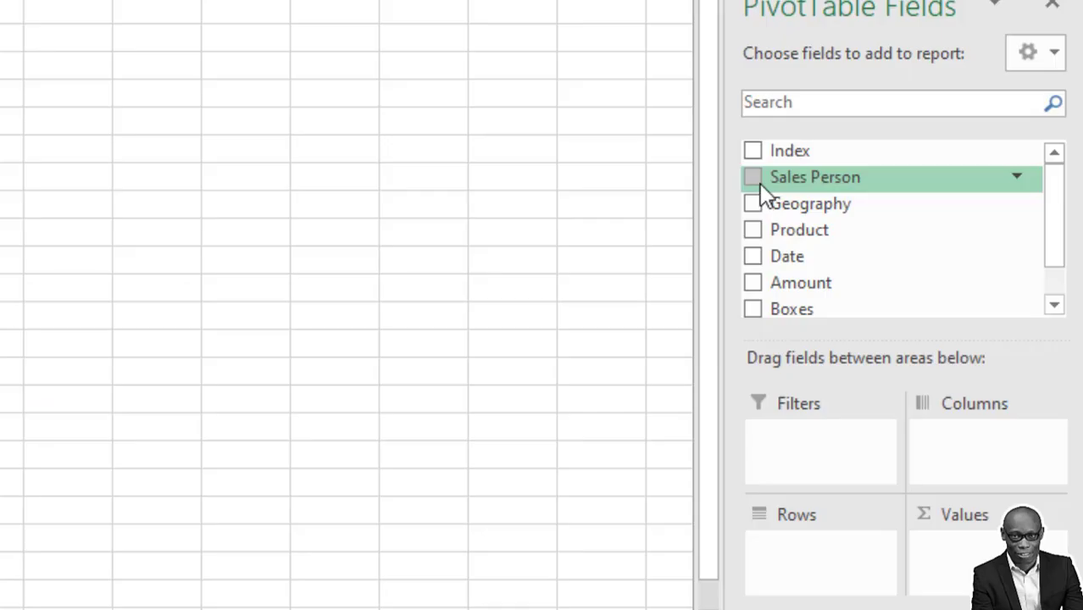
Lay out the PivotTable with Sales Person as rows, Geography as columns and Amount as values.
{"action": "left_click", "coordinate": [752, 178]}
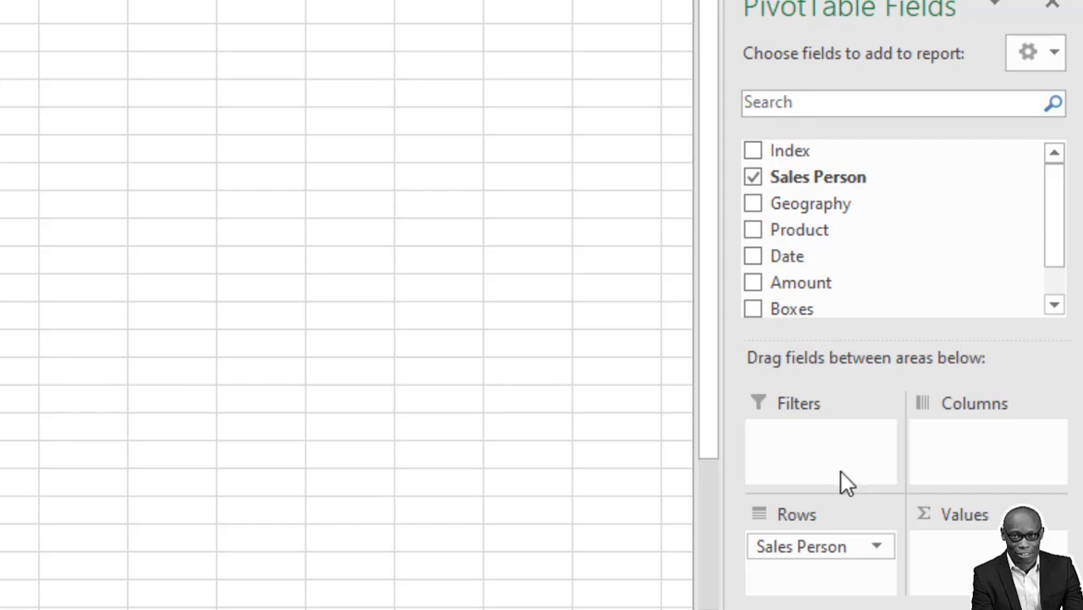
{"action": "left_click", "coordinate": [753, 203]}
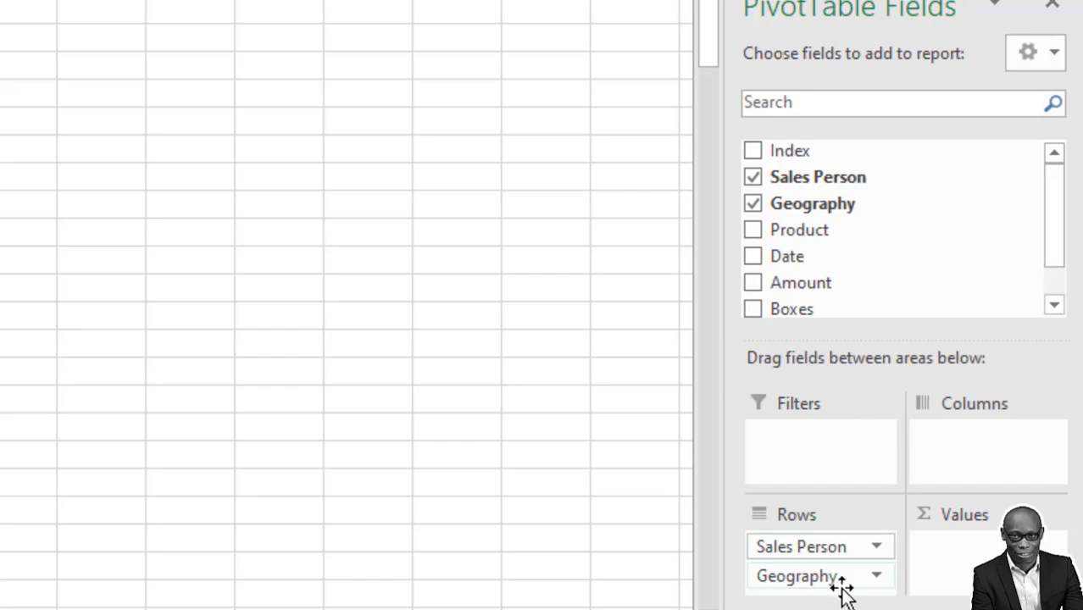
{"action": "left_click_drag", "start_coordinate": [818, 580], "coordinate": [971, 434]}
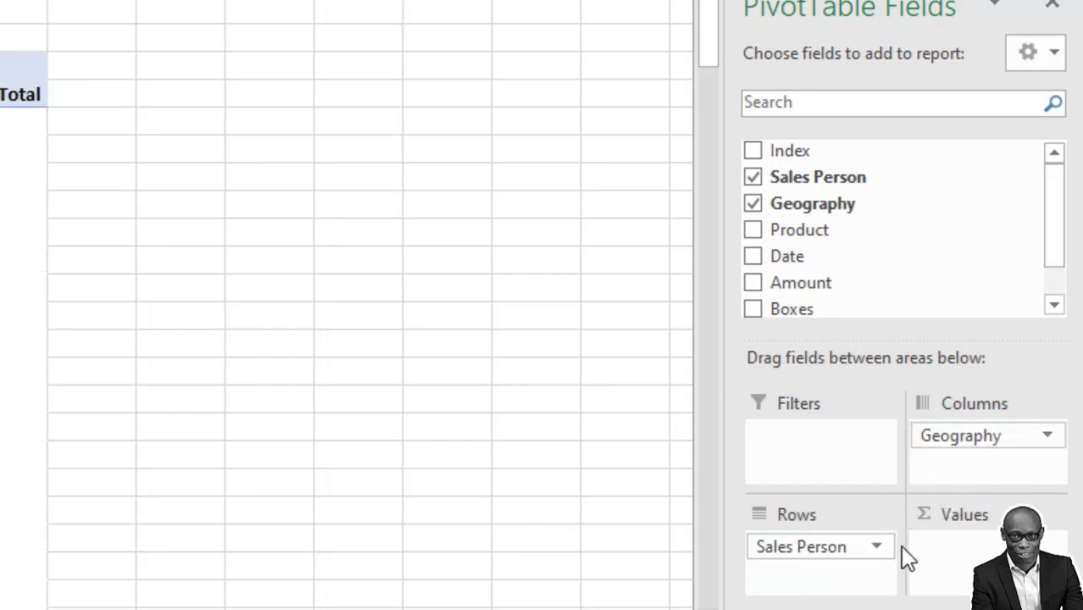
{"action": "scroll", "coordinate": [829, 220], "scroll_direction": "down", "scroll_amount": 2}
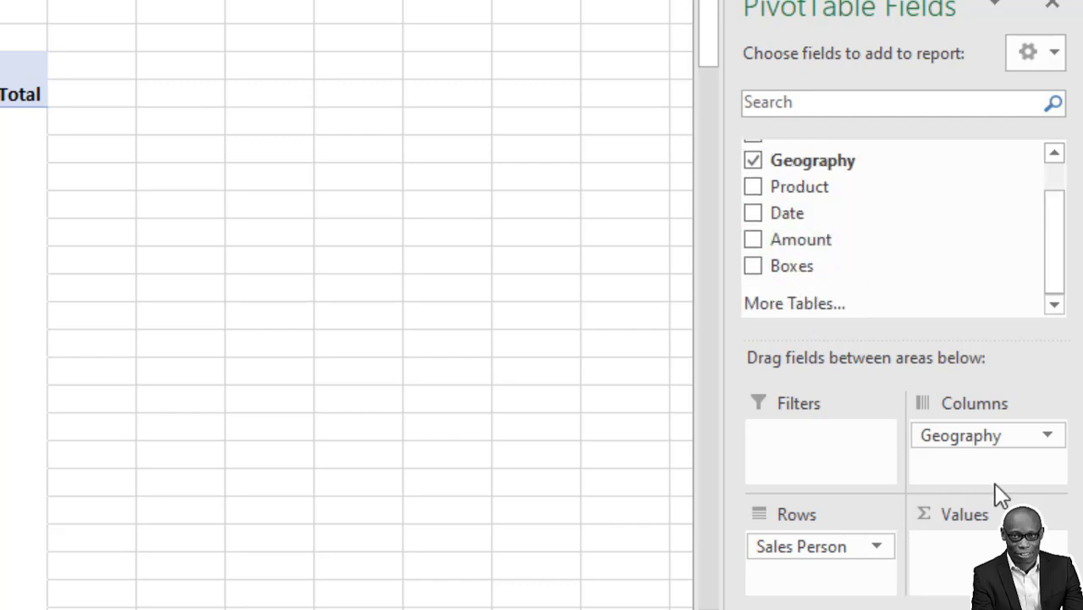
{"action": "left_click", "coordinate": [755, 240]}
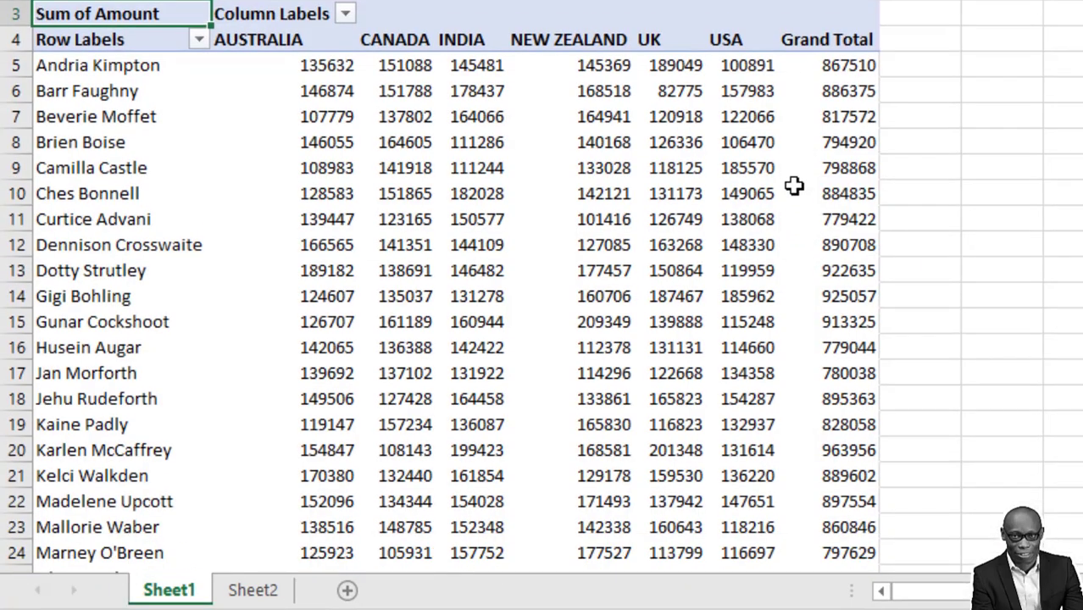
Format the PivotTable's Sum of Amount values as Currency with the $ symbol and 0 decimal places.
{"action": "scroll", "coordinate": [795, 186], "scroll_direction": "down", "scroll_amount": 3}
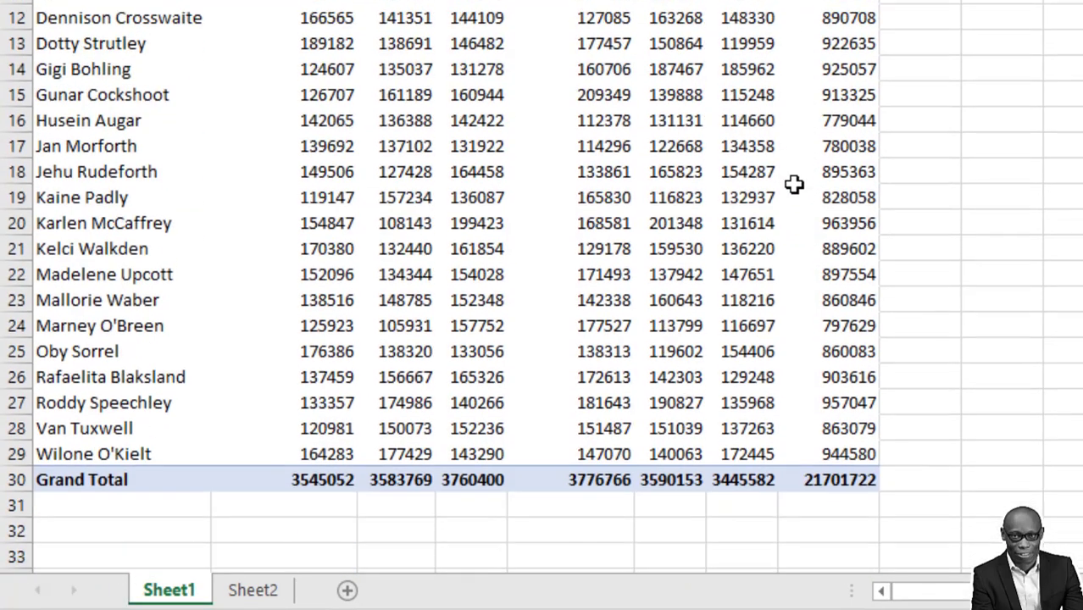
{"action": "scroll", "coordinate": [793, 181], "scroll_direction": "up", "scroll_amount": 4}
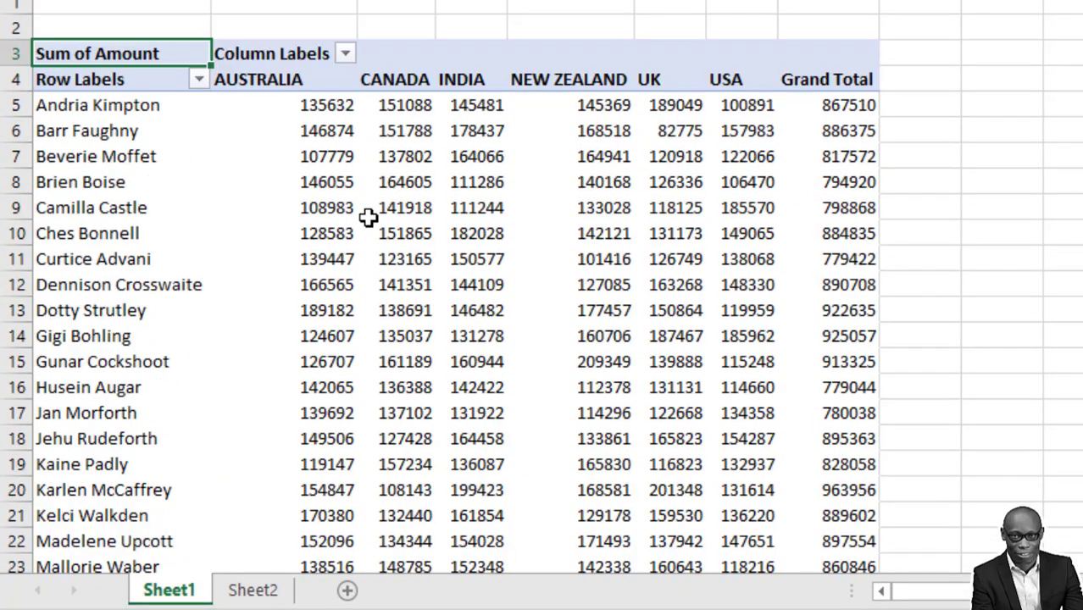
{"action": "mouse_move", "coordinate": [434, 234]}
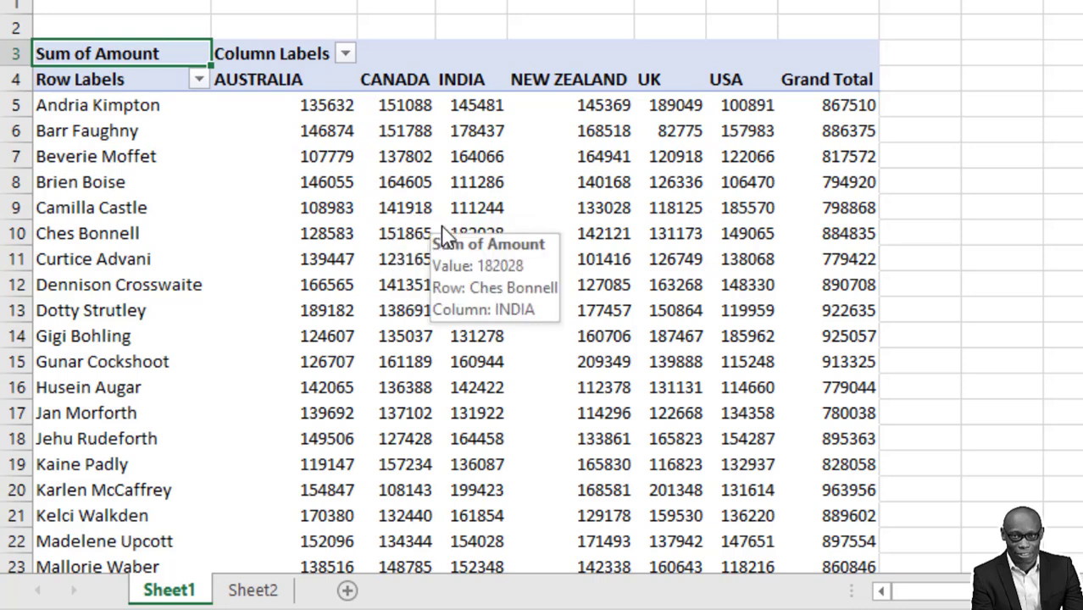
{"action": "mouse_move", "coordinate": [836, 231]}
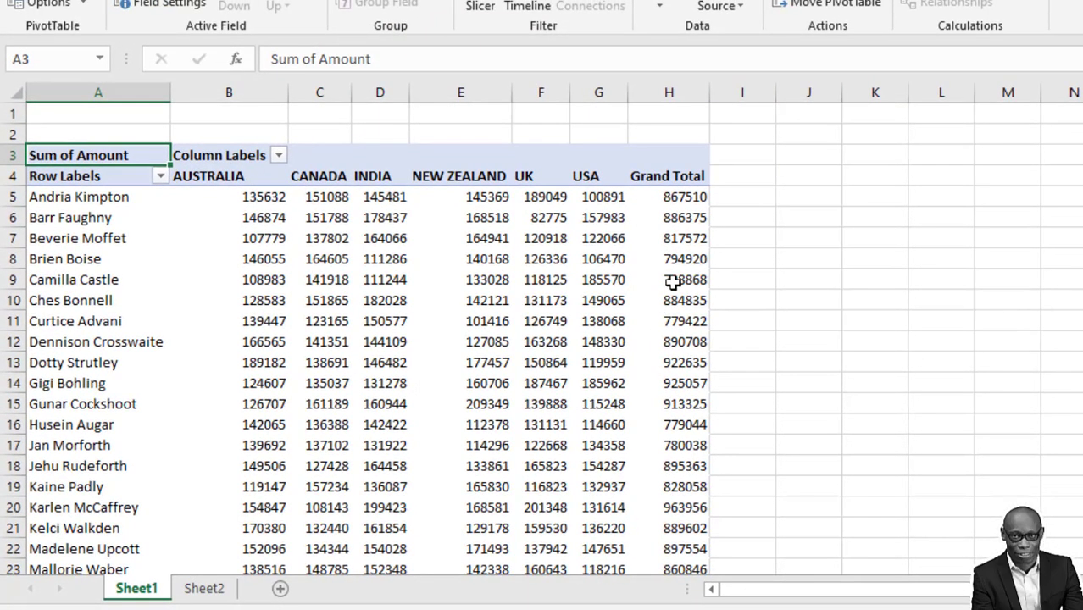
{"action": "right_click", "coordinate": [673, 282]}
{"action": "left_click", "coordinate": [760, 346]}
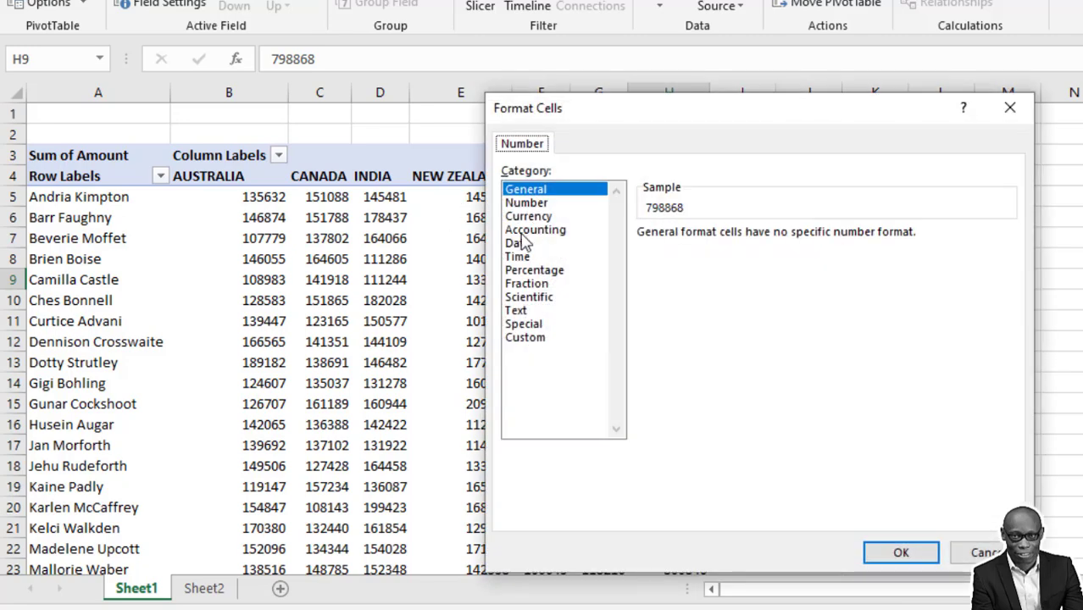
{"action": "left_click", "coordinate": [527, 217]}
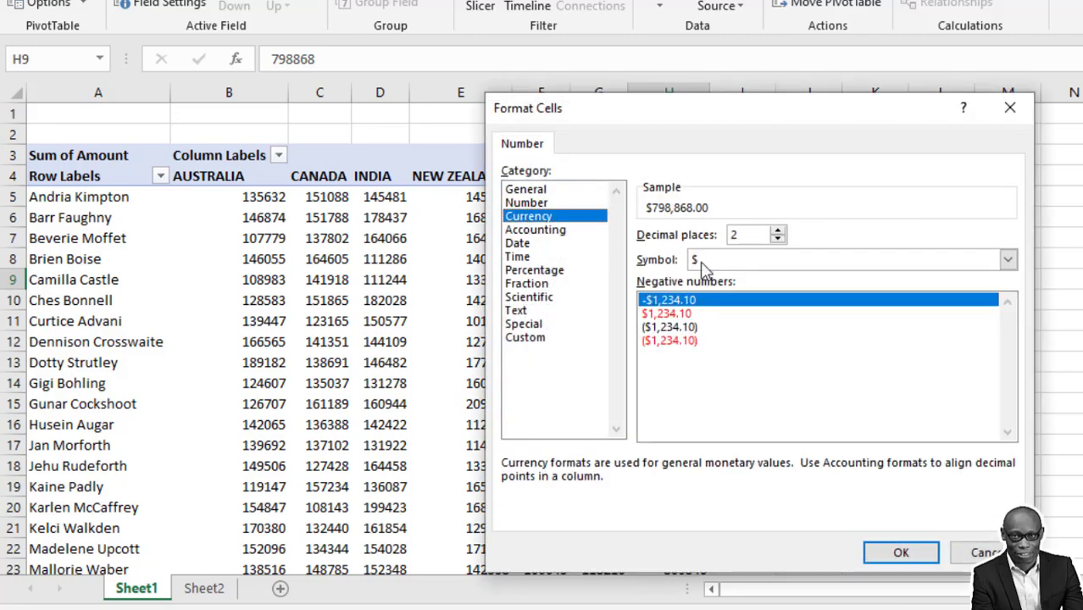
{"action": "left_click", "coordinate": [778, 240]}
{"action": "left_click", "coordinate": [779, 241]}
{"action": "left_click", "coordinate": [900, 553]}
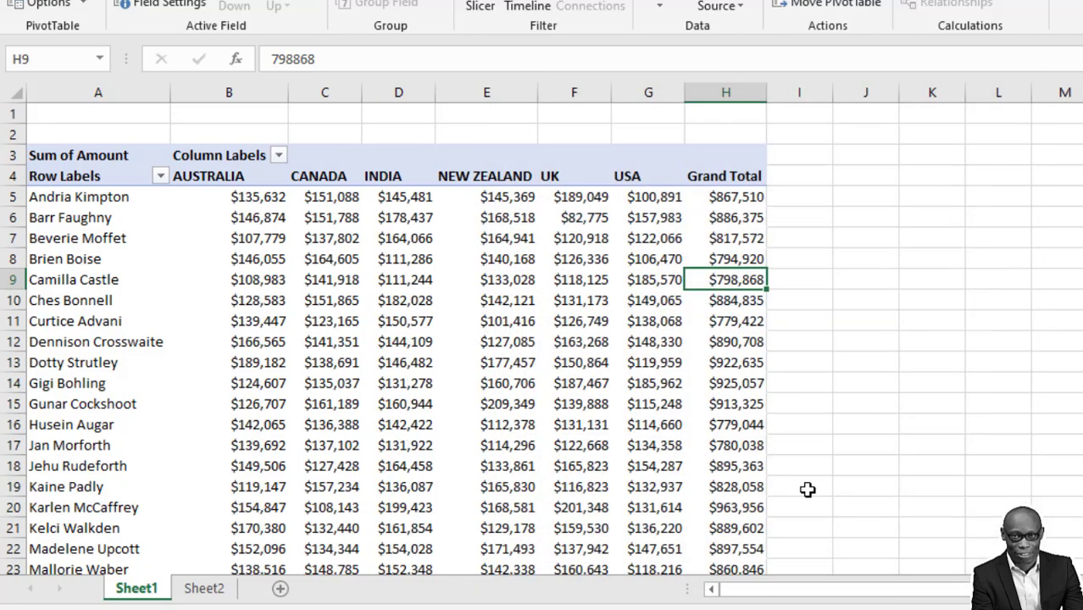
Sort the sales person rows by Grand Total from largest to smallest.
{"action": "scroll", "coordinate": [808, 490], "scroll_direction": "down", "scroll_amount": 1}
{"action": "right_click", "coordinate": [749, 263]}
{"action": "mouse_move", "coordinate": [873, 394]}
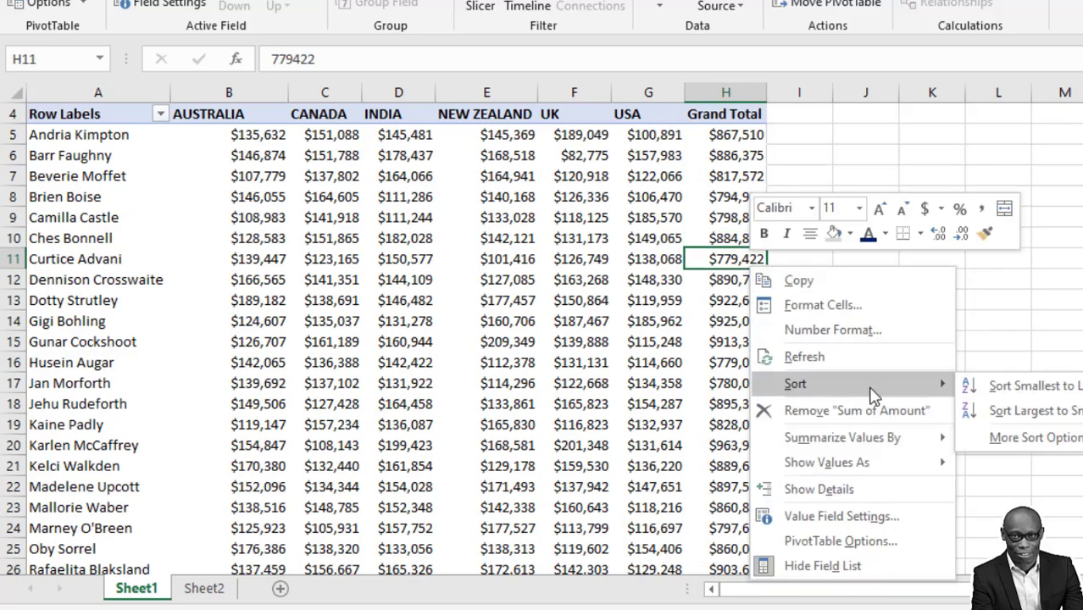
{"action": "left_click", "coordinate": [1048, 412]}
{"action": "scroll", "coordinate": [778, 384], "scroll_direction": "down", "scroll_amount": 4}
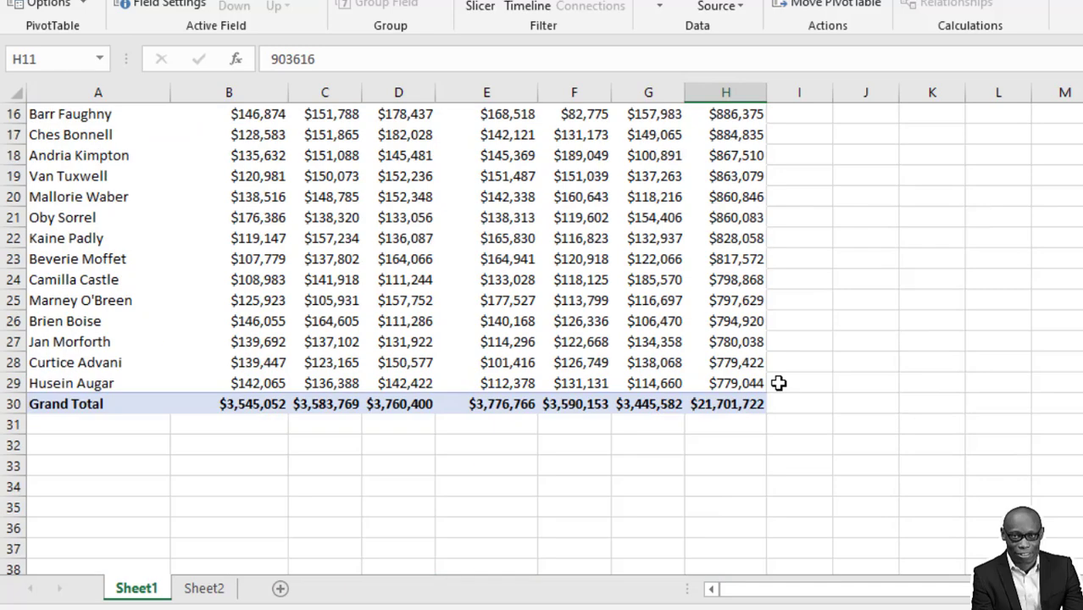
{"action": "scroll", "coordinate": [779, 383], "scroll_direction": "up", "scroll_amount": 5}
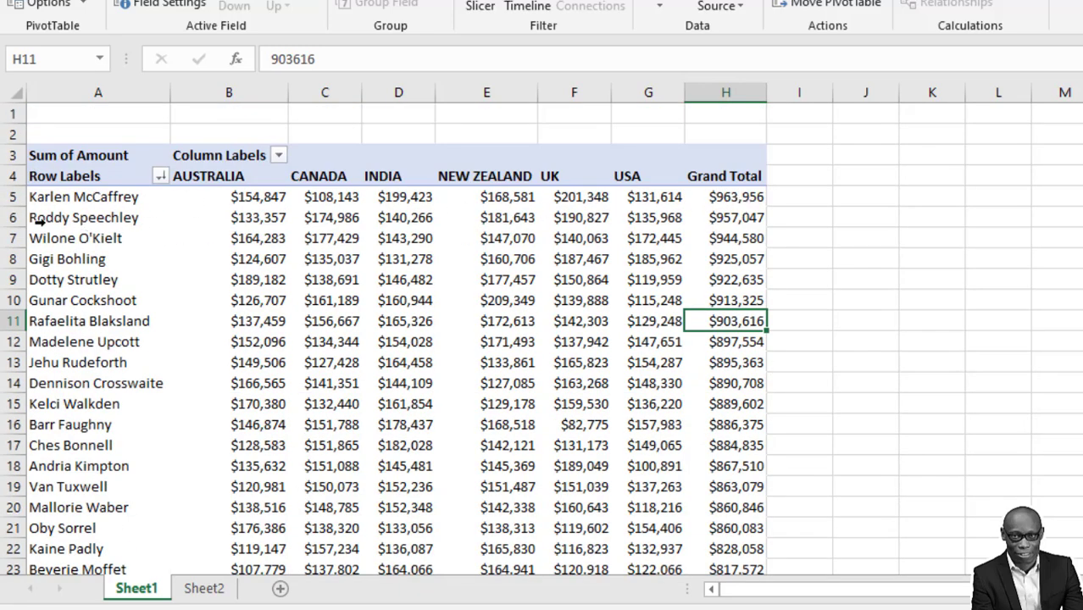
Sort the geography columns by their Grand Total row from largest to smallest.
{"action": "scroll", "coordinate": [627, 394], "scroll_direction": "down", "scroll_amount": 4}
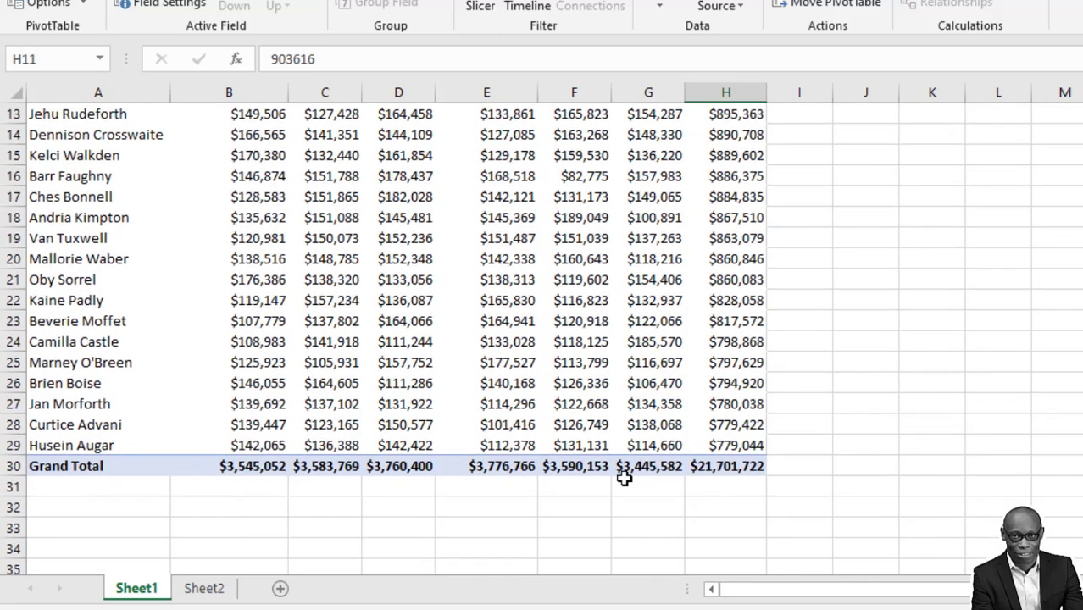
{"action": "right_click", "coordinate": [648, 464]}
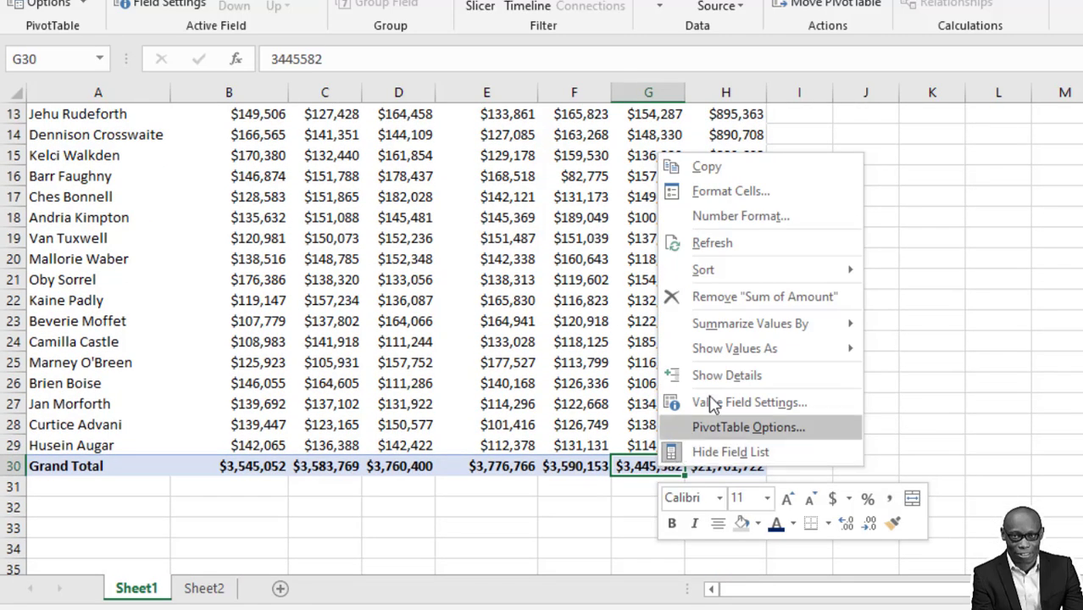
{"action": "mouse_move", "coordinate": [767, 271]}
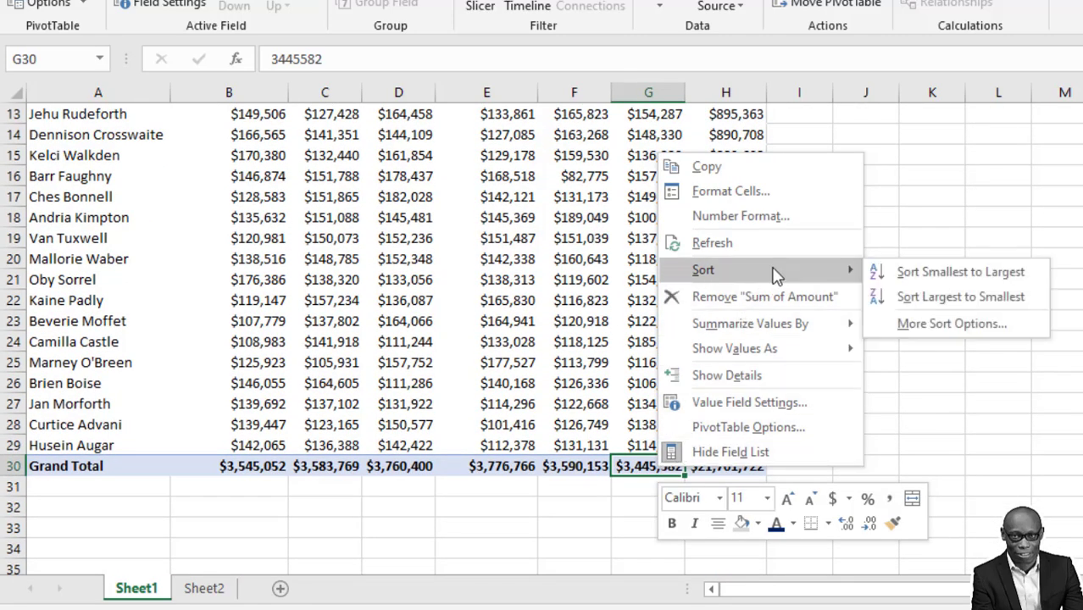
{"action": "left_click", "coordinate": [961, 298]}
{"action": "scroll", "coordinate": [693, 471], "scroll_direction": "up", "scroll_amount": 4}
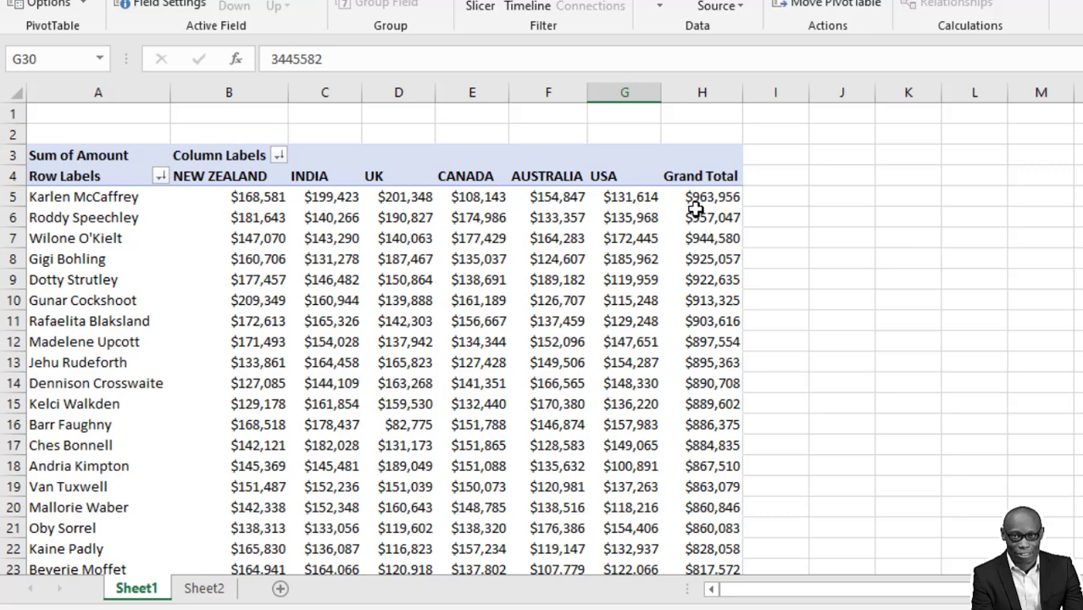
{"action": "mouse_move", "coordinate": [691, 282]}
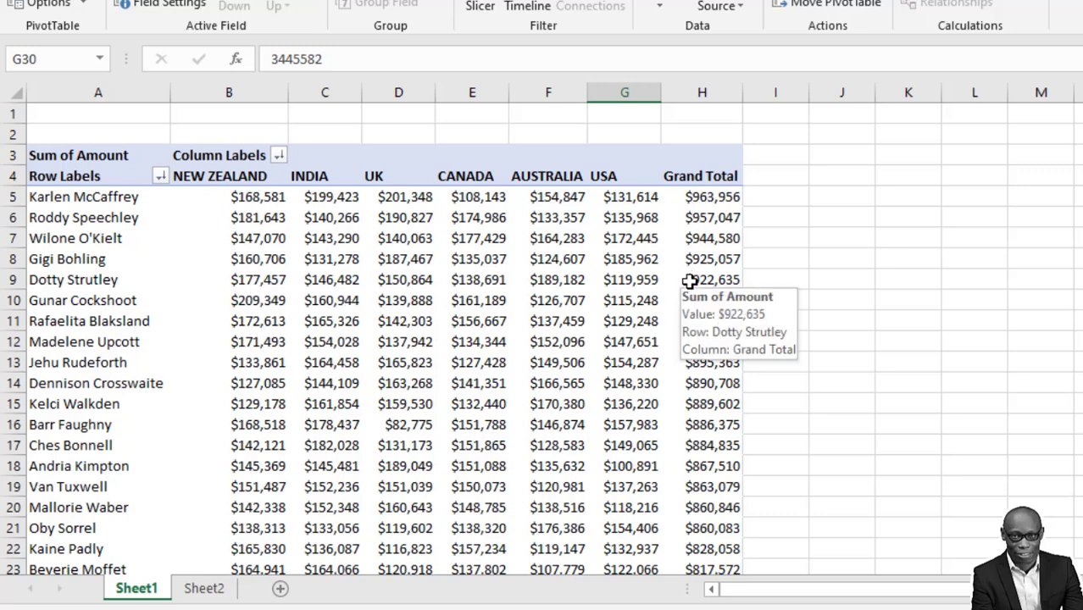
Insert a Clustered Bar PivotChart based on the sales person by geography PivotTable.
{"action": "left_click", "coordinate": [631, 281]}
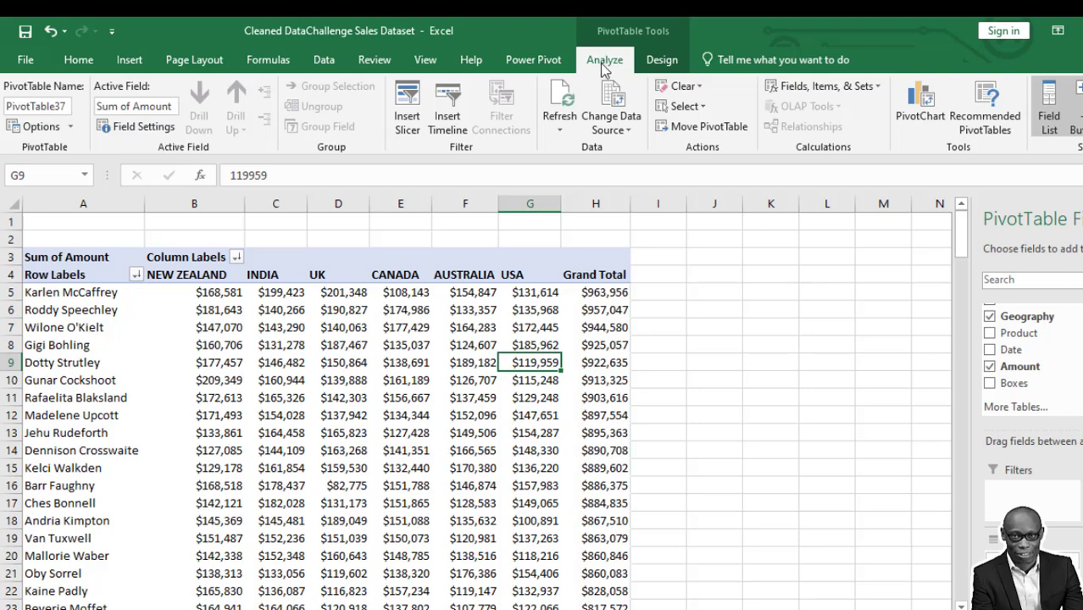
{"action": "left_click", "coordinate": [920, 109]}
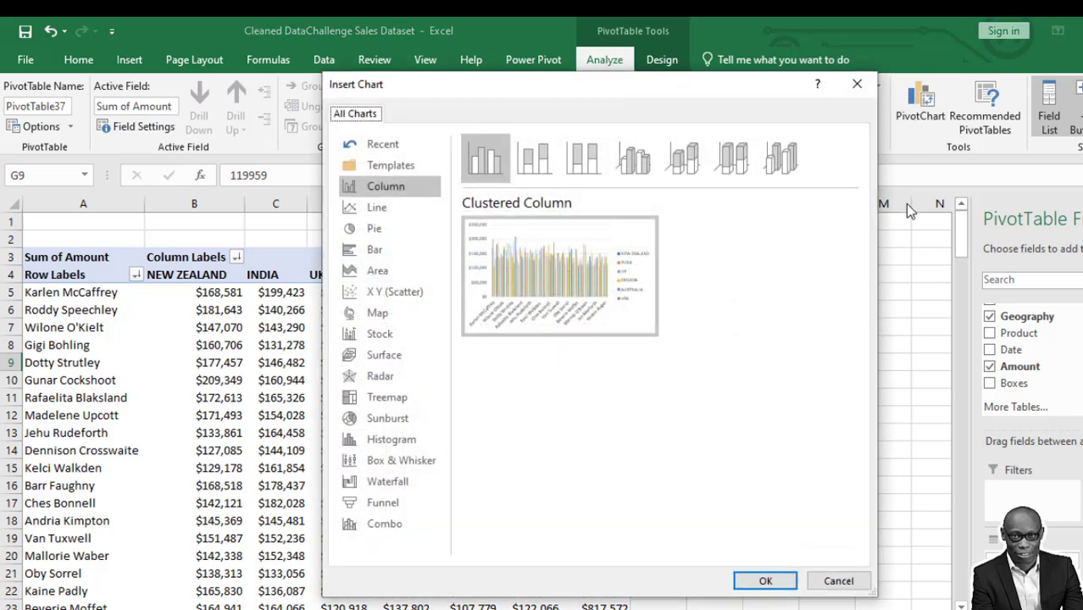
{"action": "mouse_move", "coordinate": [564, 304]}
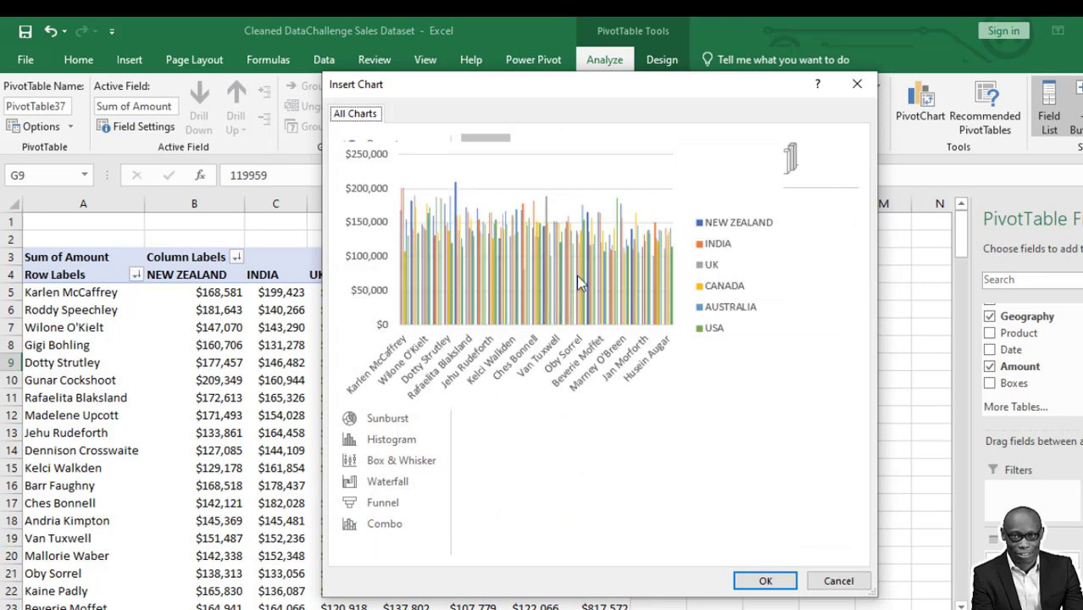
{"action": "left_click", "coordinate": [374, 249]}
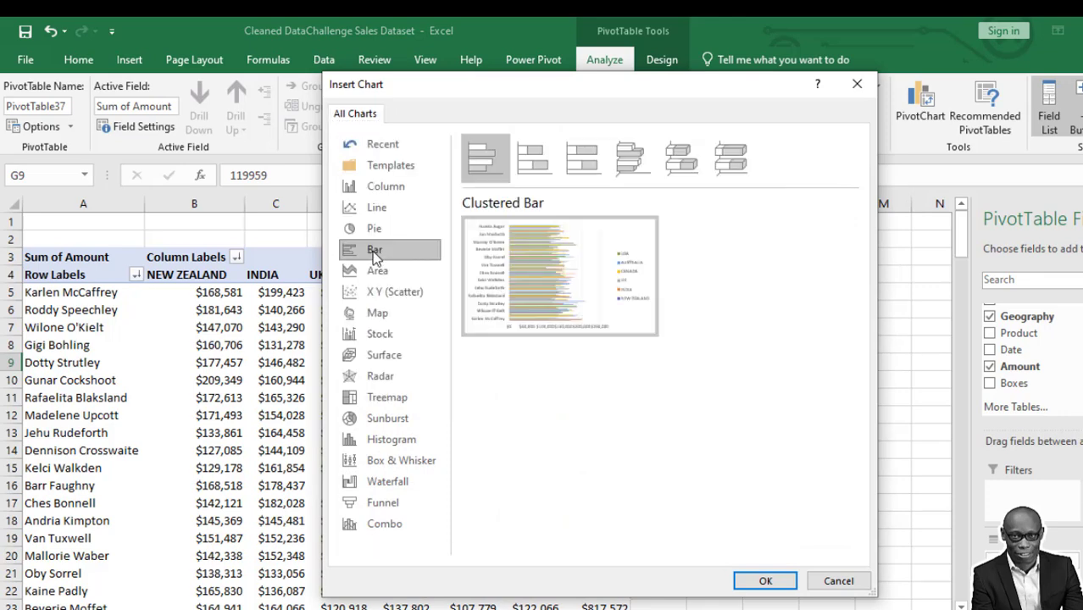
{"action": "left_click", "coordinate": [764, 580]}
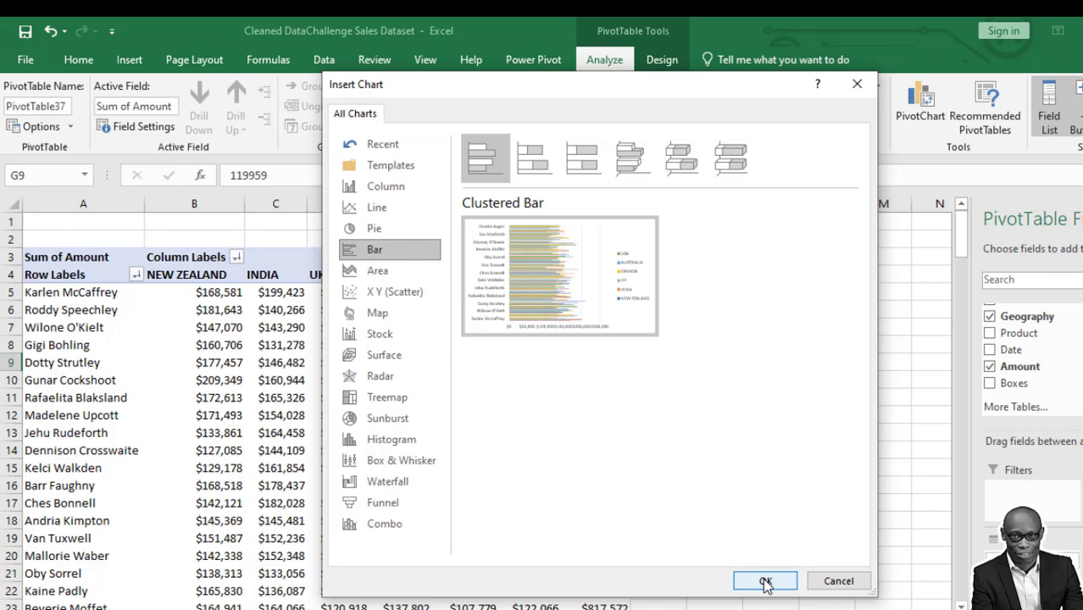
Place the PivotChart beside the PivotTable and filter the sales person rows to the top 5 items by Sum of Amount.
{"action": "left_click_drag", "start_coordinate": [591, 315], "coordinate": [819, 284]}
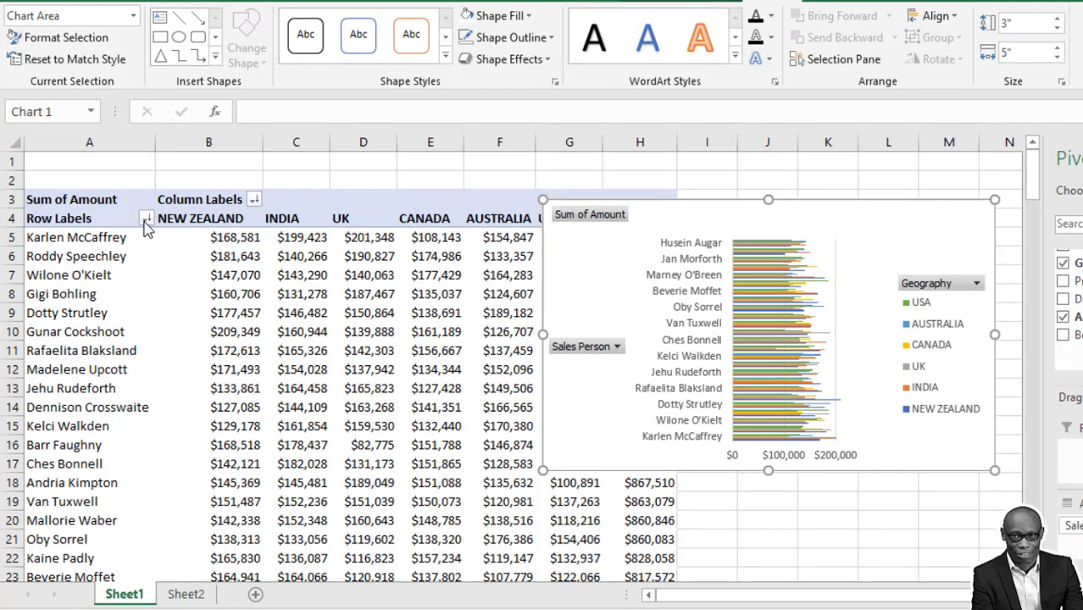
{"action": "left_click", "coordinate": [146, 219]}
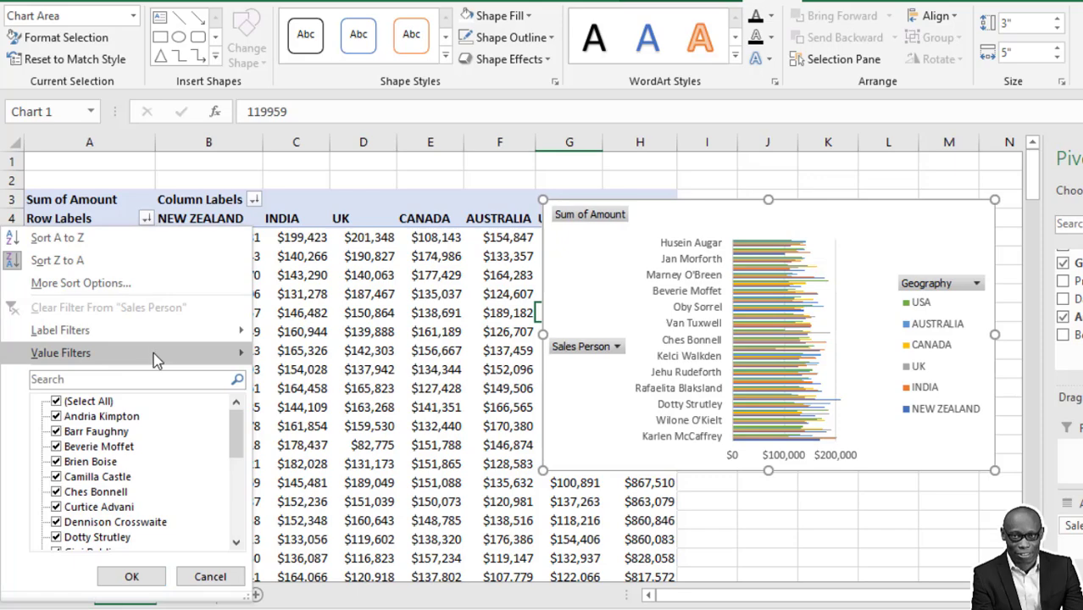
{"action": "mouse_move", "coordinate": [164, 358]}
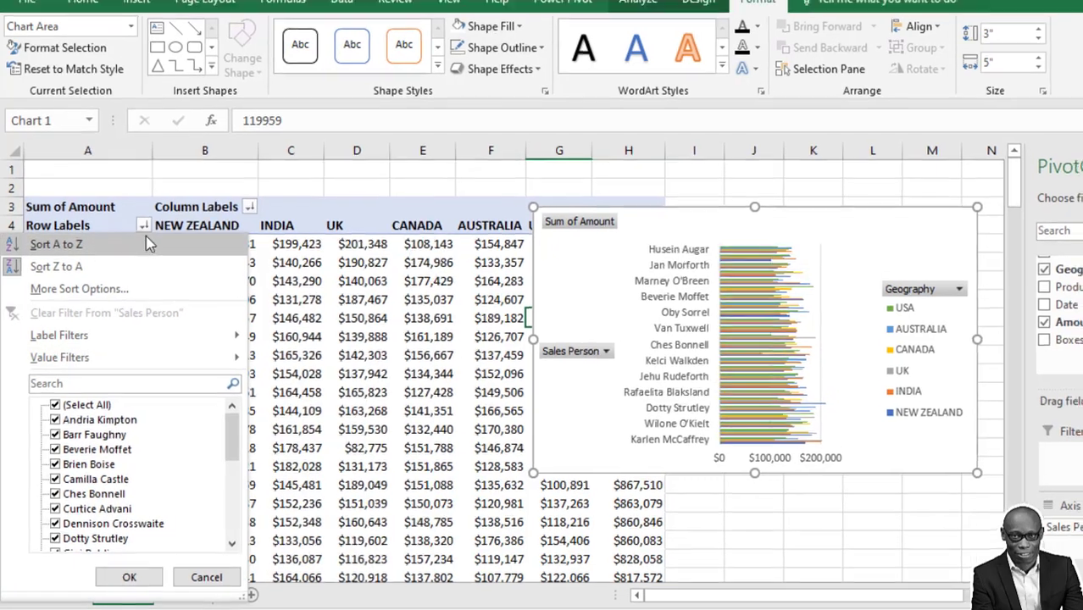
{"action": "left_click", "coordinate": [144, 227]}
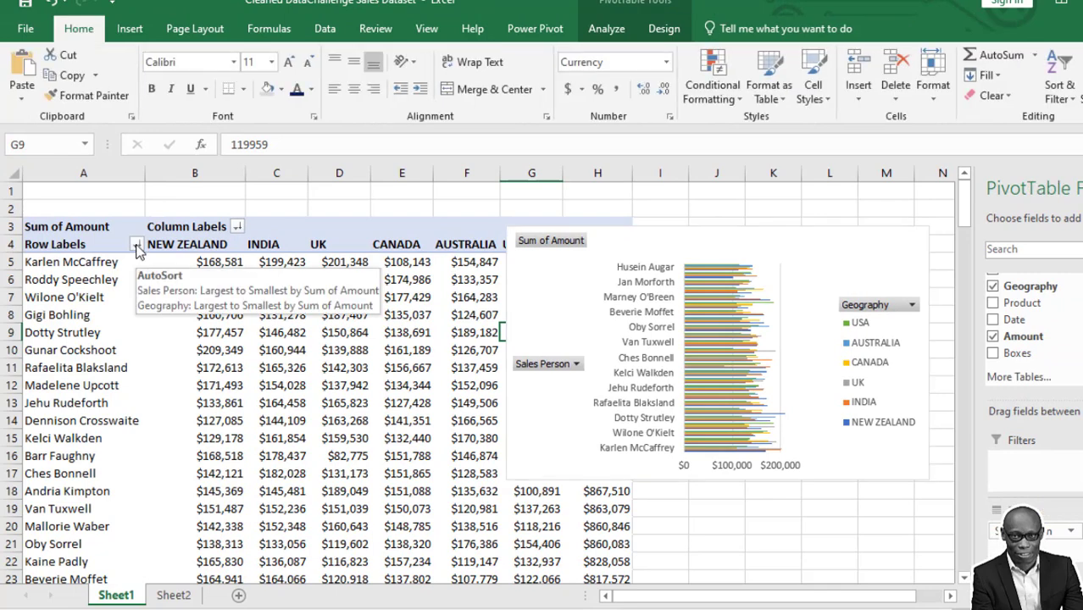
{"action": "left_click", "coordinate": [136, 245]}
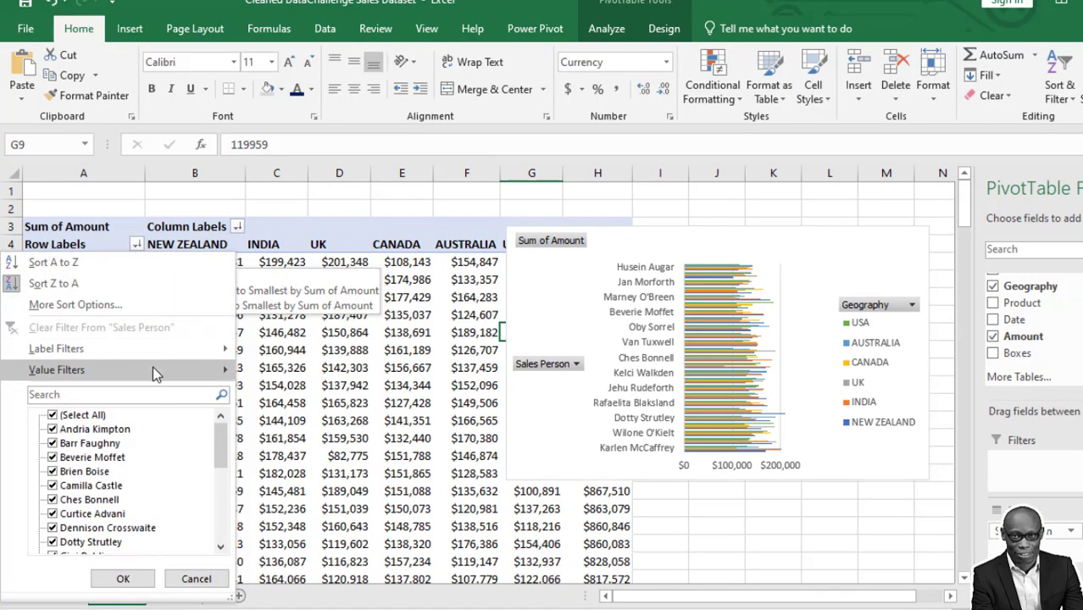
{"action": "mouse_move", "coordinate": [155, 373]}
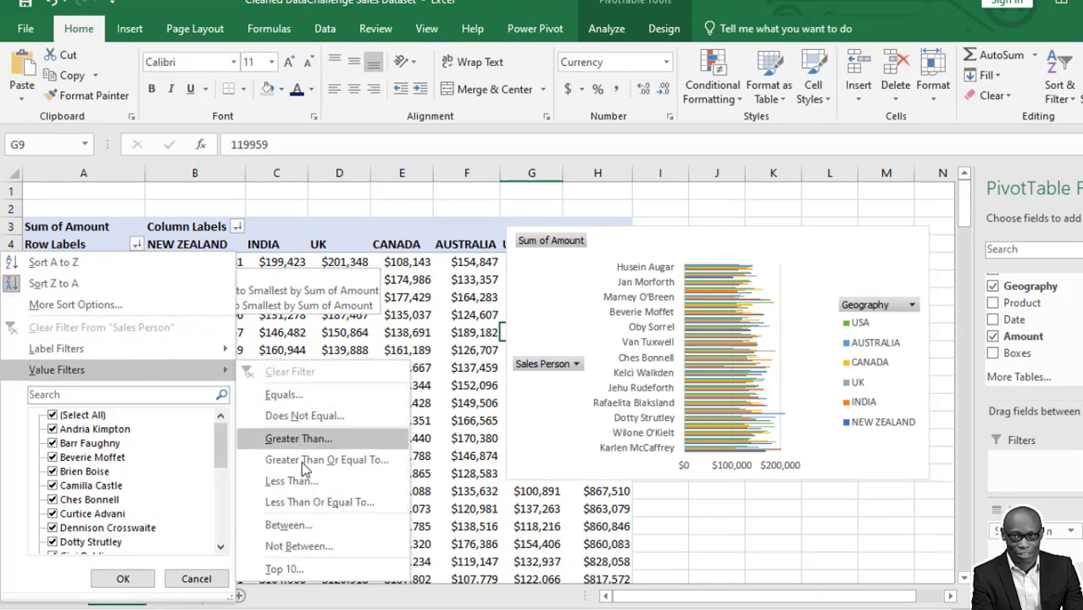
{"action": "left_click", "coordinate": [299, 572]}
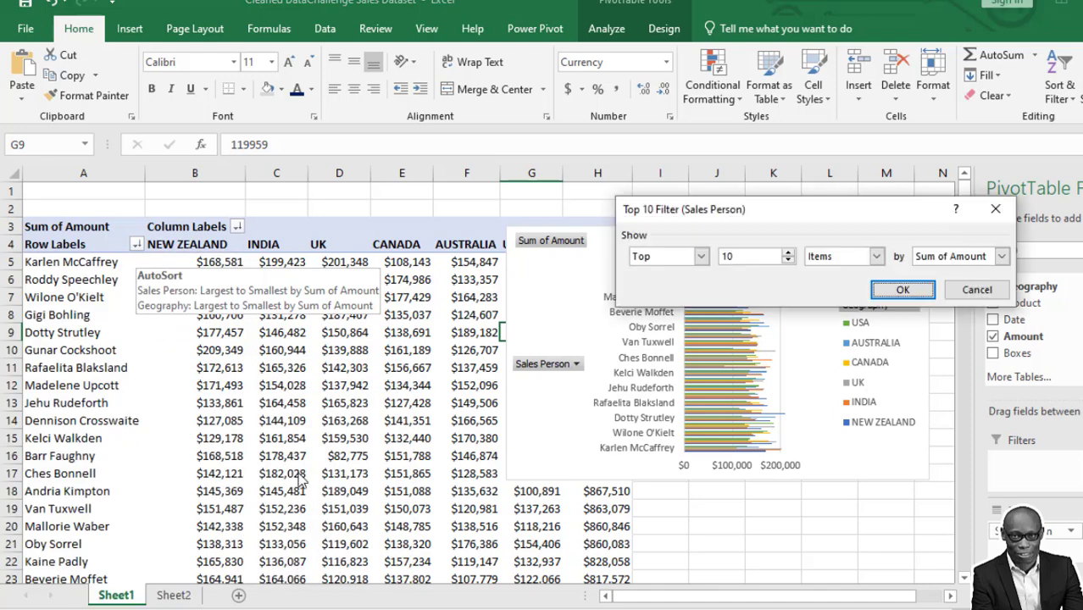
{"action": "left_click", "coordinate": [789, 262]}
{"action": "left_click", "coordinate": [788, 261]}
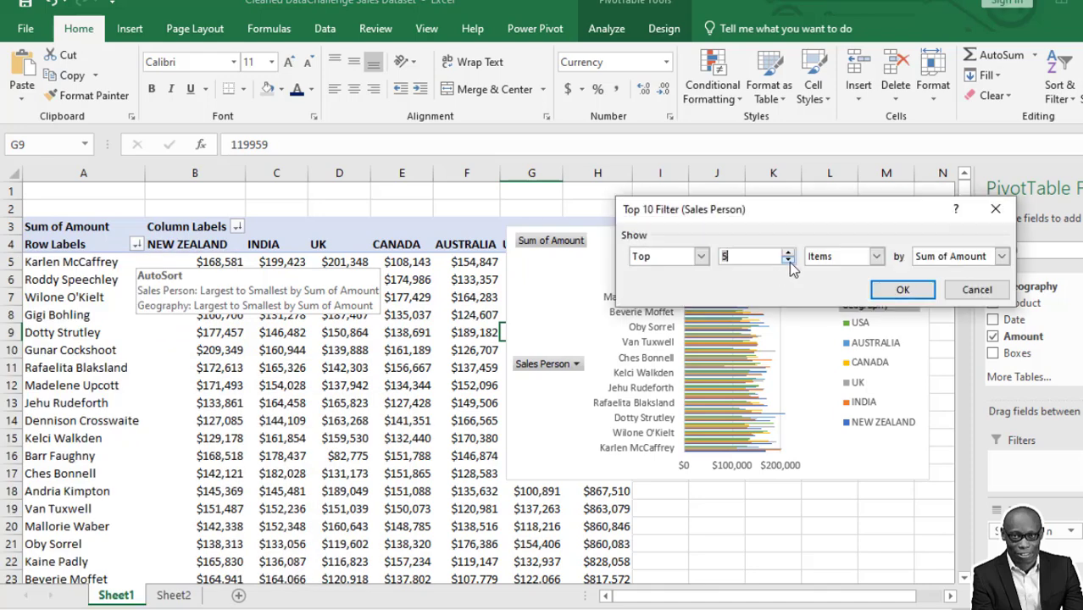
{"action": "left_click", "coordinate": [904, 291]}
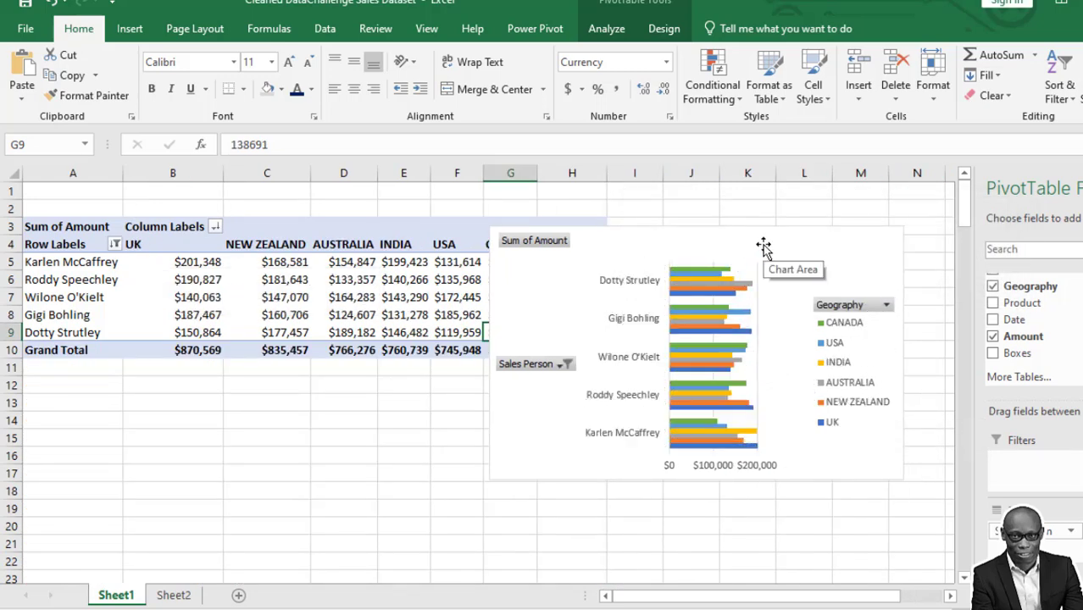
Hide all field buttons on the bar chart and reposition it near the upper rows of the PivotTable.
{"action": "left_click_drag", "start_coordinate": [764, 247], "coordinate": [734, 229]}
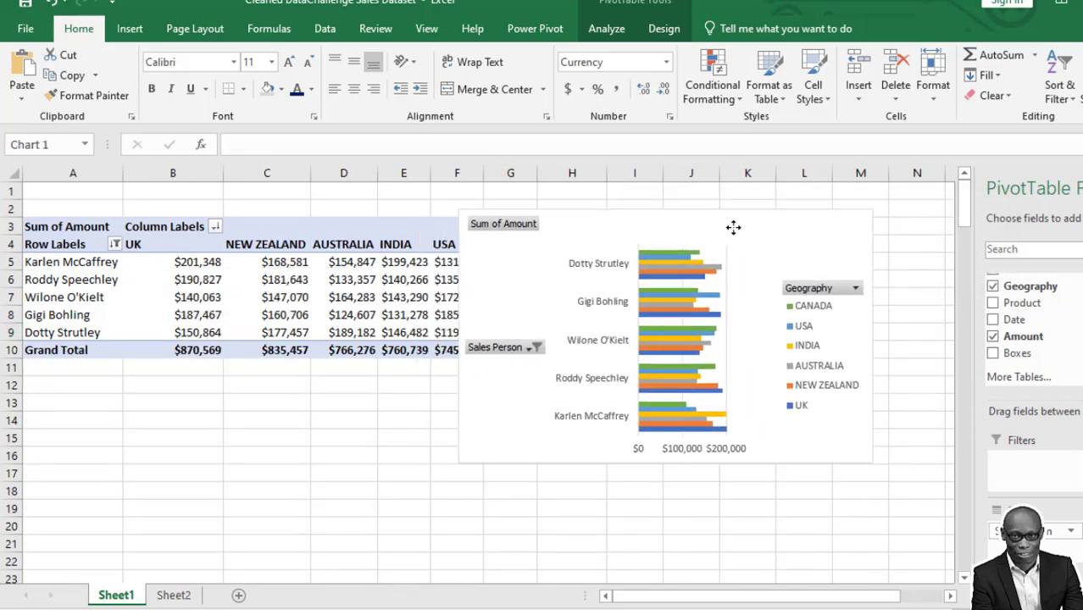
{"action": "right_click", "coordinate": [506, 354]}
{"action": "left_click", "coordinate": [603, 547]}
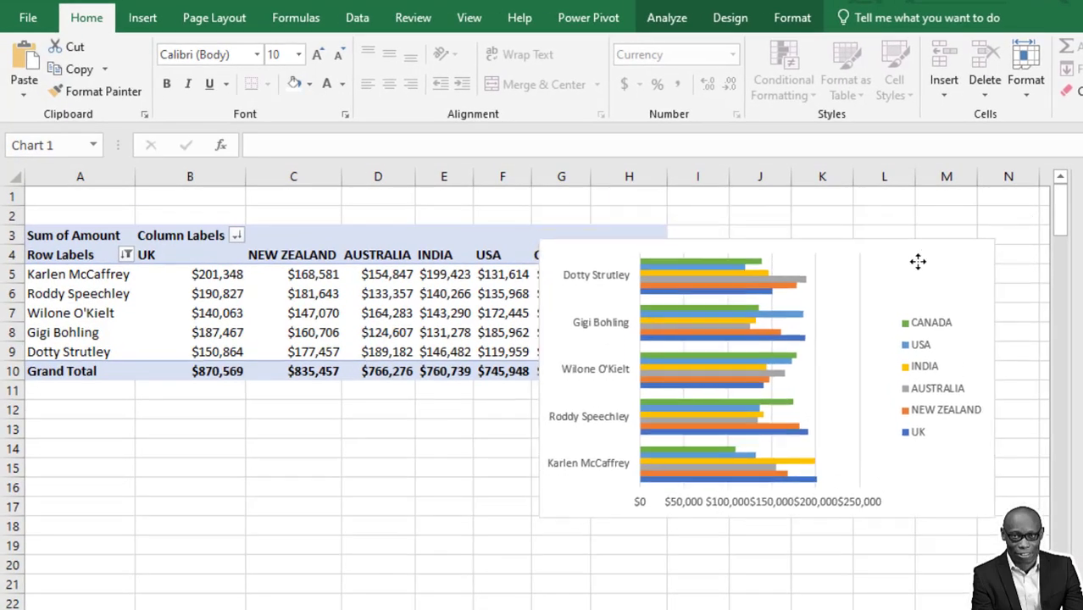
{"action": "left_click_drag", "start_coordinate": [918, 262], "coordinate": [873, 239]}
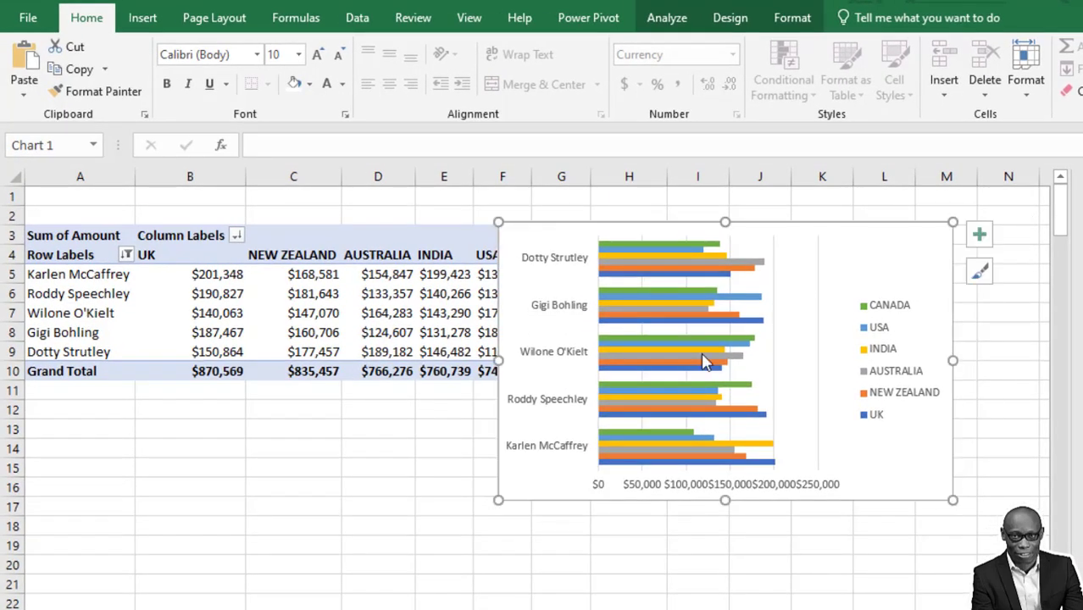
Change the PivotChart type from Clustered Bar to Clustered Column.
{"action": "left_click", "coordinate": [734, 21]}
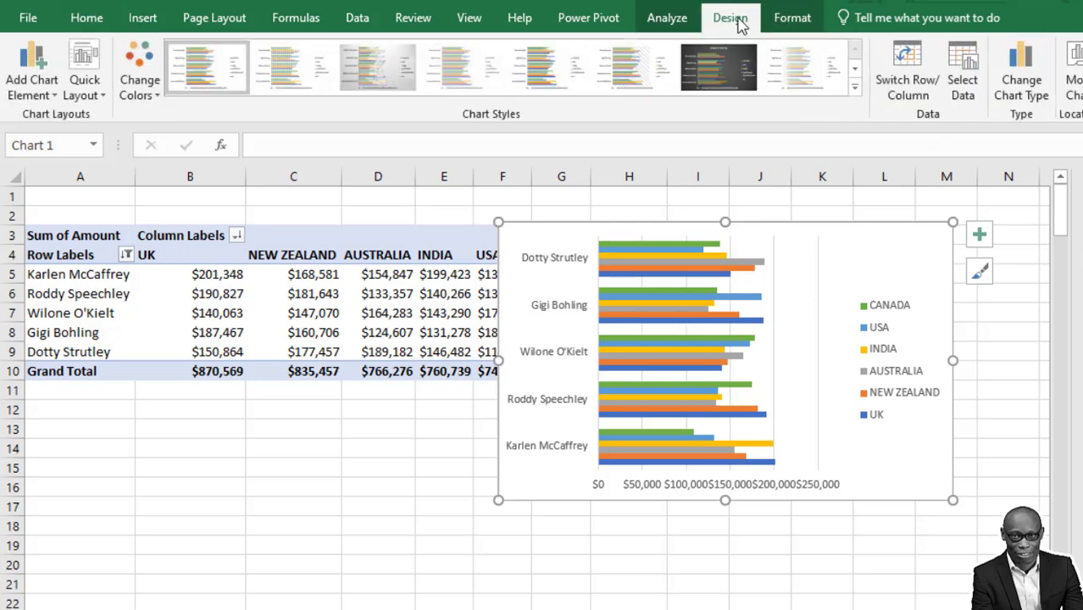
{"action": "left_click", "coordinate": [1022, 87]}
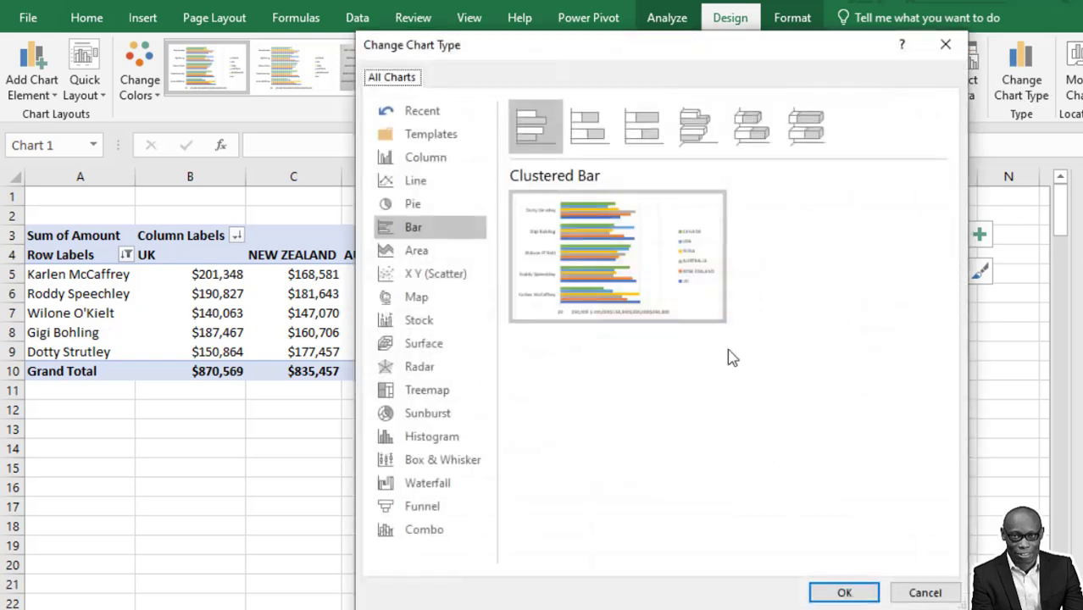
{"action": "left_click", "coordinate": [423, 159]}
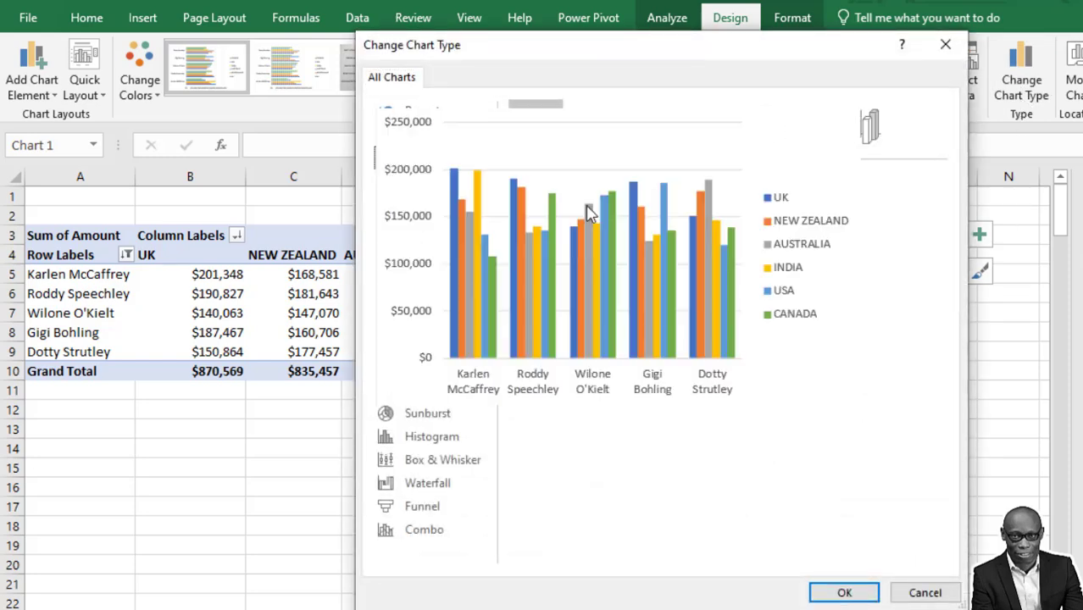
{"action": "left_click", "coordinate": [845, 595]}
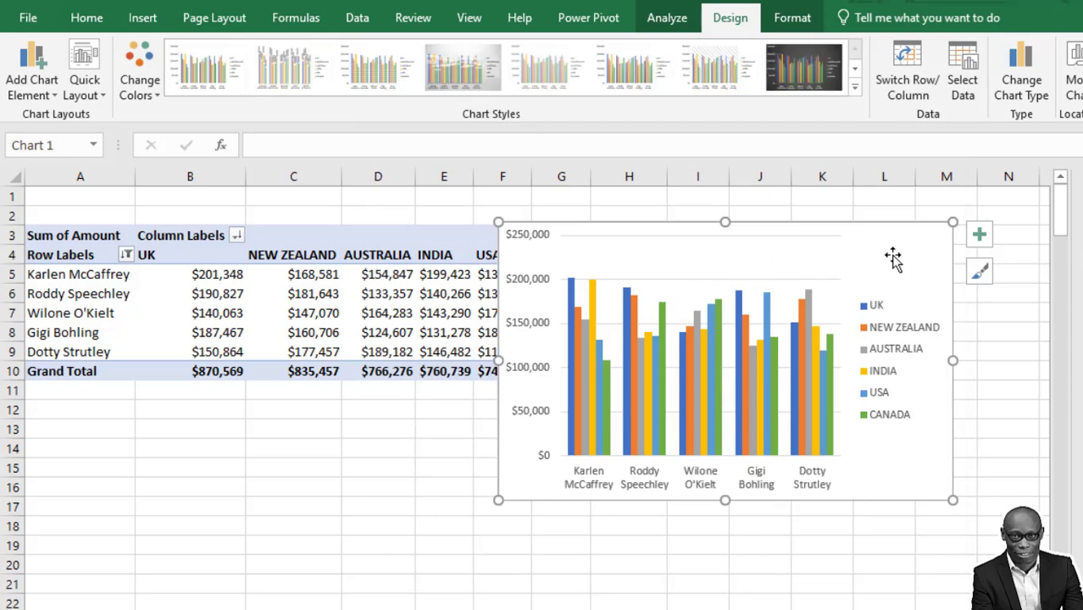
Shift the column chart and widen it on both sides to span about columns D to M.
{"action": "left_click_drag", "start_coordinate": [894, 258], "coordinate": [858, 258]}
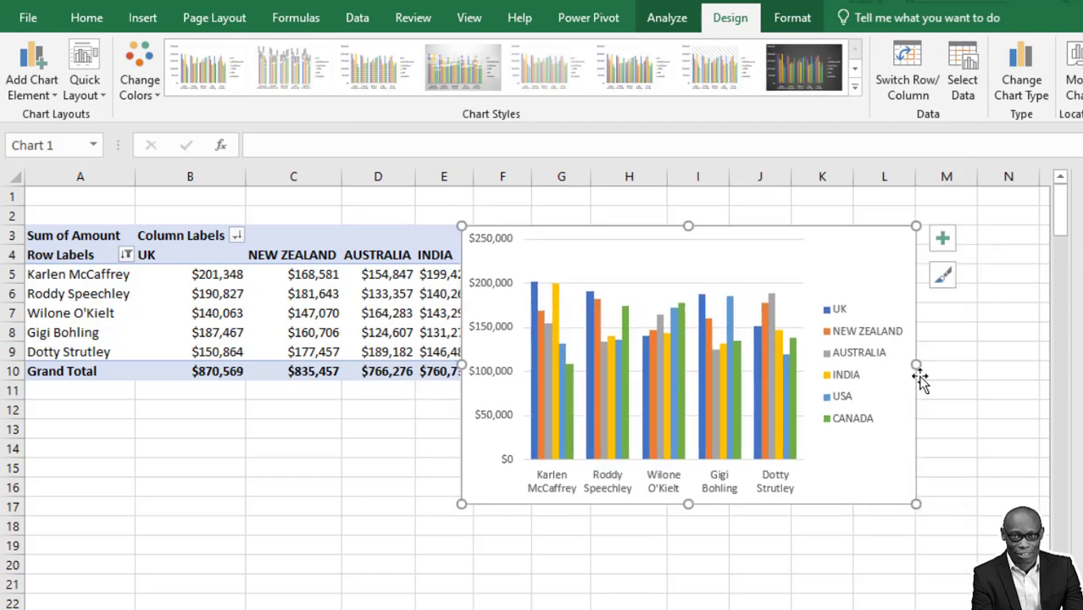
{"action": "left_click_drag", "start_coordinate": [920, 365], "coordinate": [993, 364]}
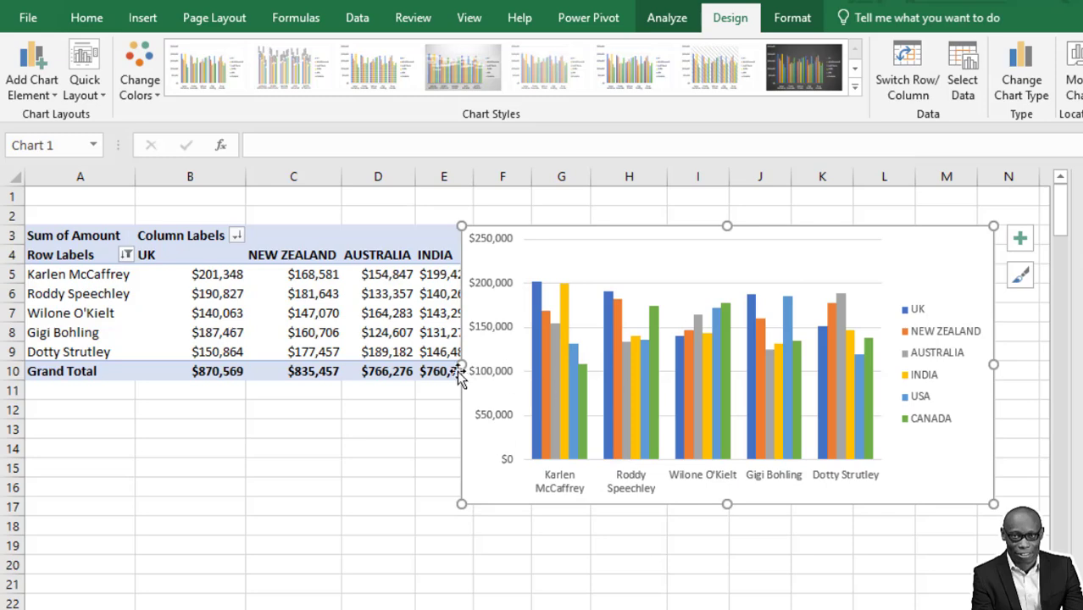
{"action": "left_click_drag", "start_coordinate": [461, 364], "coordinate": [383, 366]}
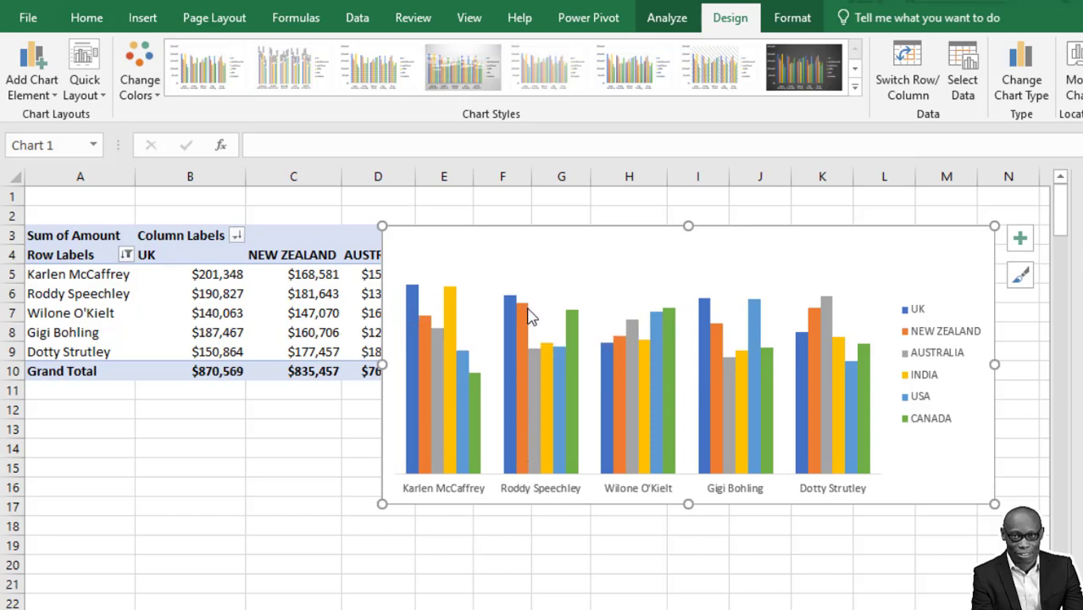
Inspect the individual geography sales values of the top sales people in the column chart.
{"action": "mouse_move", "coordinate": [527, 319]}
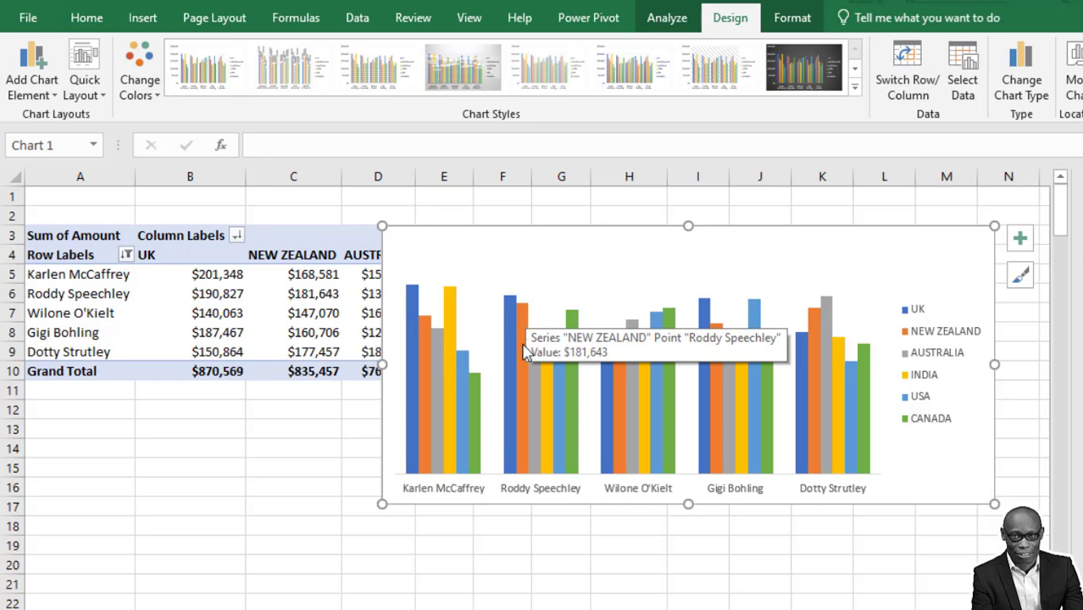
{"action": "mouse_move", "coordinate": [575, 342]}
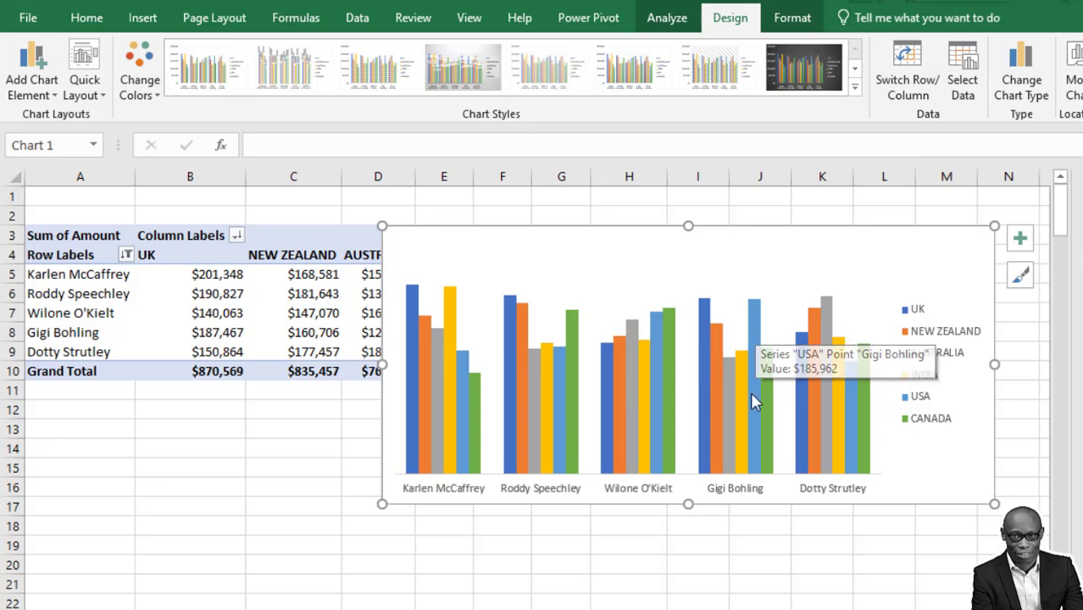
{"action": "mouse_move", "coordinate": [754, 329]}
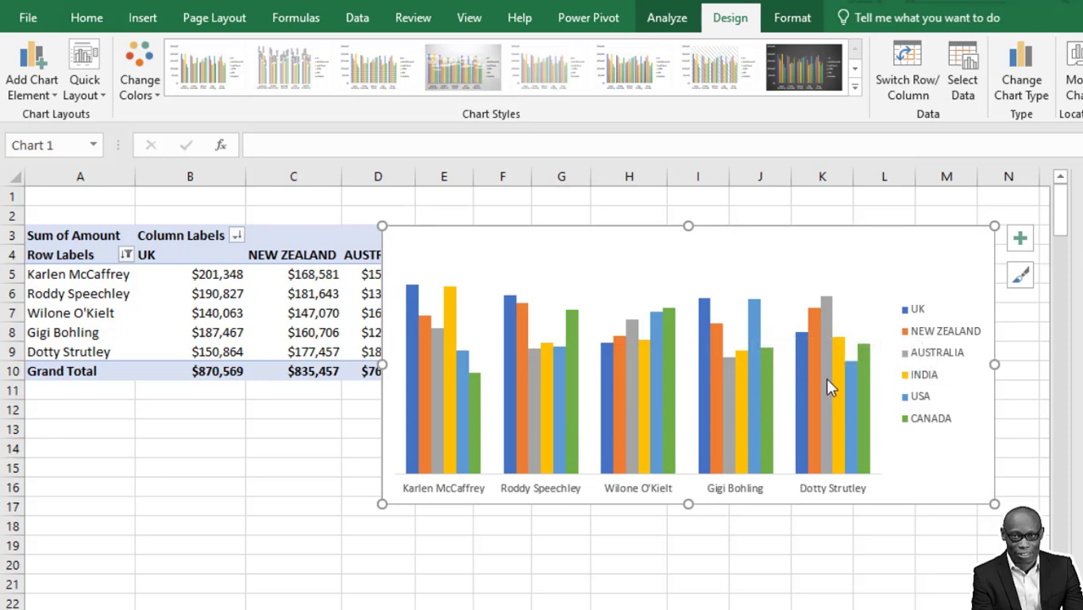
{"action": "mouse_move", "coordinate": [830, 326]}
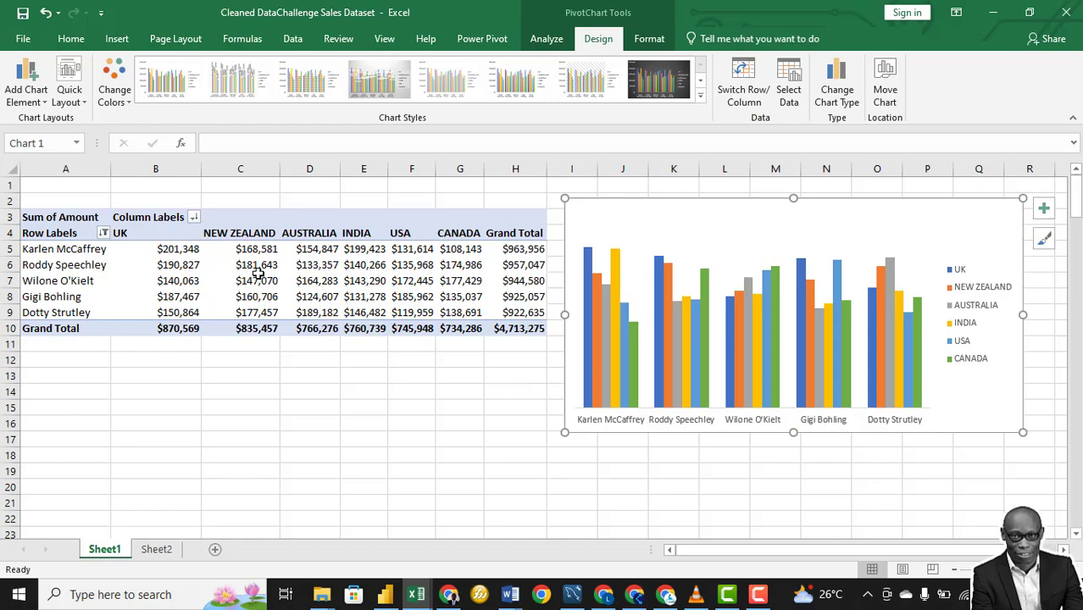
Copy the entire sales person by geography PivotTable and paste the duplicate at cell A19.
{"action": "left_click", "coordinate": [293, 266]}
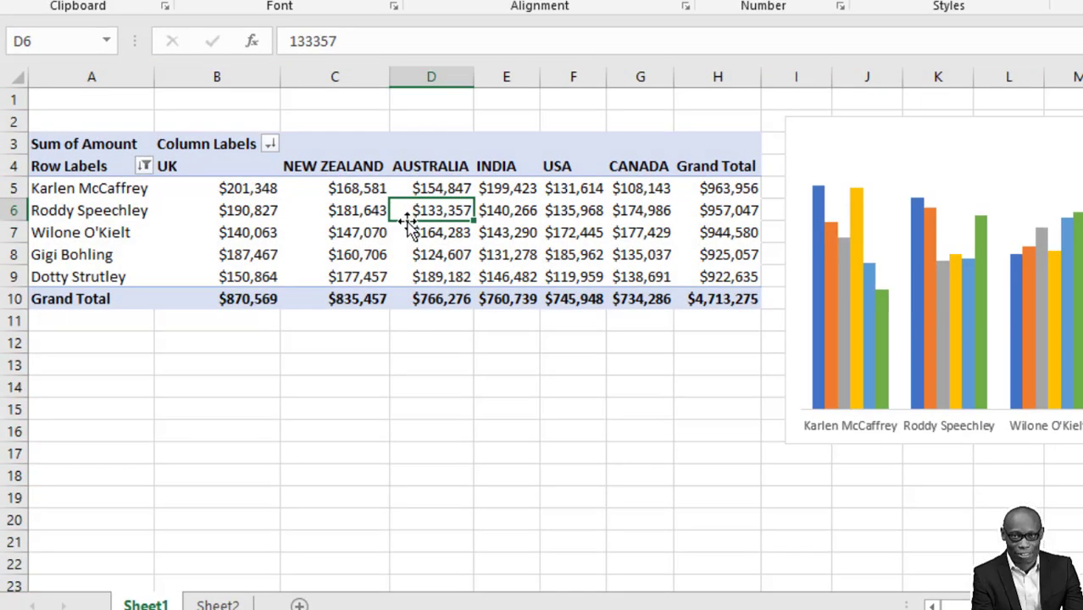
{"action": "key", "text": "ctrl+a"}
{"action": "key", "text": "ctrl+c"}
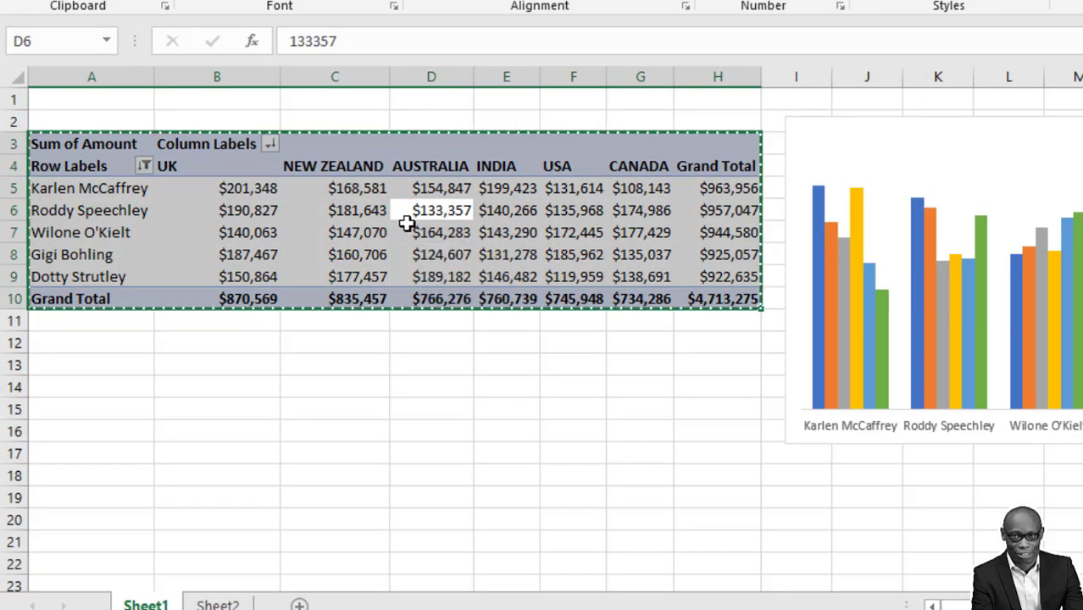
{"action": "left_click", "coordinate": [77, 500]}
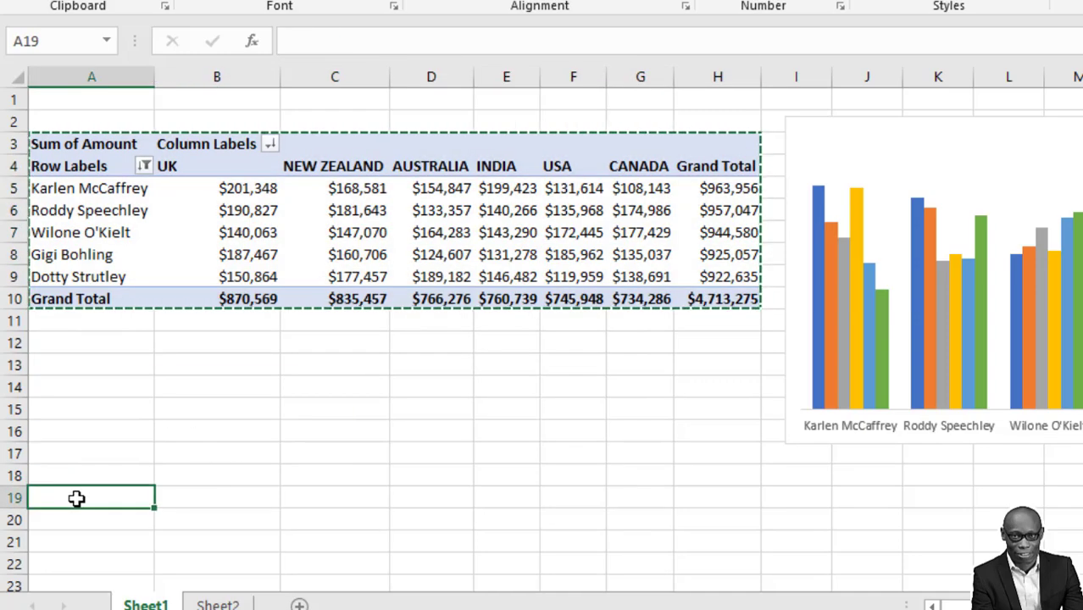
{"action": "key", "text": "ctrl+v"}
{"action": "scroll", "coordinate": [153, 436], "scroll_direction": "down", "scroll_amount": 3}
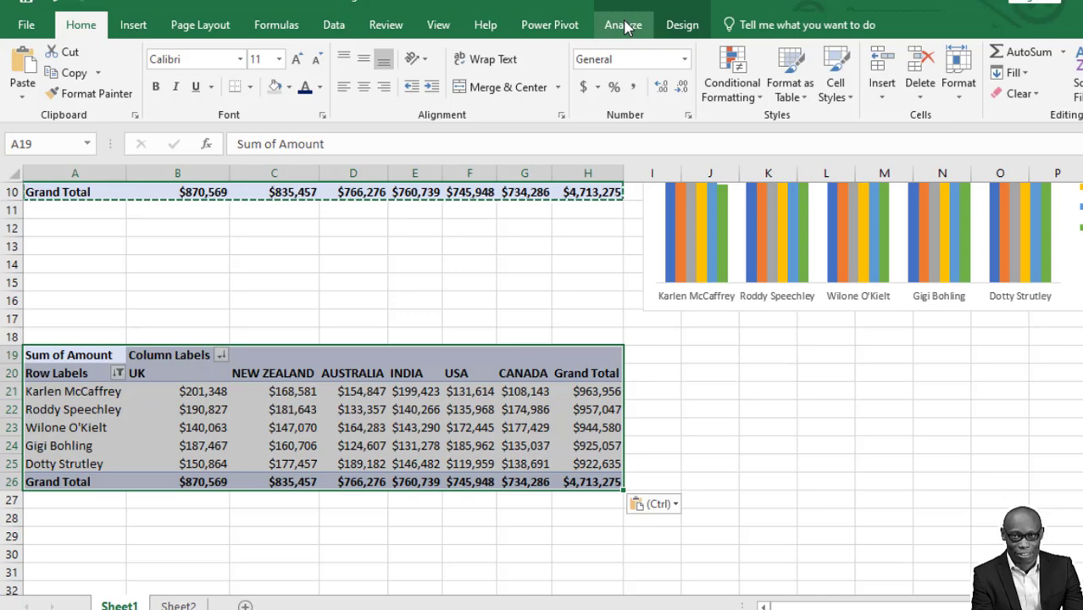
Insert a Clustered Column PivotChart from the copied PivotTable and place it beside that table, under the first chart.
{"action": "left_click", "coordinate": [625, 25]}
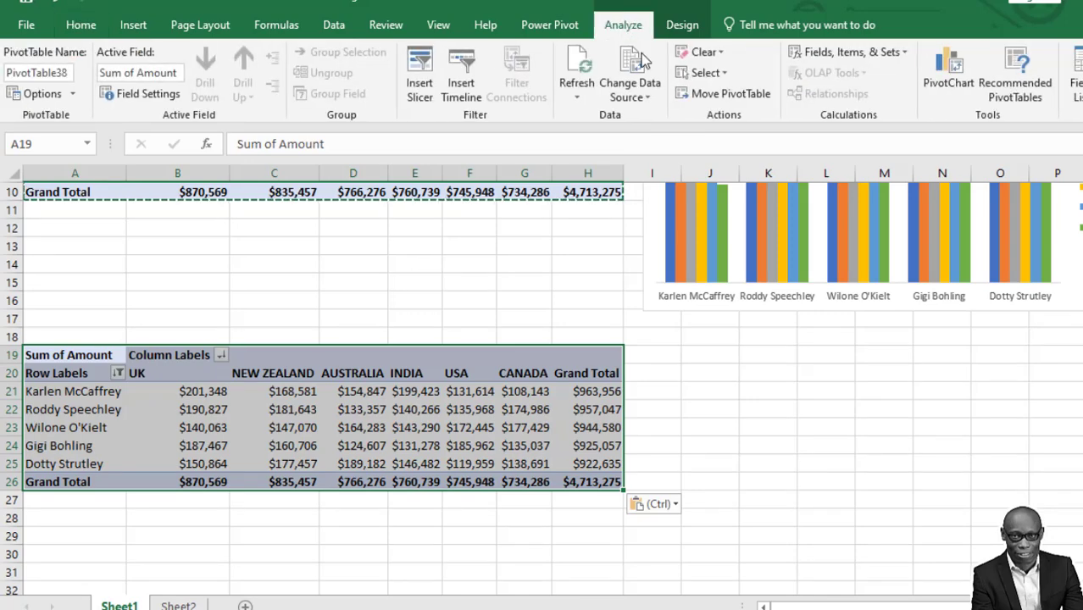
{"action": "left_click", "coordinate": [962, 78]}
{"action": "mouse_move", "coordinate": [585, 241]}
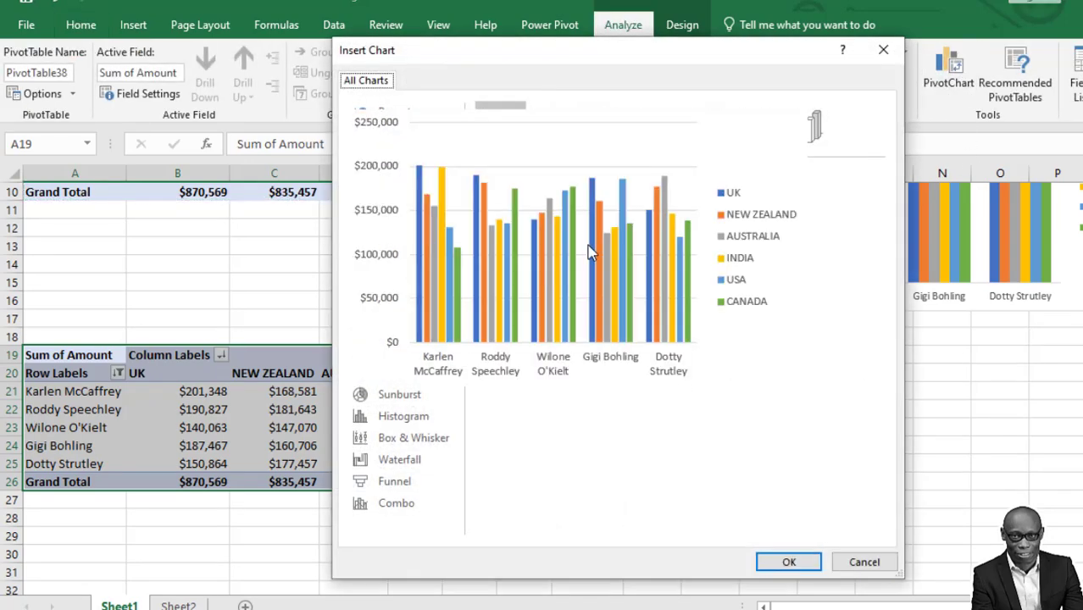
{"action": "left_click", "coordinate": [788, 562]}
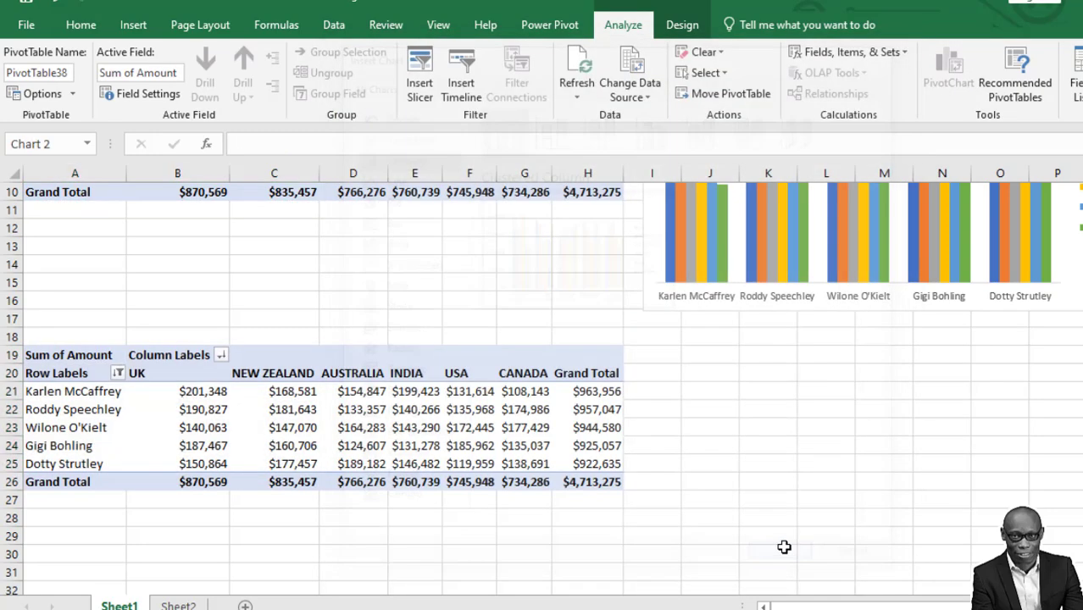
{"action": "left_click_drag", "start_coordinate": [682, 269], "coordinate": [951, 336]}
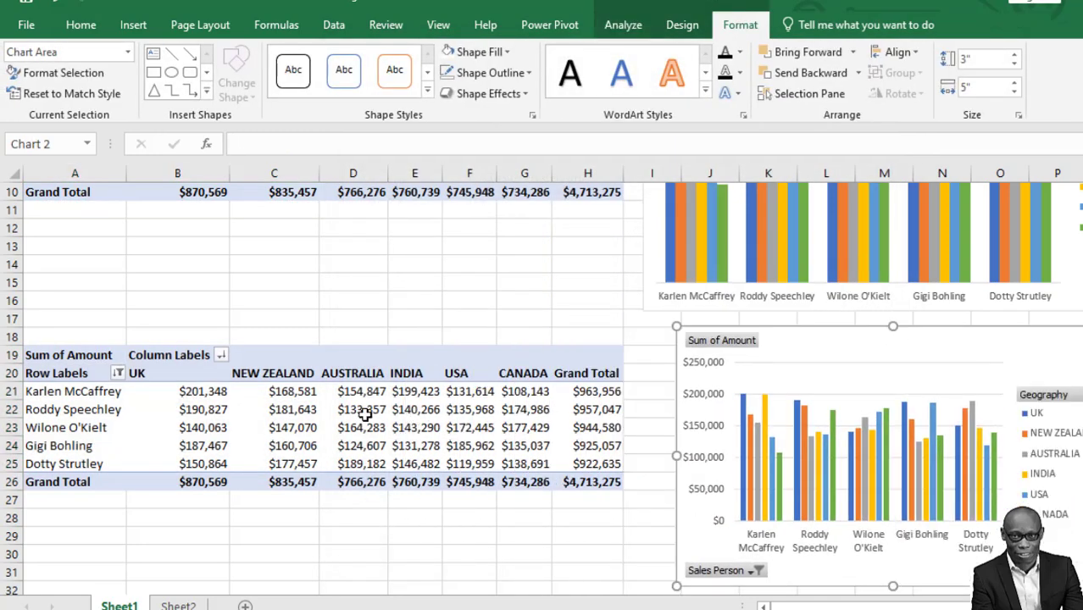
Clear the Sales Person filter from the copied PivotTable.
{"action": "left_click", "coordinate": [118, 374]}
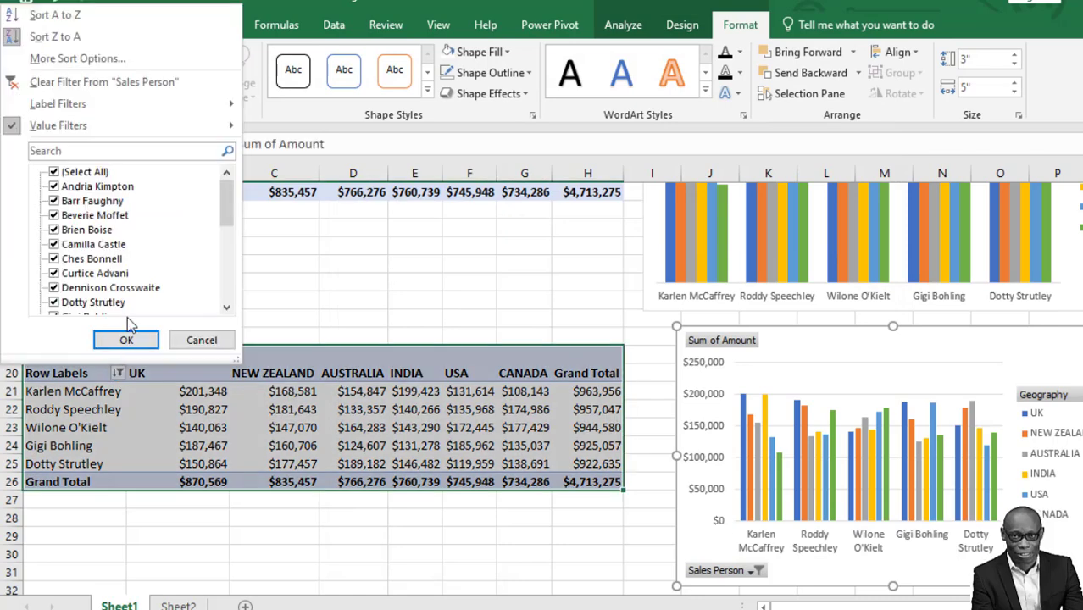
{"action": "left_click", "coordinate": [117, 83]}
{"action": "left_click", "coordinate": [178, 320]}
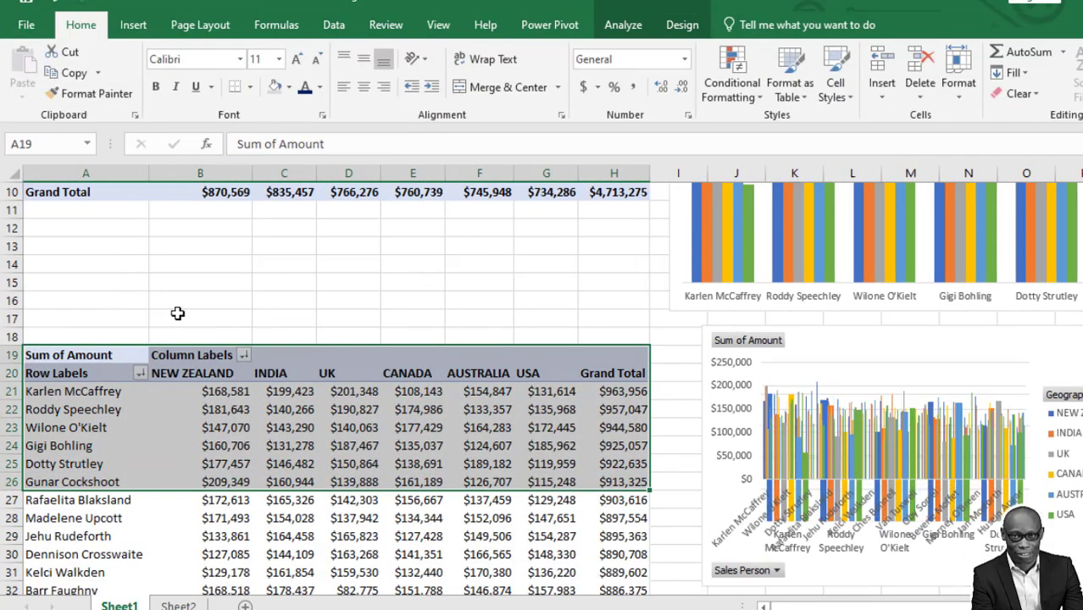
Filter the copied PivotTable's sales persons to the bottom 5 items by Sum of Amount.
{"action": "left_click", "coordinate": [140, 374]}
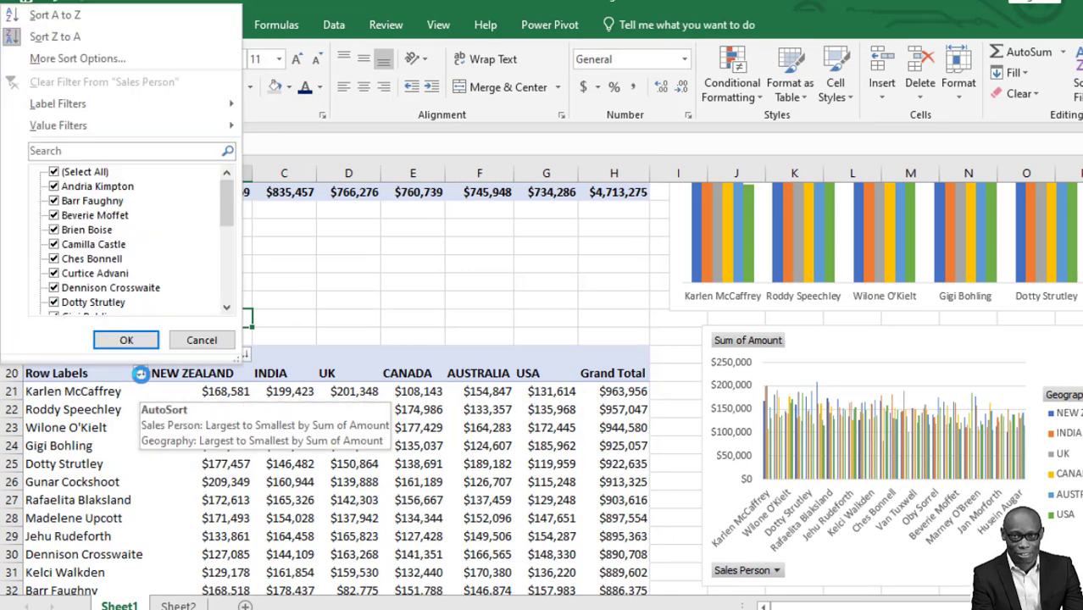
{"action": "mouse_move", "coordinate": [204, 126]}
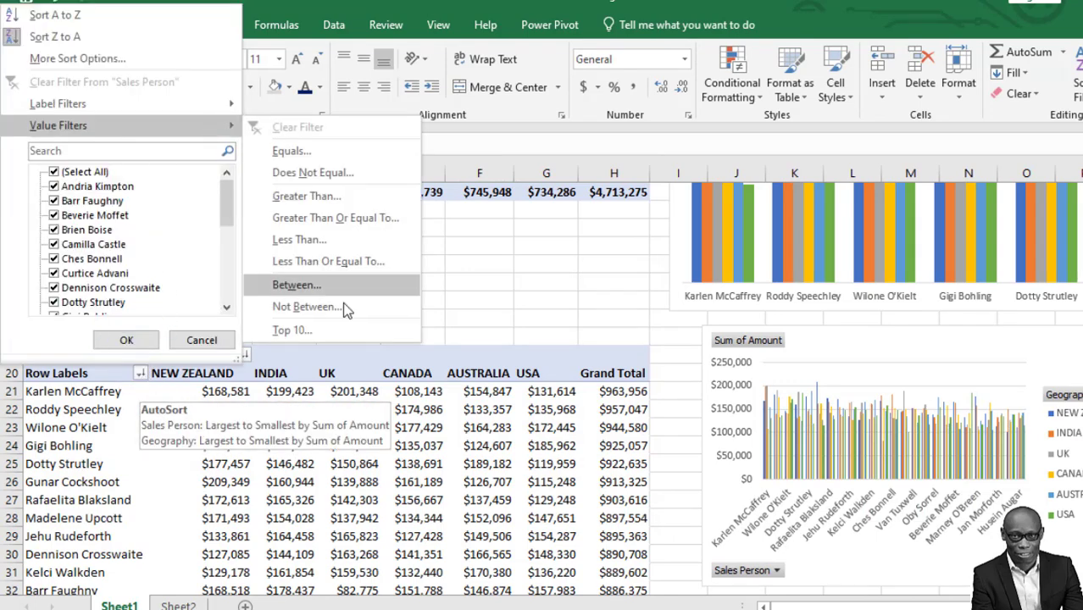
{"action": "left_click", "coordinate": [328, 332]}
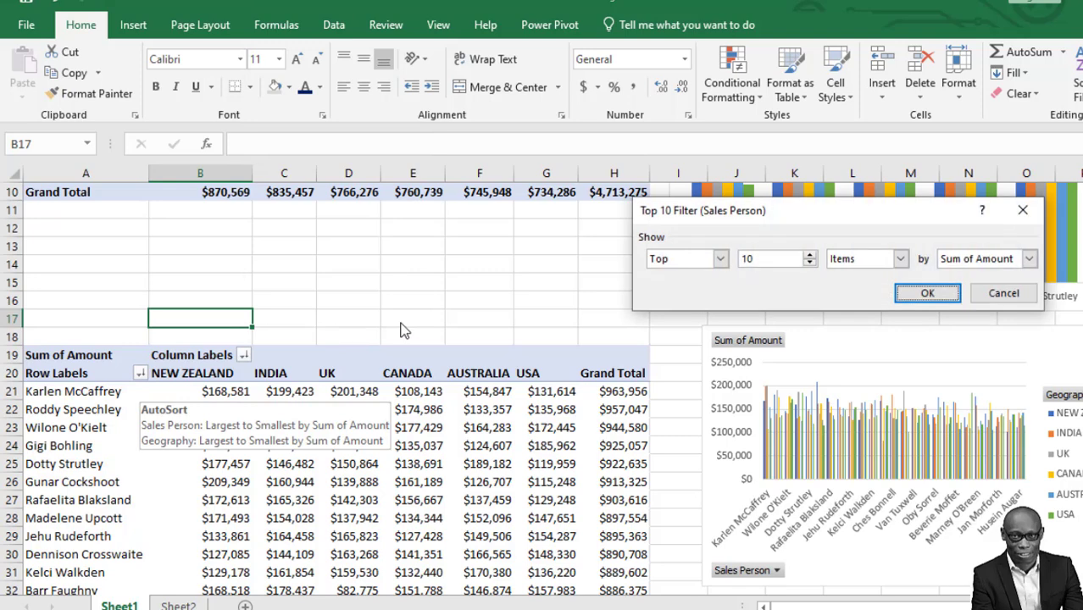
{"action": "left_click", "coordinate": [721, 259]}
{"action": "left_click", "coordinate": [683, 287]}
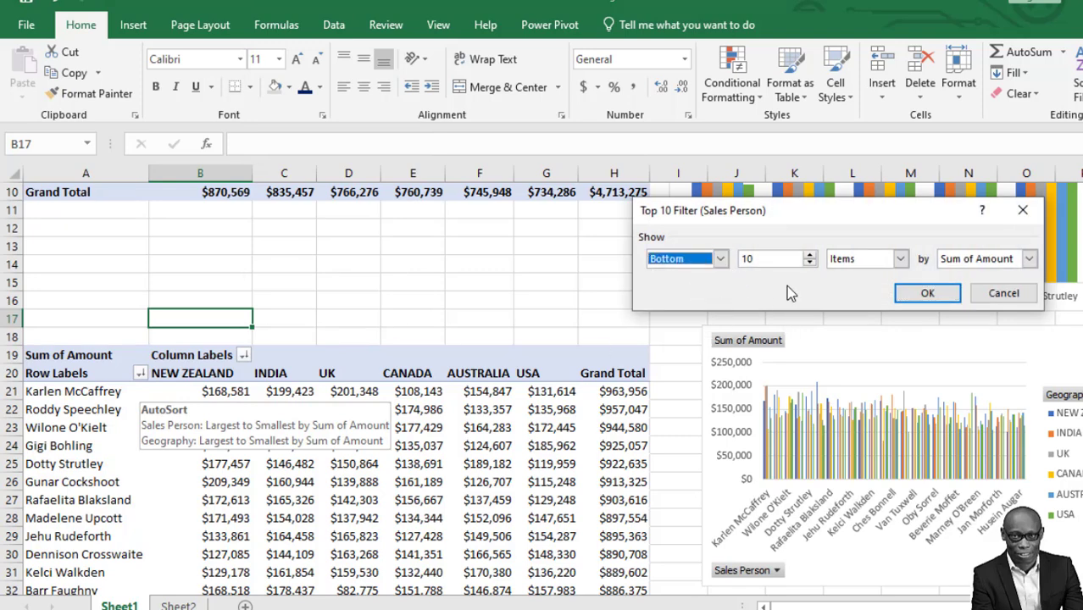
{"action": "key", "text": "Tab"}
{"action": "type", "text": "4"}
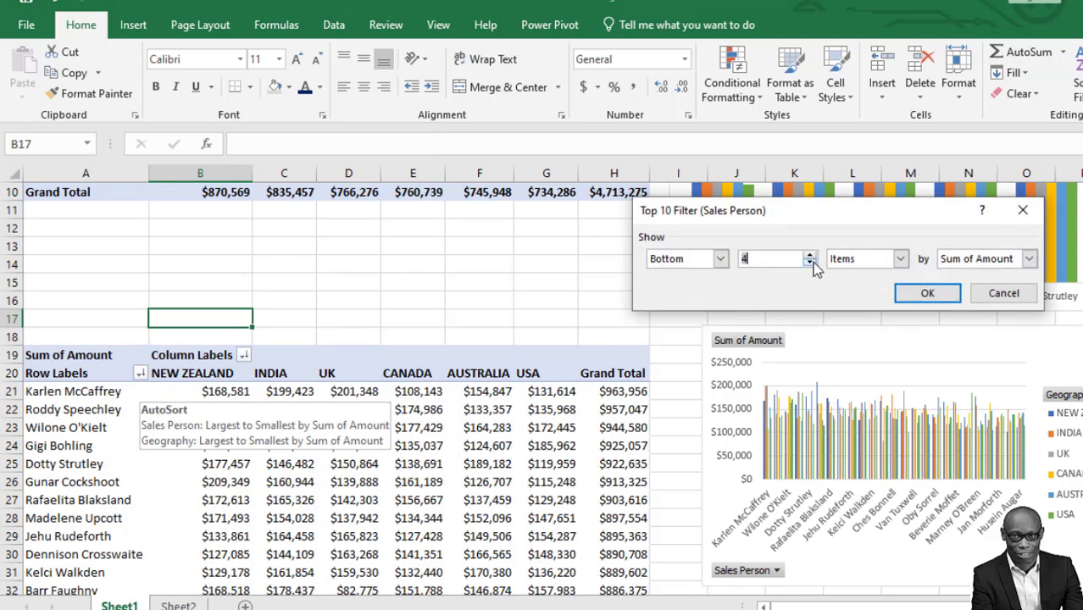
{"action": "left_click", "coordinate": [811, 255]}
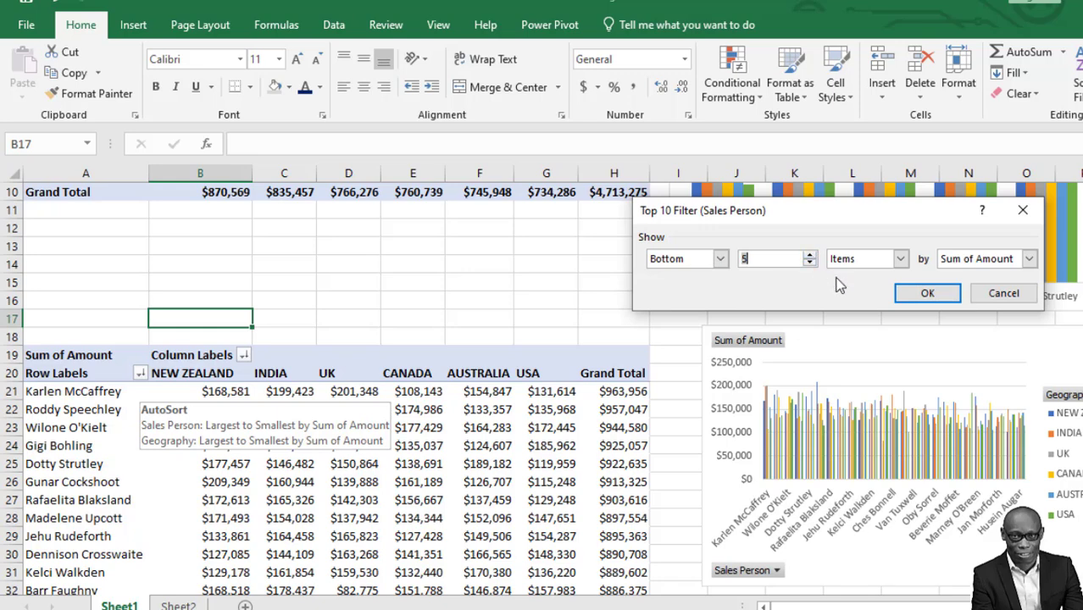
{"action": "left_click", "coordinate": [930, 293]}
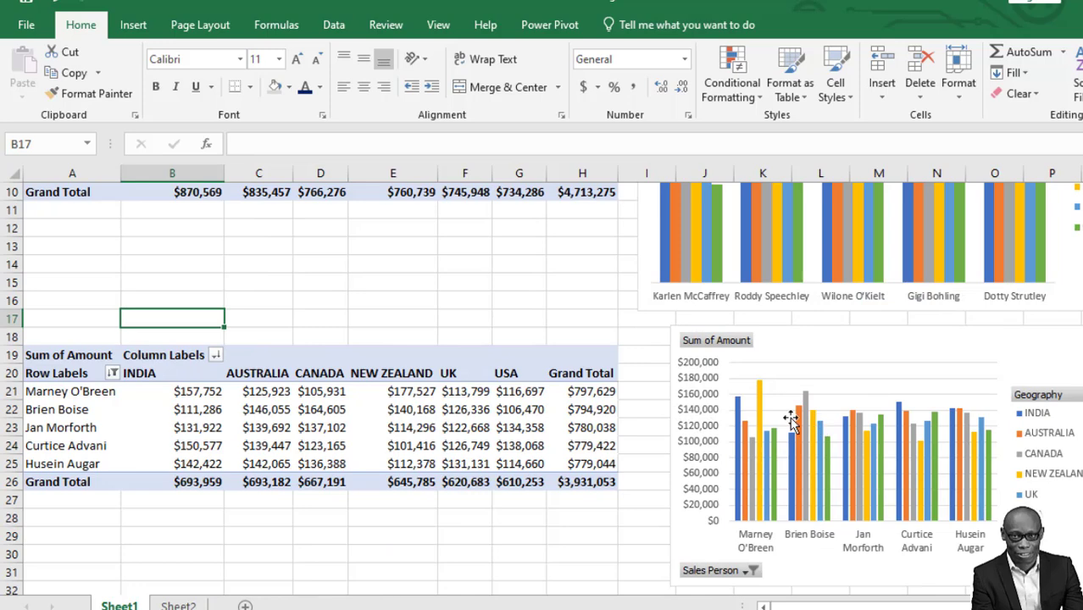
Declutter the bottom performers' column chart by removing its value axis, gridlines and all field buttons.
{"action": "left_click", "coordinate": [700, 385]}
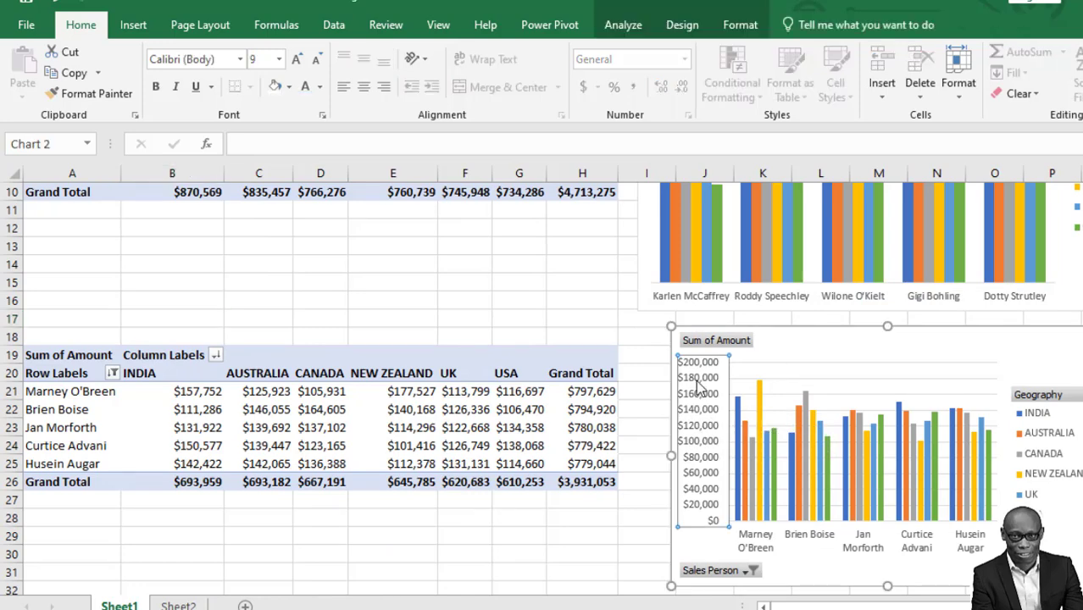
{"action": "right_click", "coordinate": [723, 340]}
{"action": "left_click", "coordinate": [830, 542]}
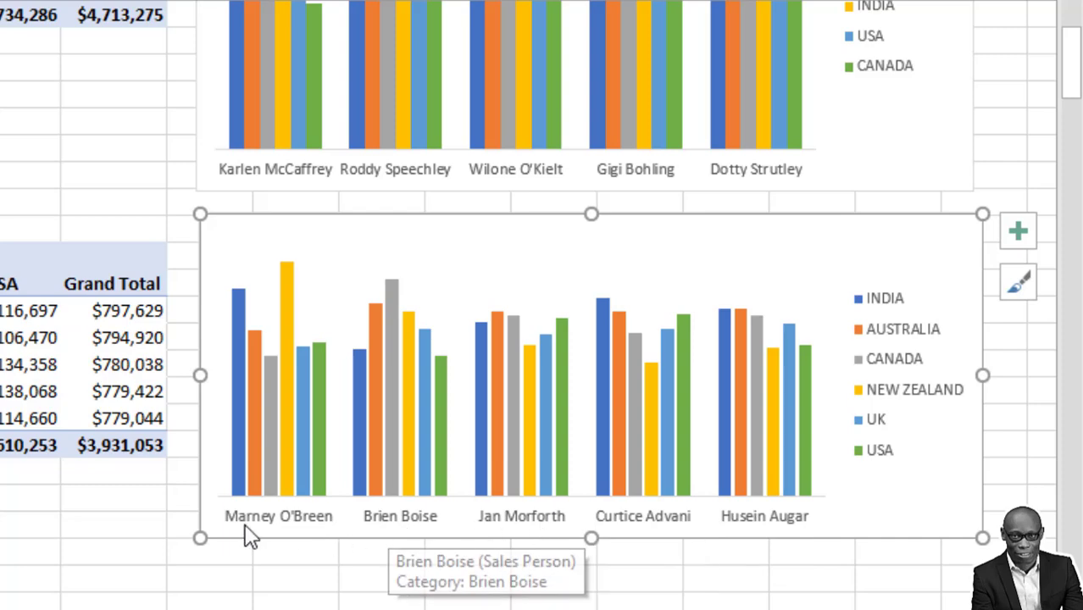
Rename Sheet1 as Best Performing Staff.
{"action": "right_click", "coordinate": [140, 525]}
{"action": "left_click", "coordinate": [231, 330]}
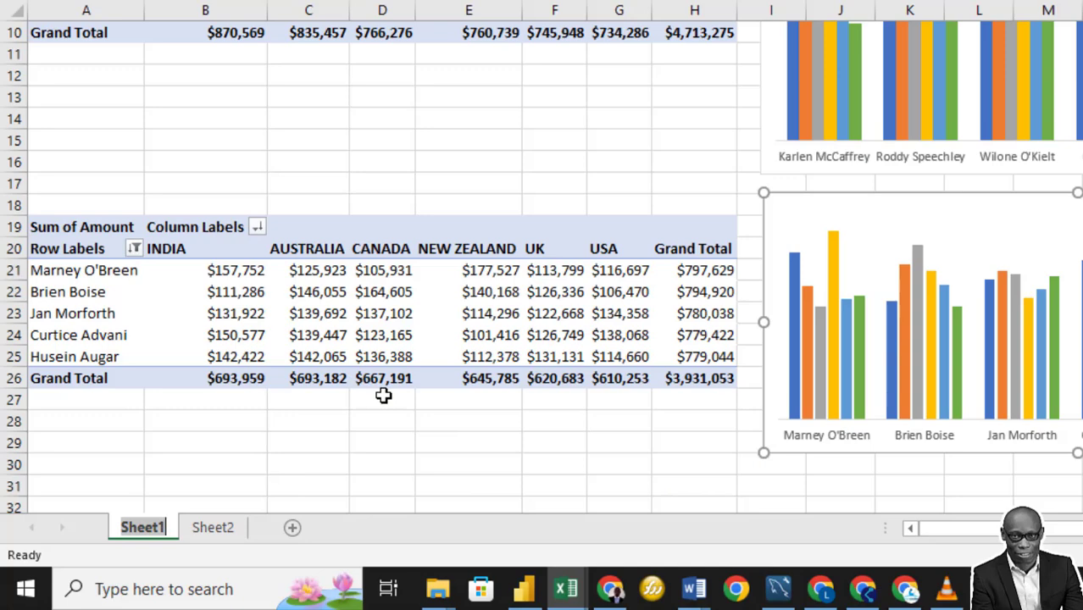
{"action": "type", "text": "Best Perfor"}
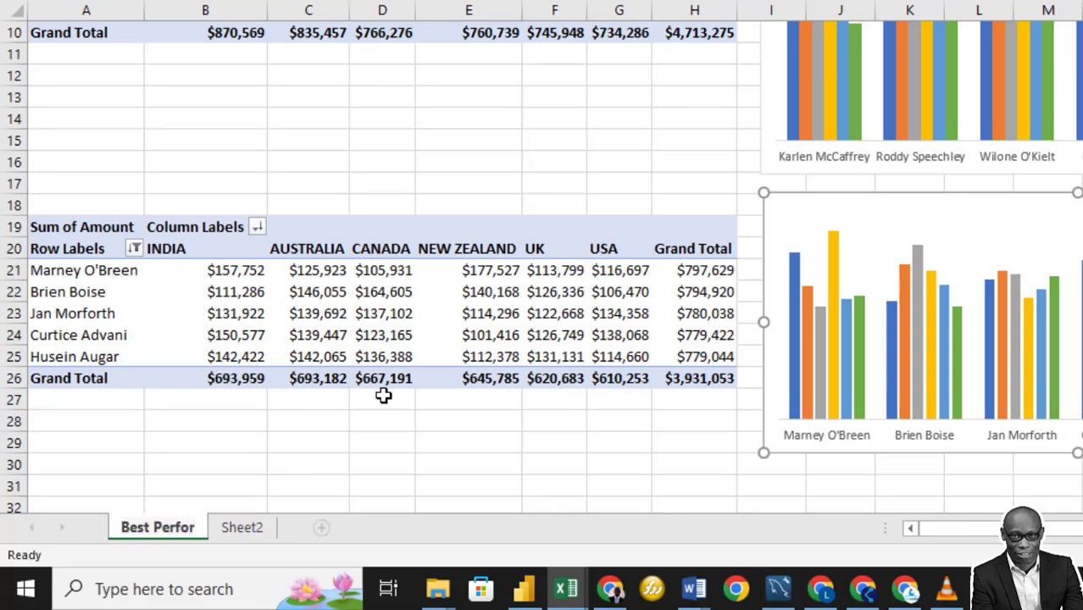
{"action": "type", "text": "ming Staff"}
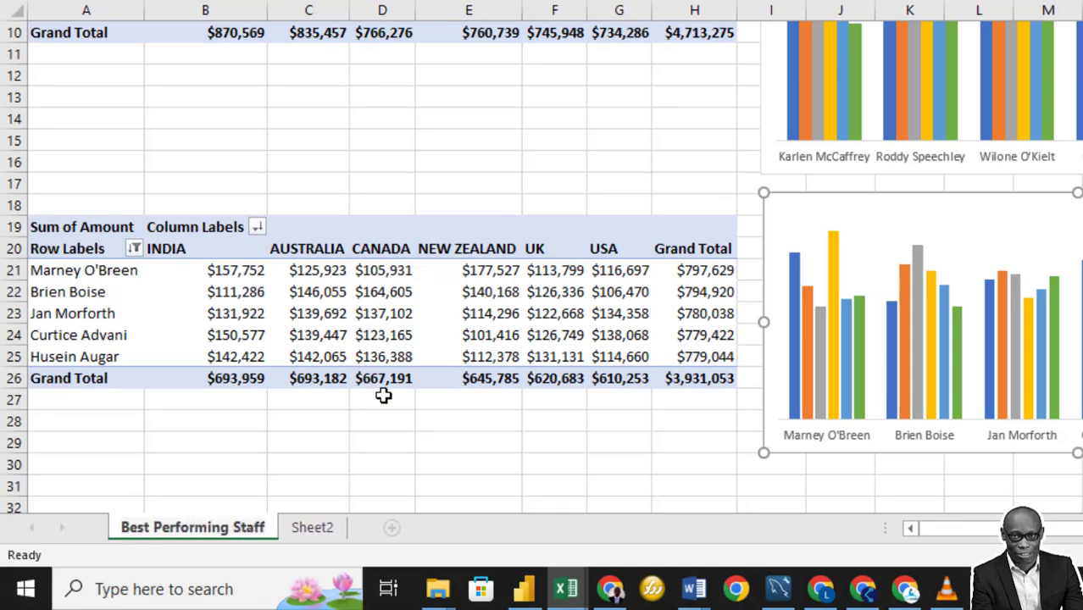
Check the objectives in the video player, return to Excel and create a PivotTable from the Sheet2 sales table on a new worksheet.
{"action": "key", "text": "alt+Tab"}
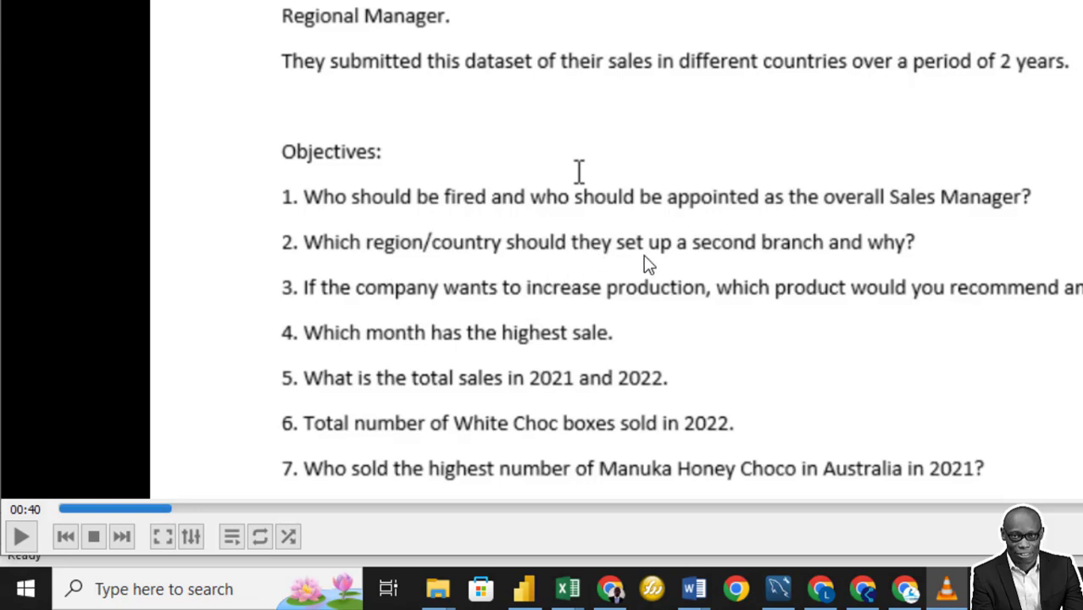
{"action": "left_click", "coordinate": [568, 589]}
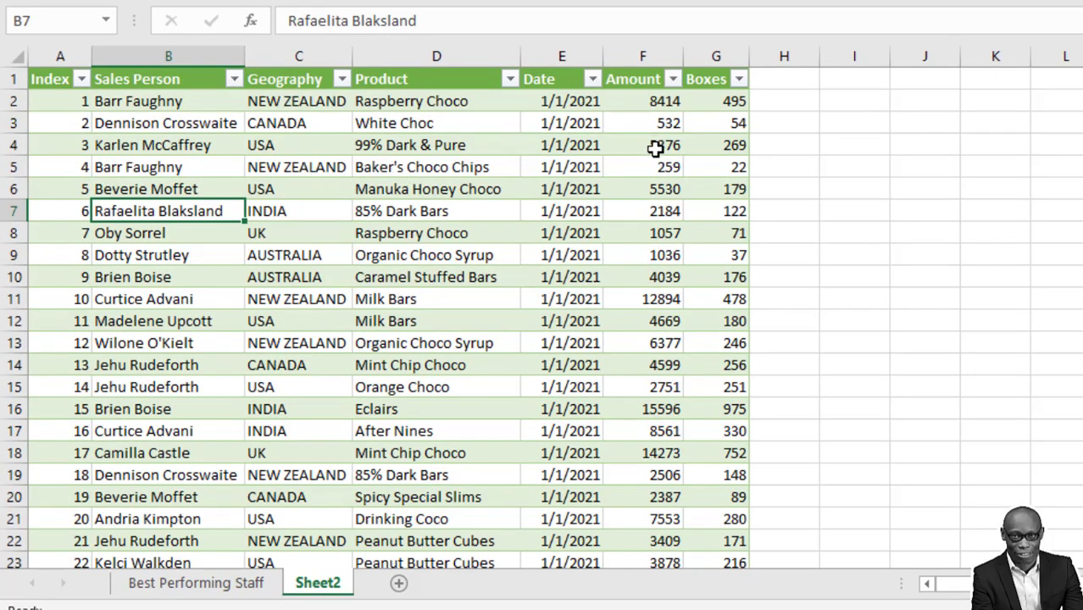
{"action": "left_click", "coordinate": [422, 169]}
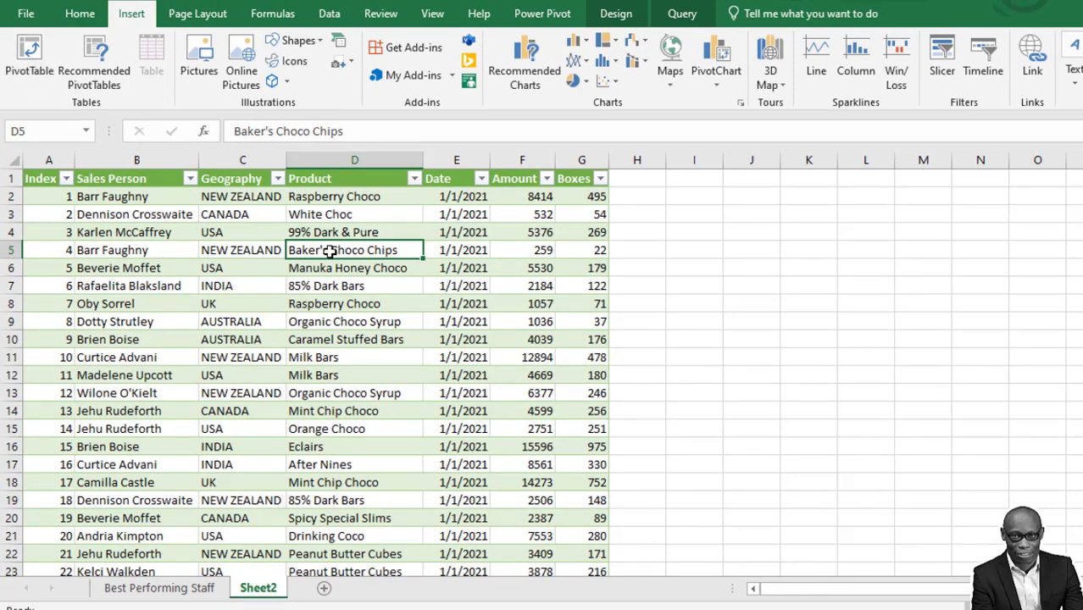
{"action": "left_click", "coordinate": [34, 64]}
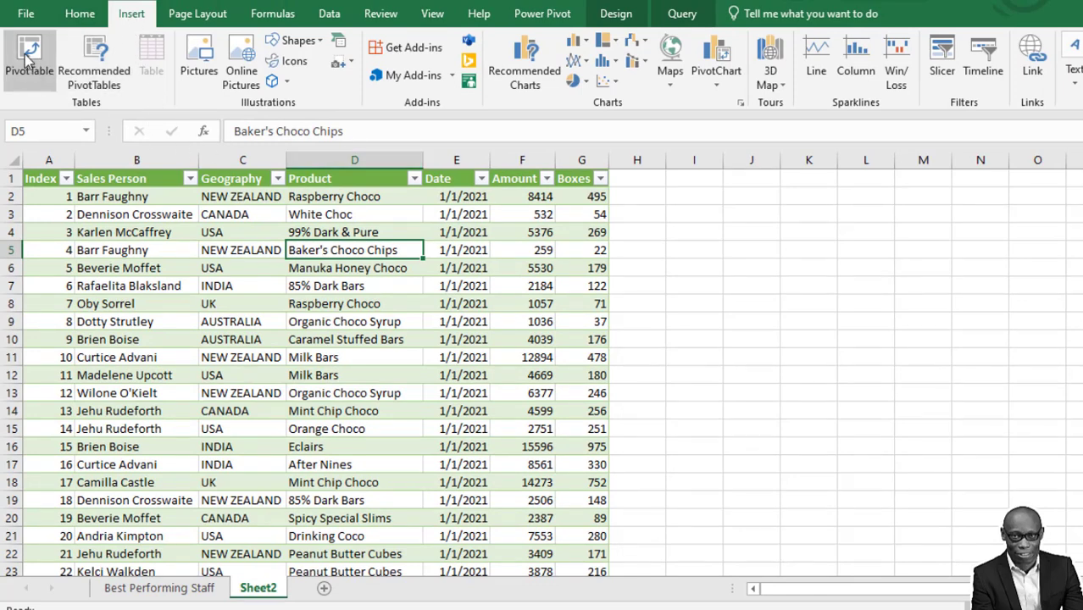
{"action": "left_click", "coordinate": [873, 376]}
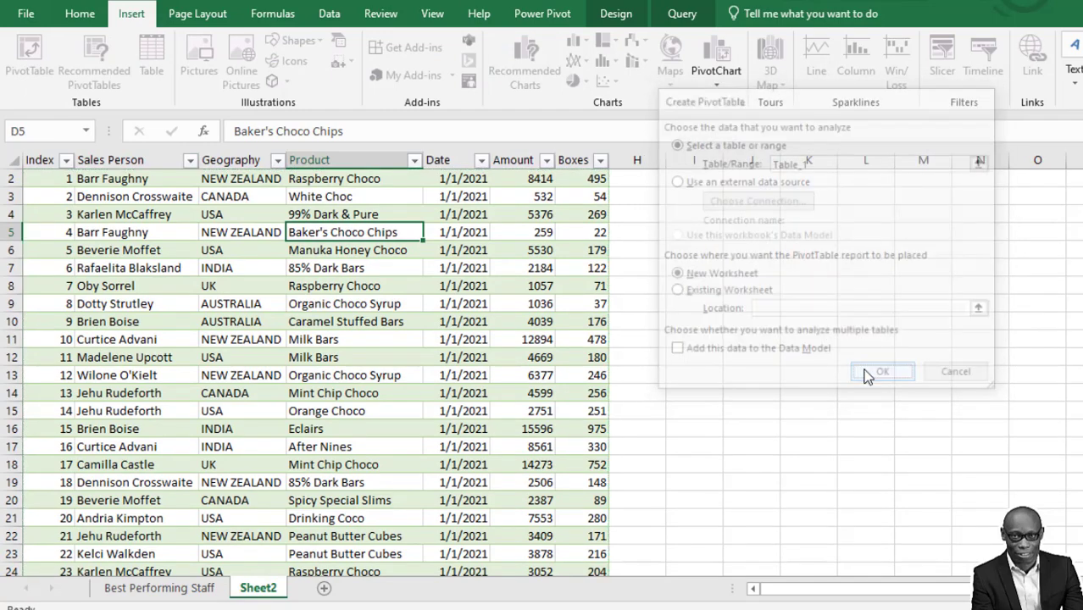
Rename the new PivotTable worksheet as Best Region.
{"action": "right_click", "coordinate": [268, 586]}
{"action": "left_click", "coordinate": [338, 421]}
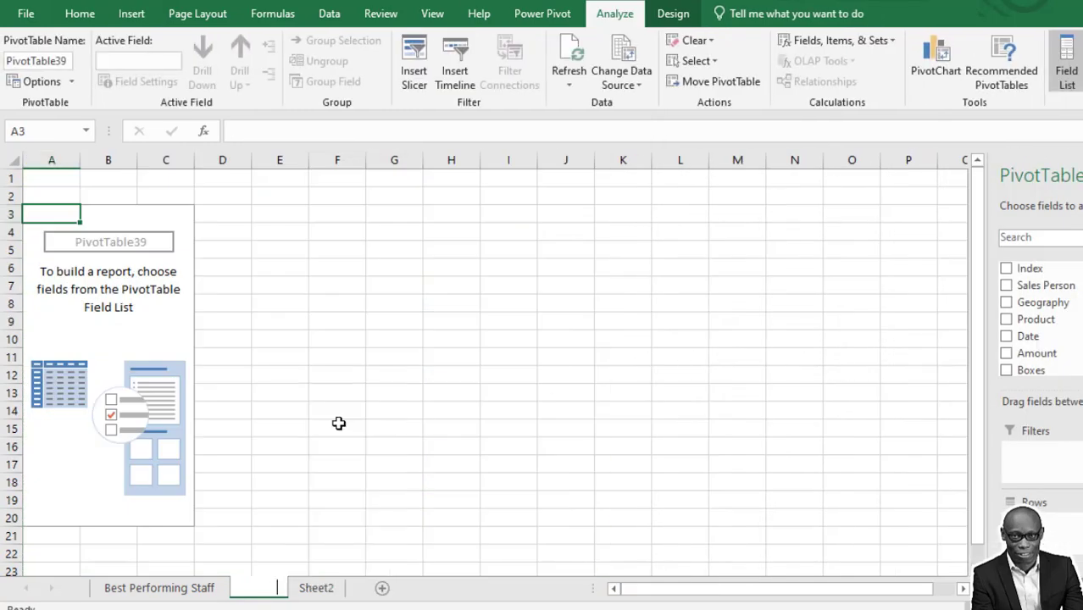
{"action": "type", "text": "Best"}
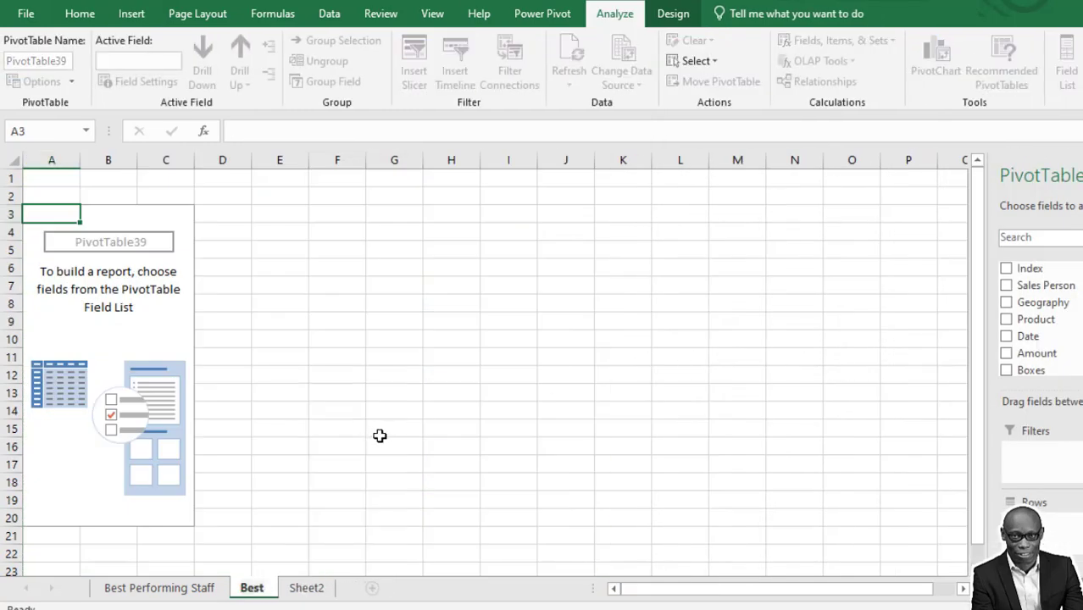
{"action": "type", "text": " Region"}
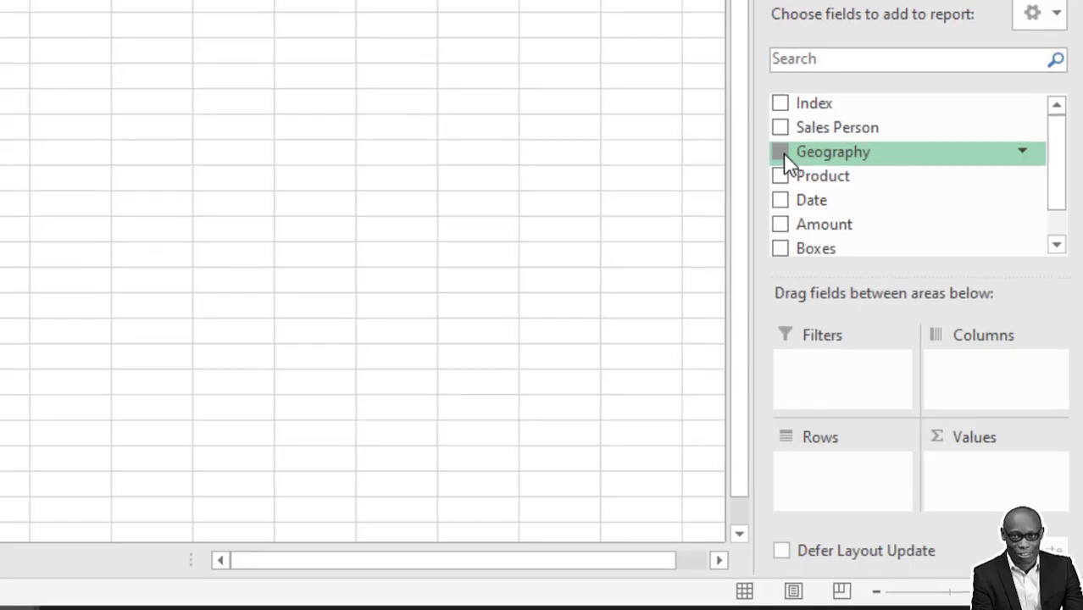
Summarise Amount by Geography in the PivotTable and format the sums as $ currency with 0 decimal places.
{"action": "left_click", "coordinate": [1006, 301]}
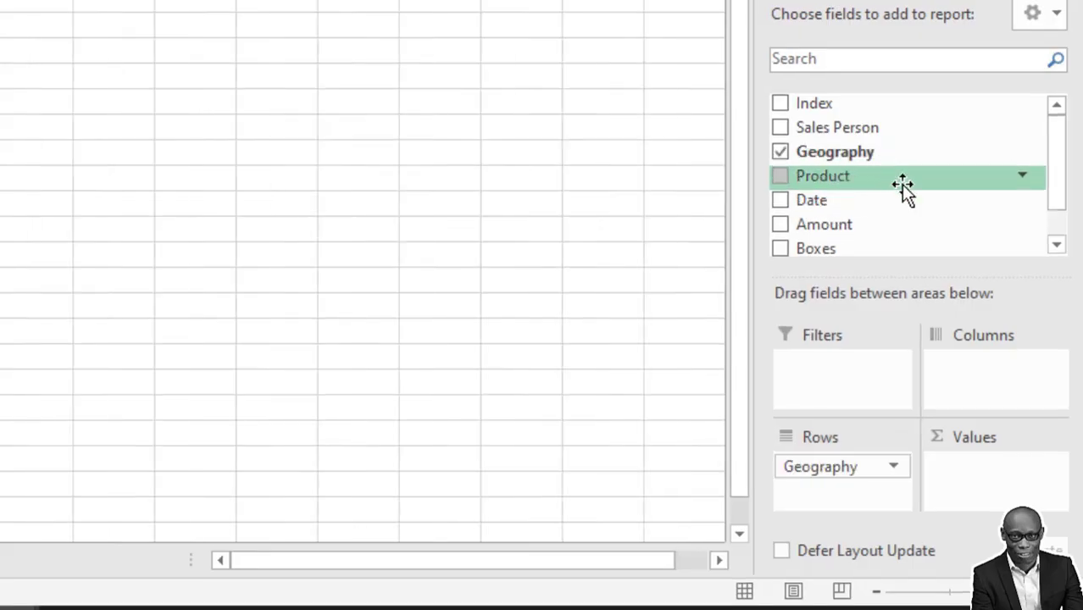
{"action": "left_click", "coordinate": [779, 224]}
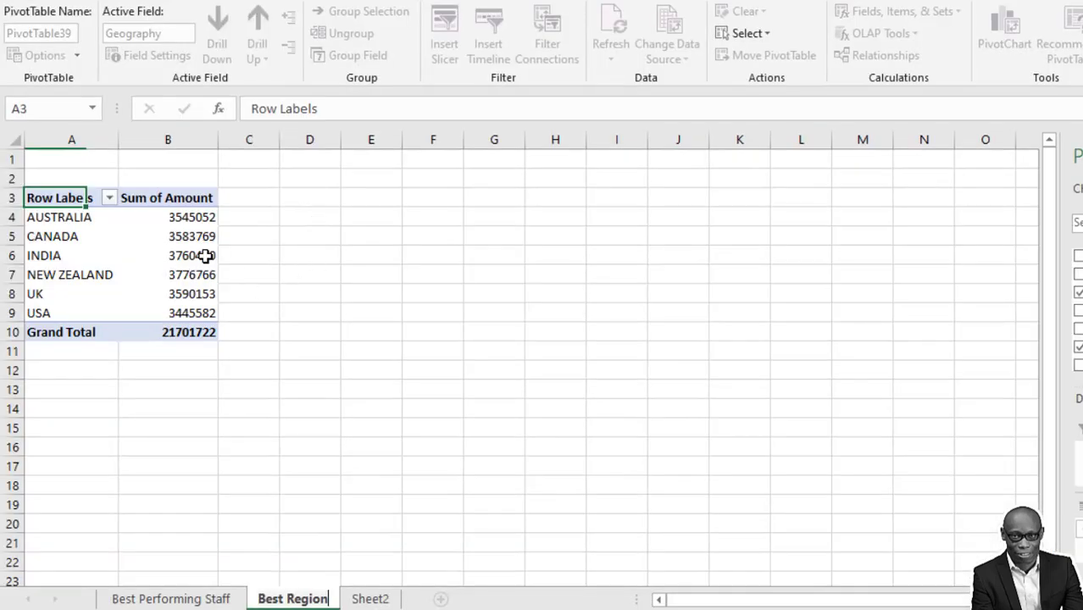
{"action": "right_click", "coordinate": [177, 240]}
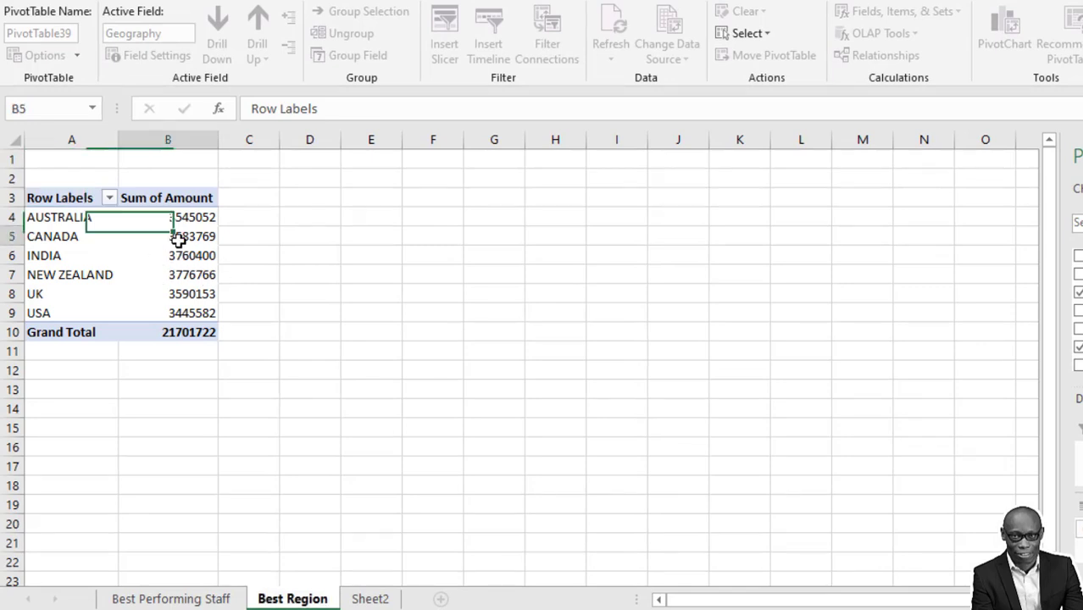
{"action": "left_click", "coordinate": [269, 297]}
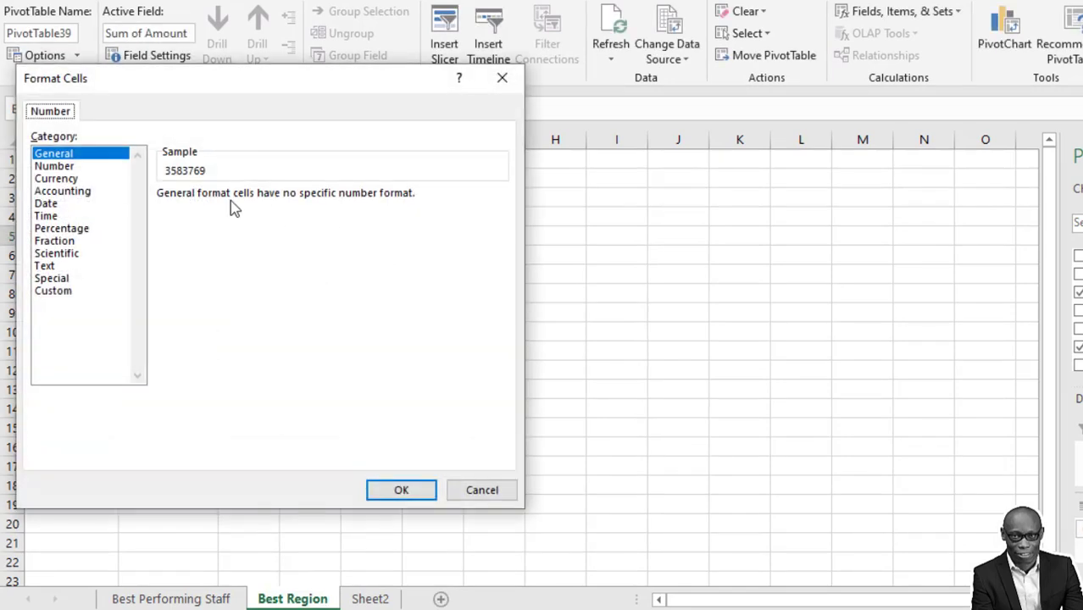
{"action": "left_click", "coordinate": [56, 179]}
{"action": "left_click", "coordinate": [286, 200]}
{"action": "left_click", "coordinate": [286, 200]}
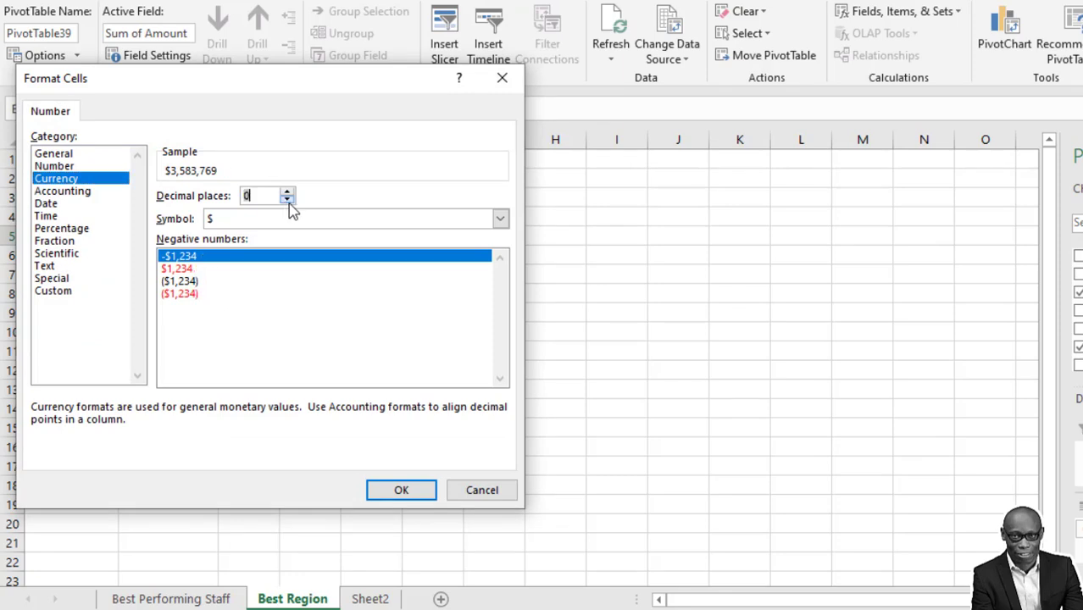
{"action": "left_click", "coordinate": [399, 490]}
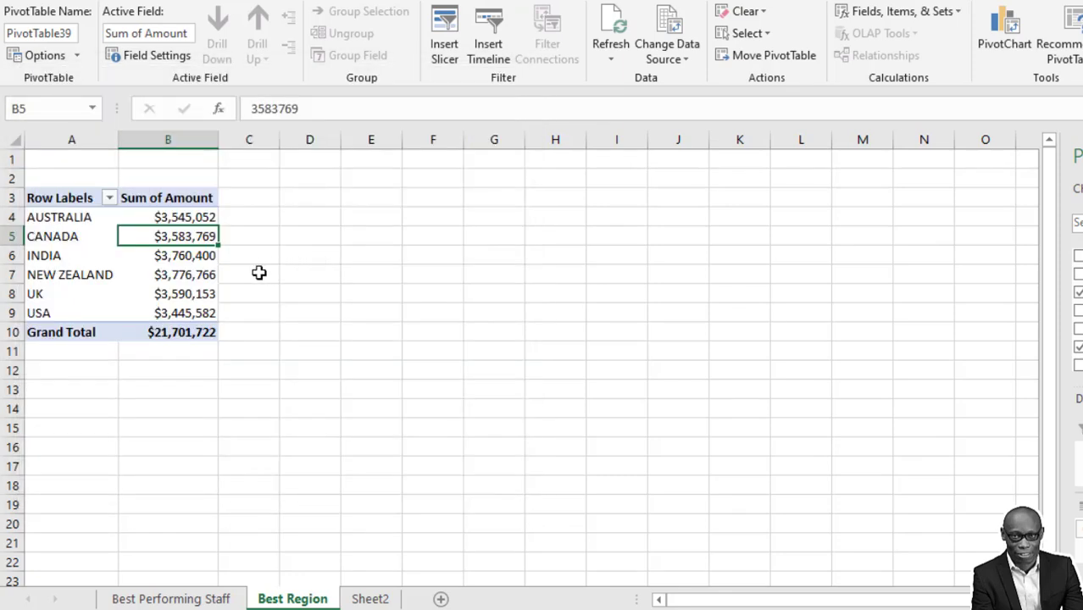
Sort the geography PivotTable by Sum of Amount from largest to smallest.
{"action": "right_click", "coordinate": [201, 254]}
{"action": "mouse_move", "coordinate": [331, 362]}
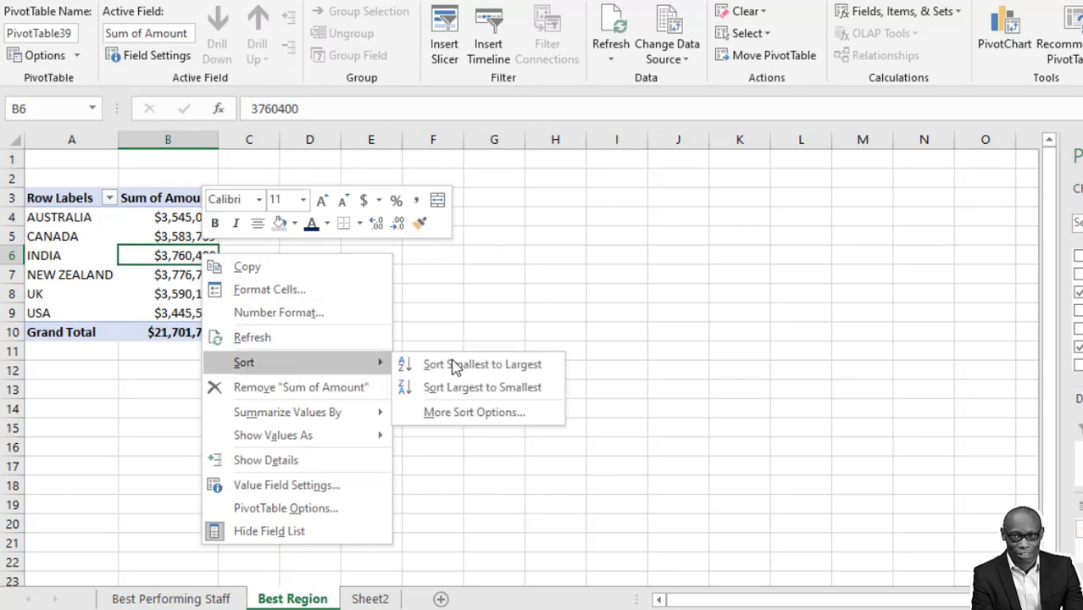
{"action": "left_click", "coordinate": [496, 387]}
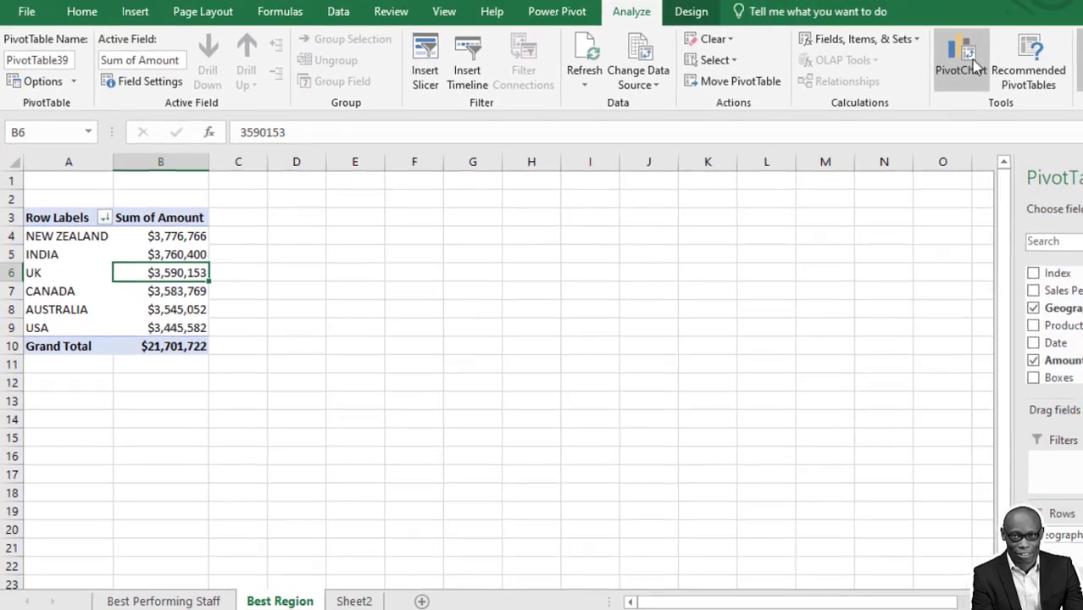
Insert a Clustered Column PivotChart of the sales amount by geography beside the PivotTable.
{"action": "left_click", "coordinate": [967, 61]}
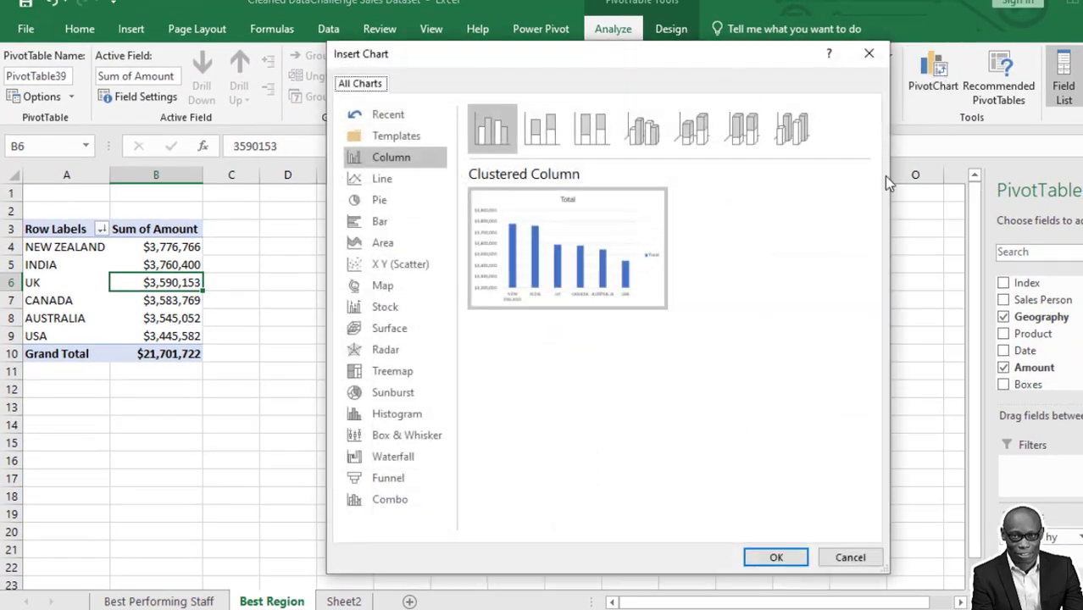
{"action": "left_click", "coordinate": [380, 200]}
{"action": "mouse_move", "coordinate": [570, 290]}
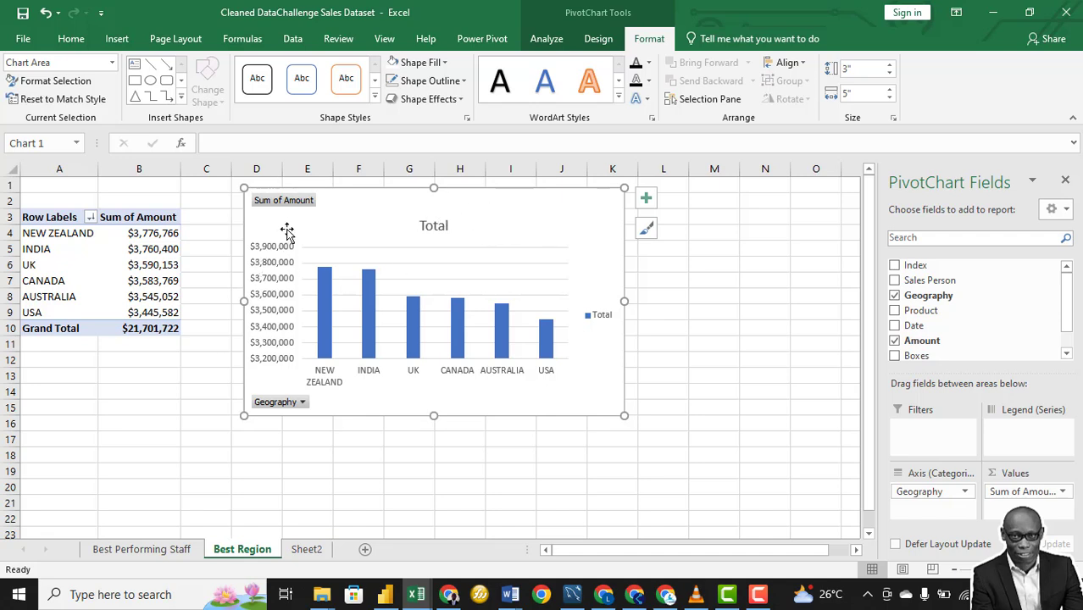
Hide all field buttons on the geography chart and delete its value axis, legend and gridlines.
{"action": "right_click", "coordinate": [290, 404]}
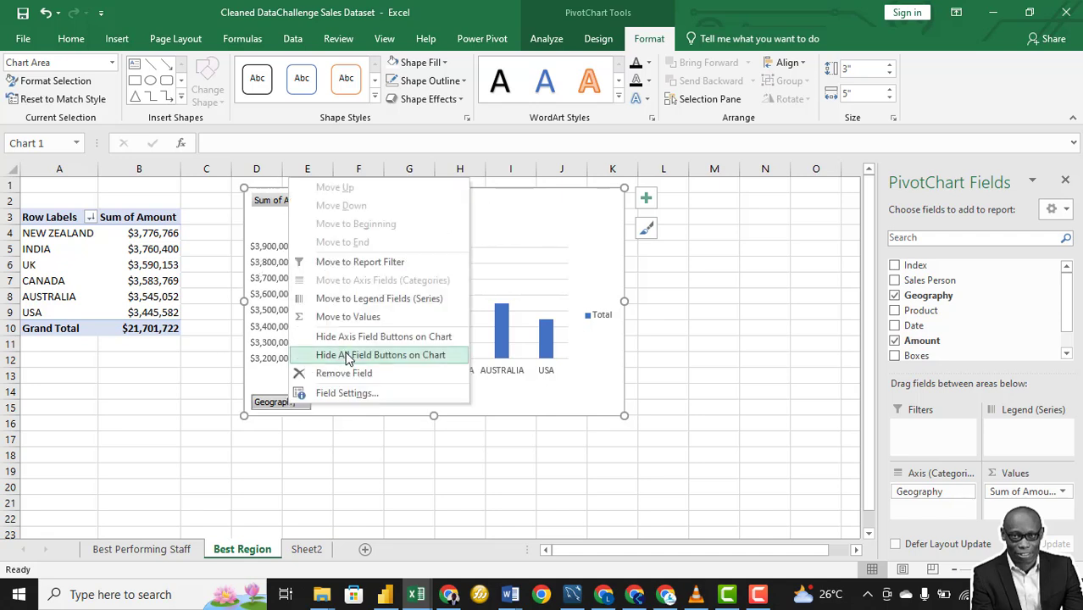
{"action": "left_click", "coordinate": [347, 355]}
{"action": "left_click", "coordinate": [282, 237]}
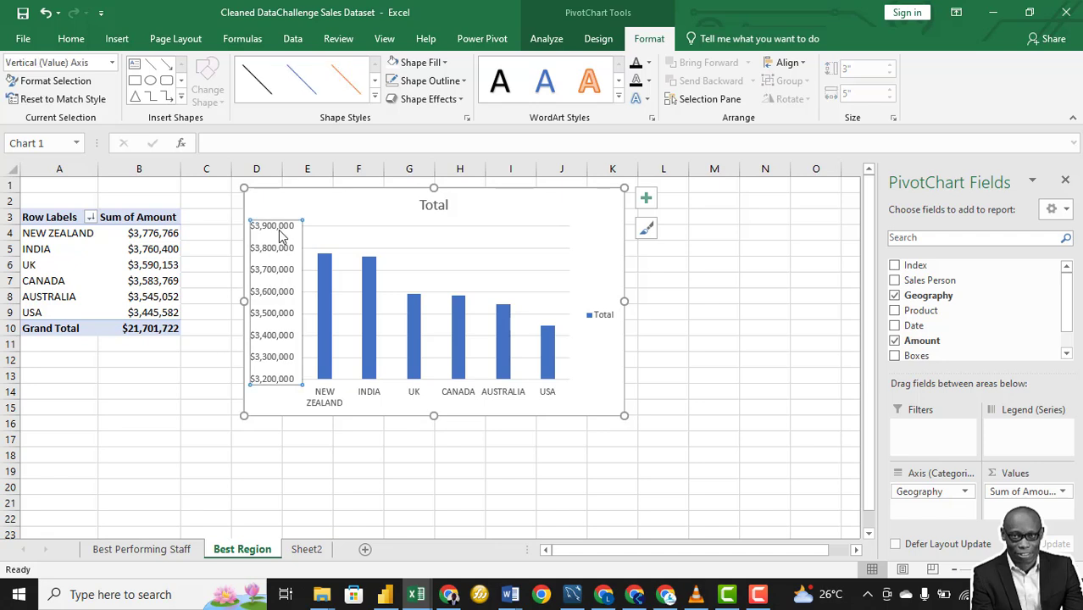
{"action": "key", "text": "Delete"}
{"action": "left_click", "coordinate": [609, 321]}
{"action": "key", "text": "Delete"}
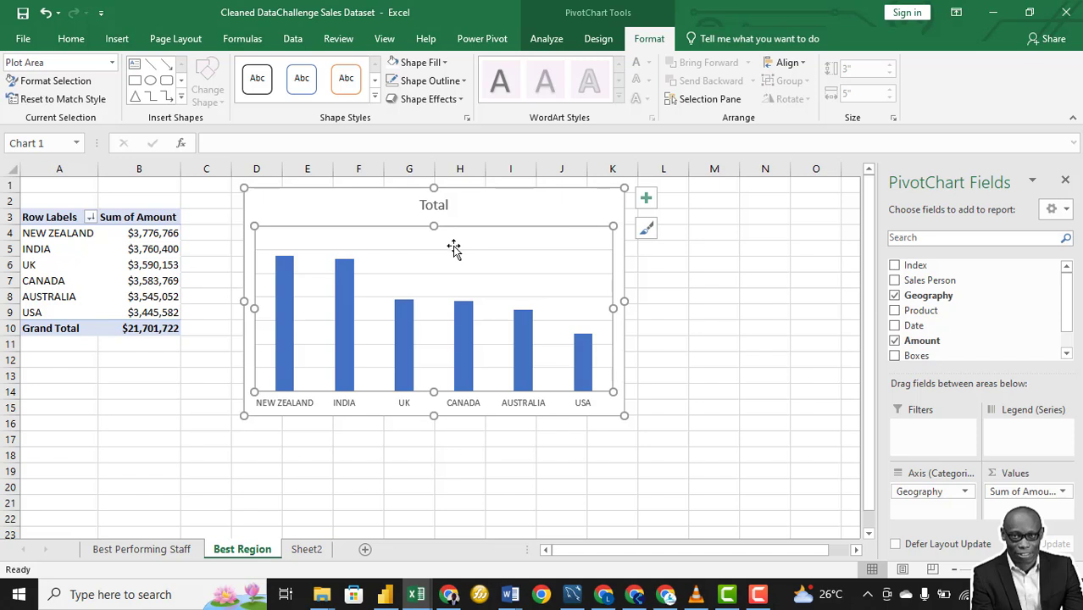
{"action": "left_click", "coordinate": [453, 249]}
{"action": "key", "text": "Delete"}
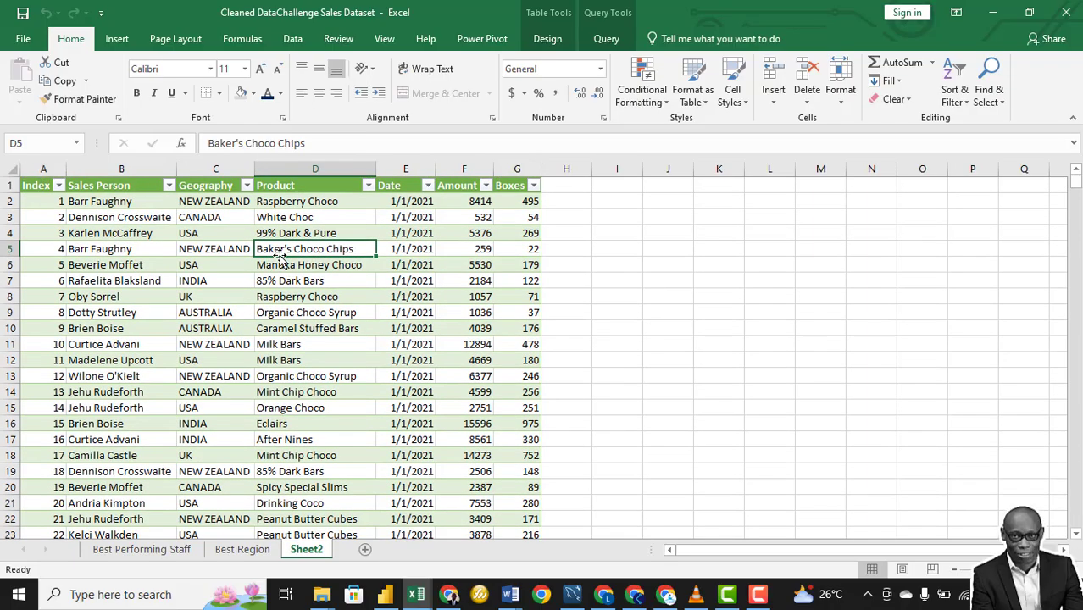
Insert a PivotTable from the sales table on a new sheet and summarise Amount by Product.
{"action": "left_click", "coordinate": [117, 39]}
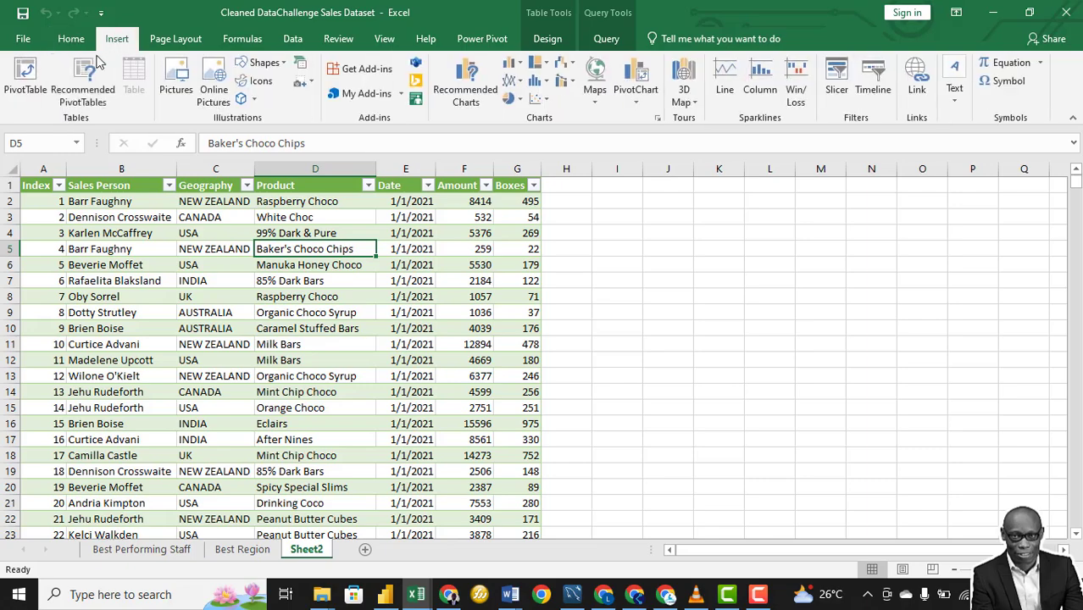
{"action": "left_click", "coordinate": [30, 76]}
{"action": "left_click", "coordinate": [786, 361]}
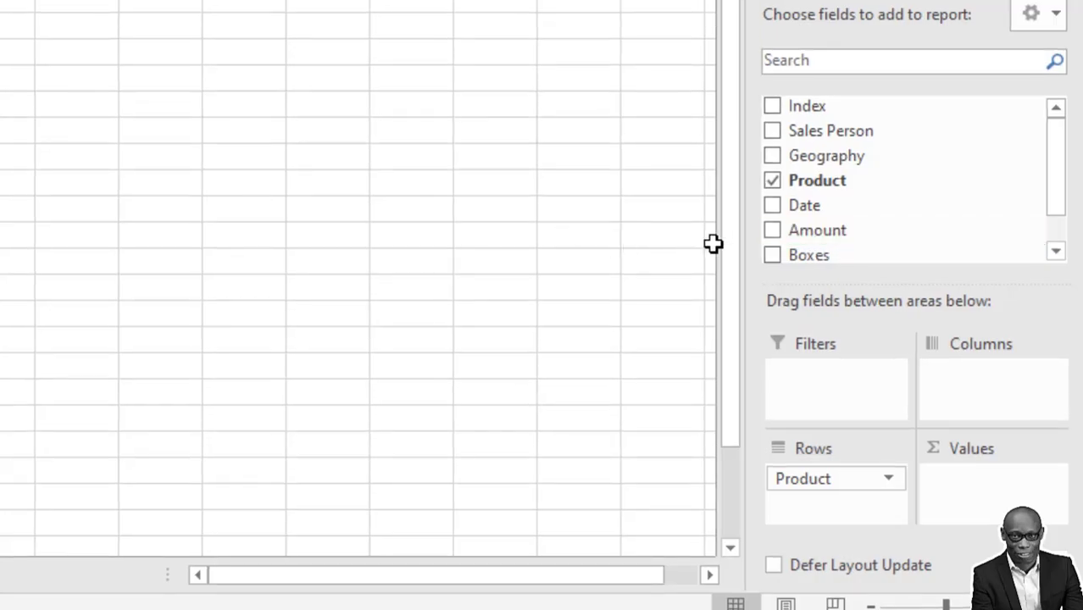
{"action": "left_click", "coordinate": [772, 230]}
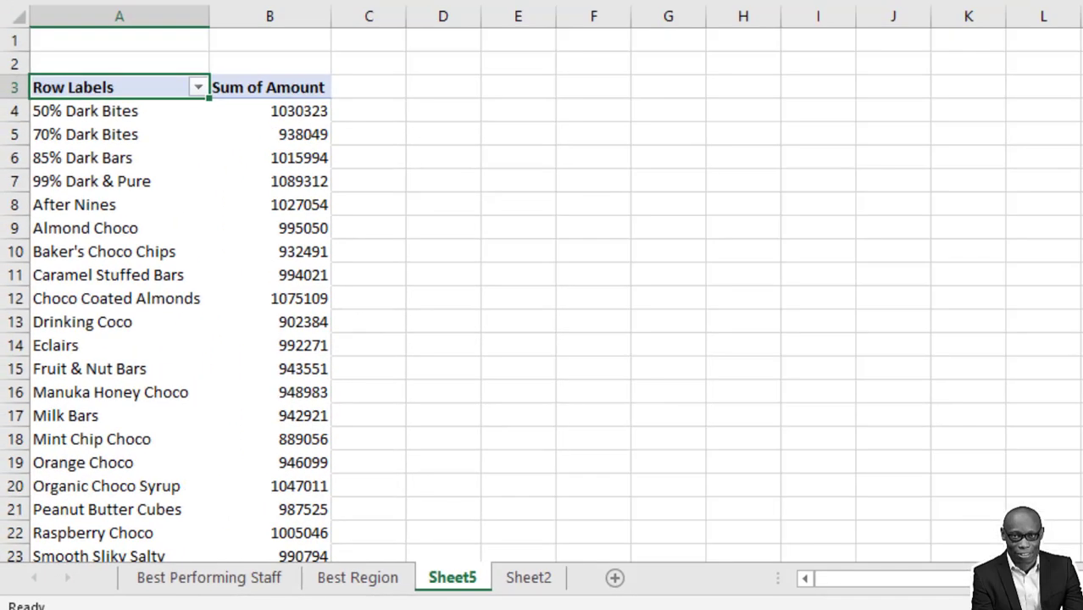
Format the product sums as $ currency with 0 decimal places and sort them from largest to smallest.
{"action": "right_click", "coordinate": [300, 178]}
{"action": "left_click", "coordinate": [471, 257]}
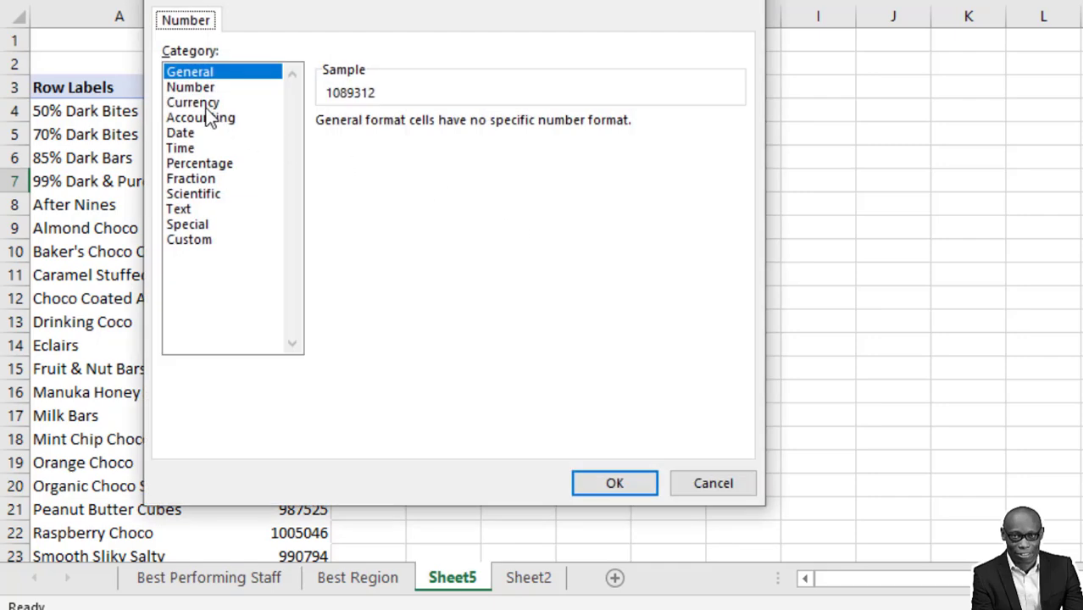
{"action": "left_click", "coordinate": [204, 103]}
{"action": "left_click", "coordinate": [475, 128]}
{"action": "left_click", "coordinate": [474, 128]}
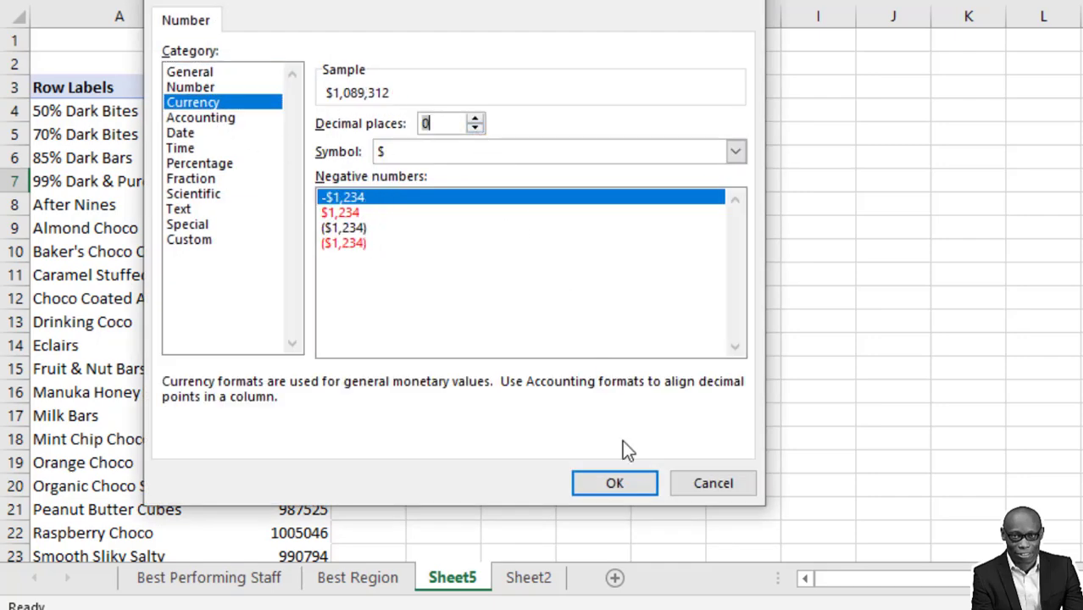
{"action": "left_click", "coordinate": [615, 483]}
{"action": "right_click", "coordinate": [273, 246]}
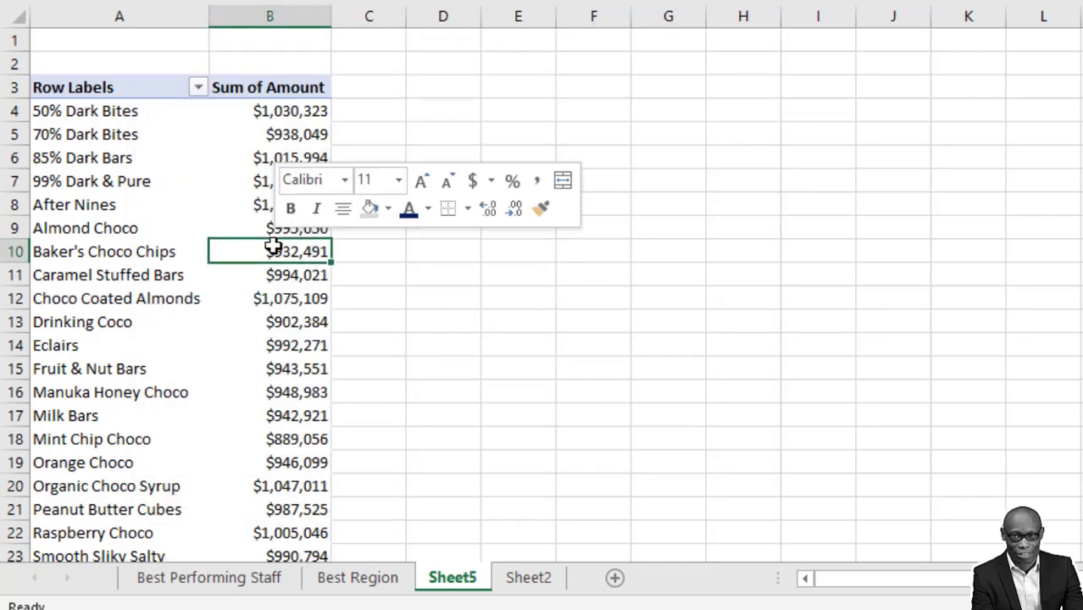
{"action": "left_click", "coordinate": [559, 400]}
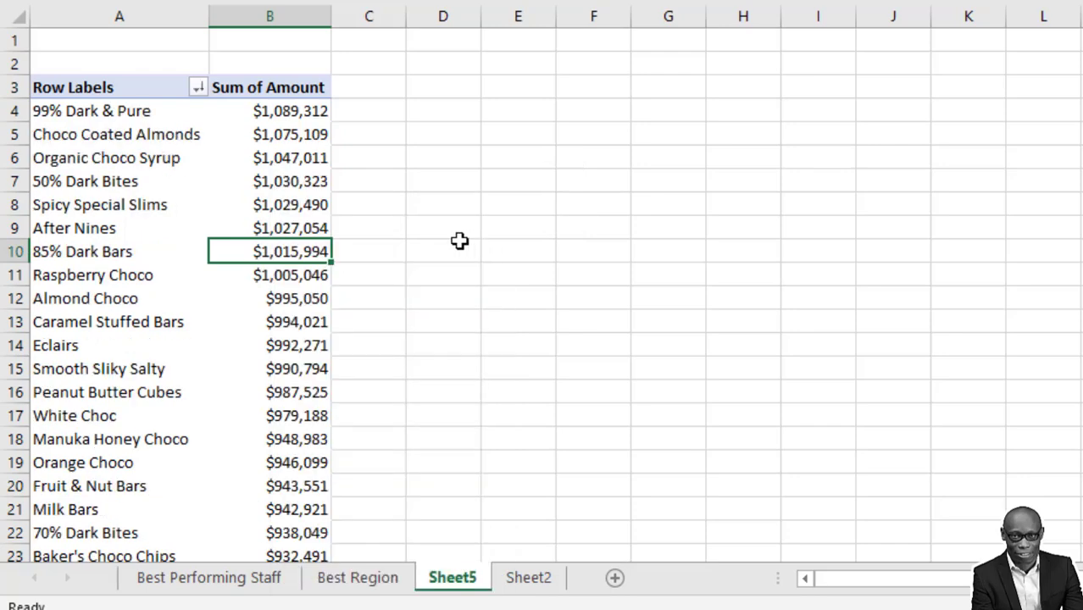
Insert a Clustered Column PivotChart of the sales amount by product and place it beside the PivotTable.
{"action": "mouse_move", "coordinate": [251, 190]}
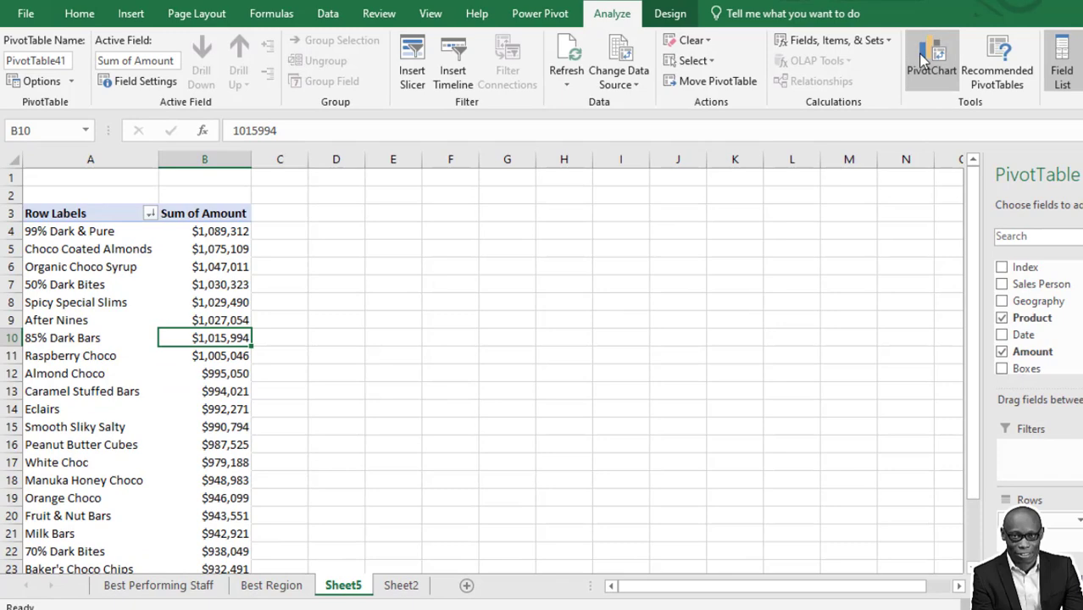
{"action": "left_click", "coordinate": [931, 59]}
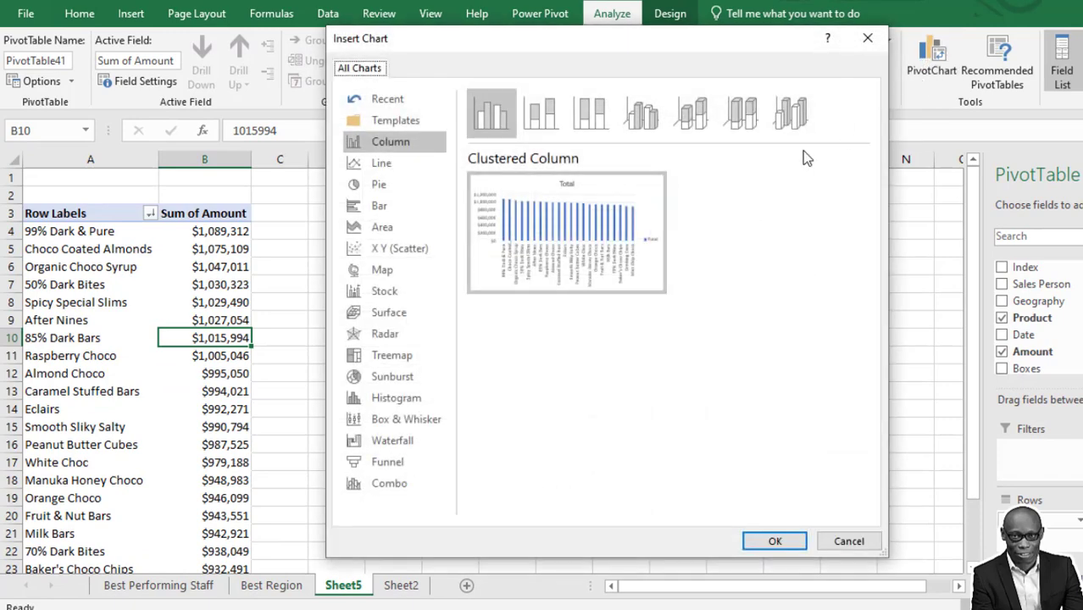
{"action": "mouse_move", "coordinate": [591, 215]}
{"action": "left_click", "coordinate": [771, 542]}
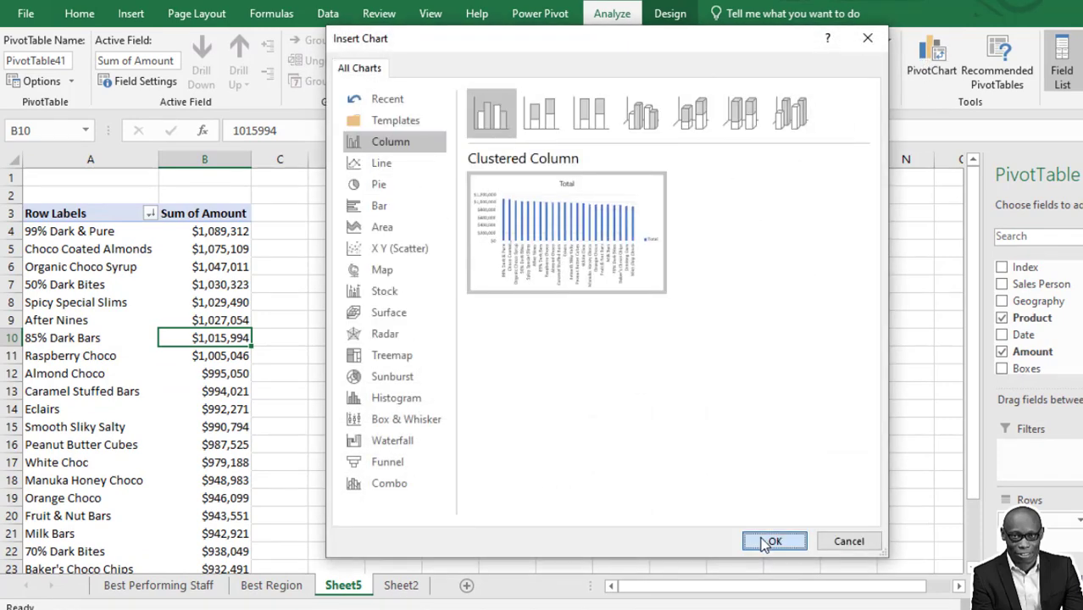
{"action": "left_click_drag", "start_coordinate": [582, 271], "coordinate": [676, 247]}
Filter the product PivotTable to the top 5 items by Sum of Amount.
{"action": "left_click", "coordinate": [150, 212]}
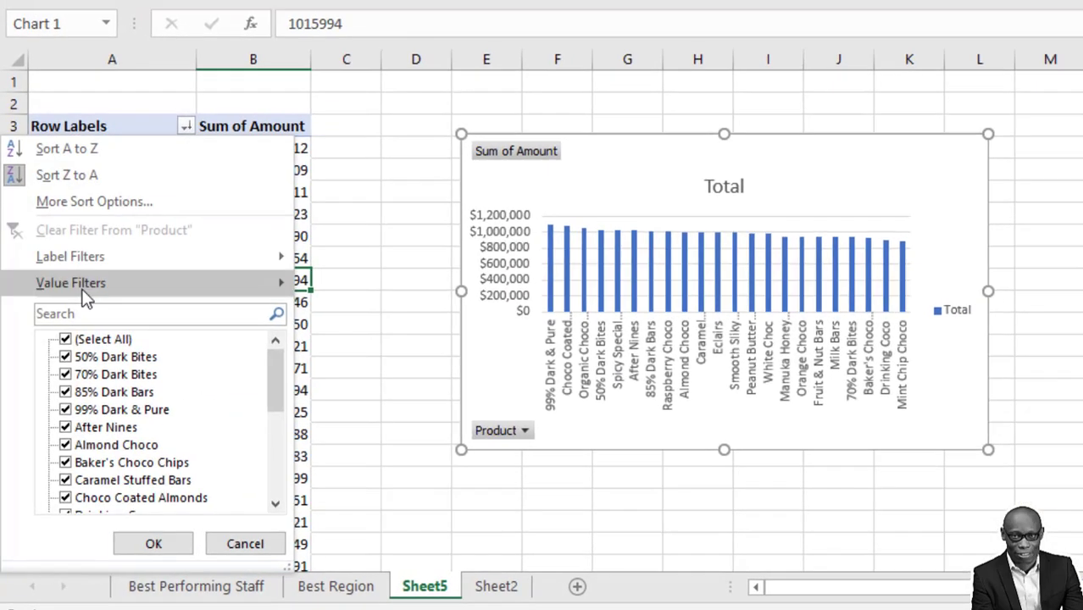
{"action": "mouse_move", "coordinate": [171, 274]}
{"action": "left_click", "coordinate": [320, 540]}
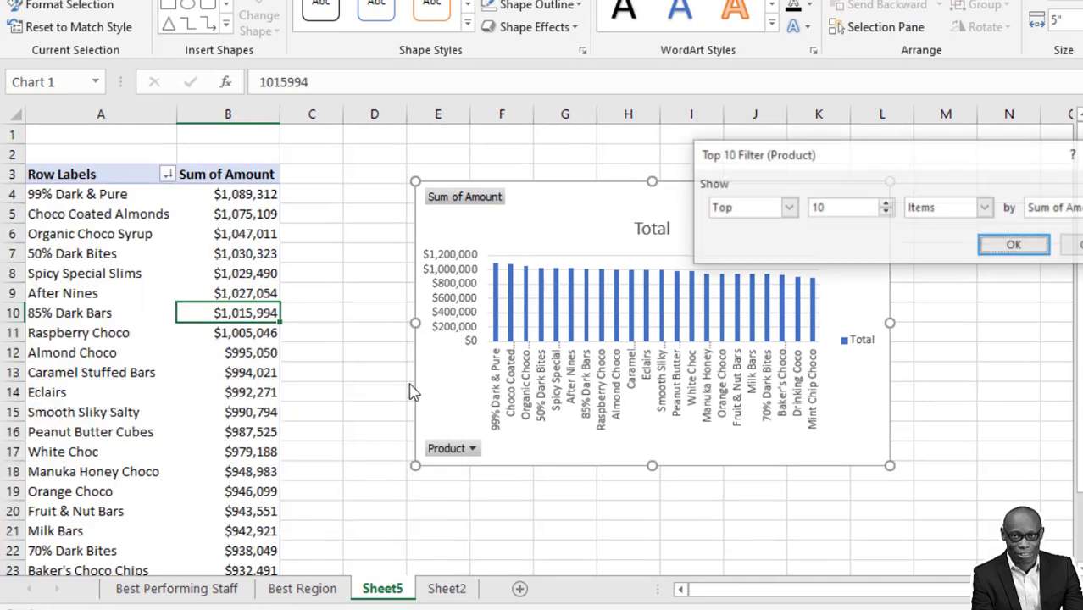
{"action": "left_click", "coordinate": [886, 212]}
{"action": "left_click", "coordinate": [886, 212]}
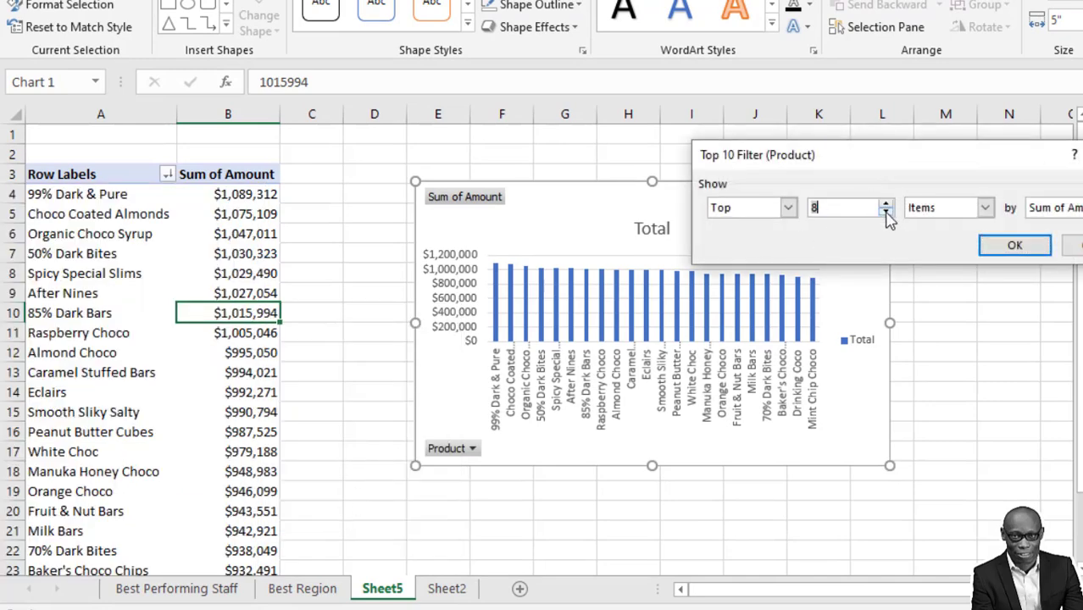
{"action": "left_click", "coordinate": [1029, 247]}
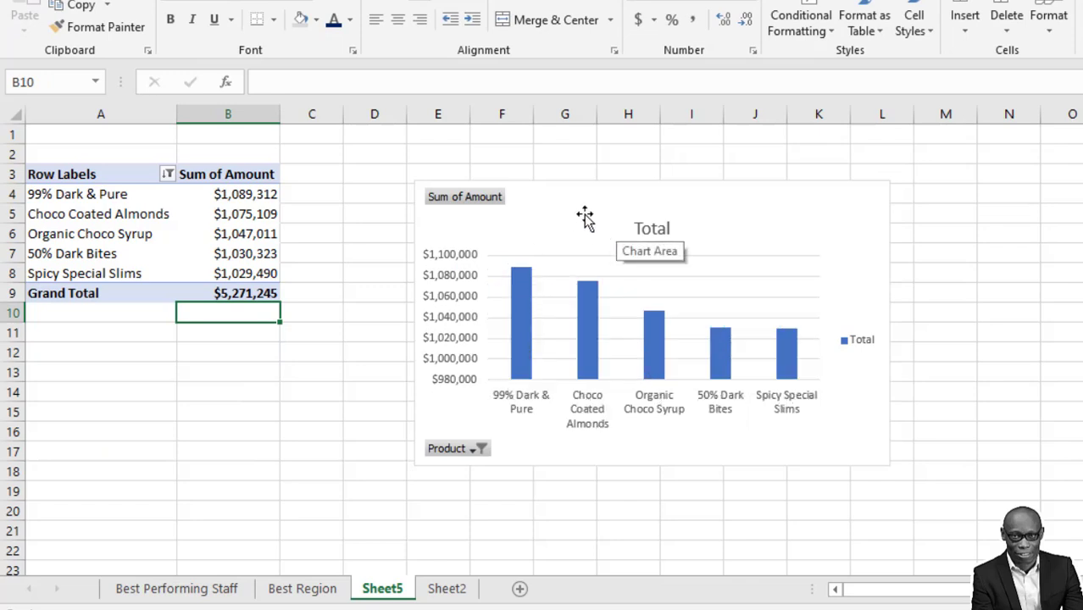
Move the product chart closer to the PivotTable and remove its value axis, field buttons, gridlines and legend.
{"action": "left_click_drag", "start_coordinate": [585, 218], "coordinate": [516, 190]}
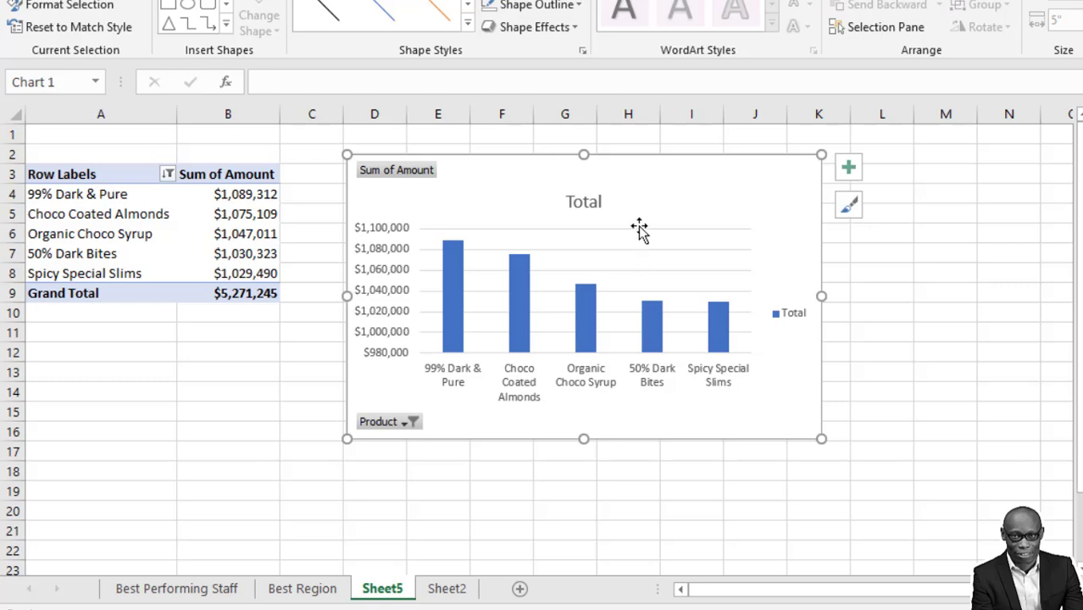
{"action": "left_click", "coordinate": [392, 254]}
{"action": "key", "text": "Delete"}
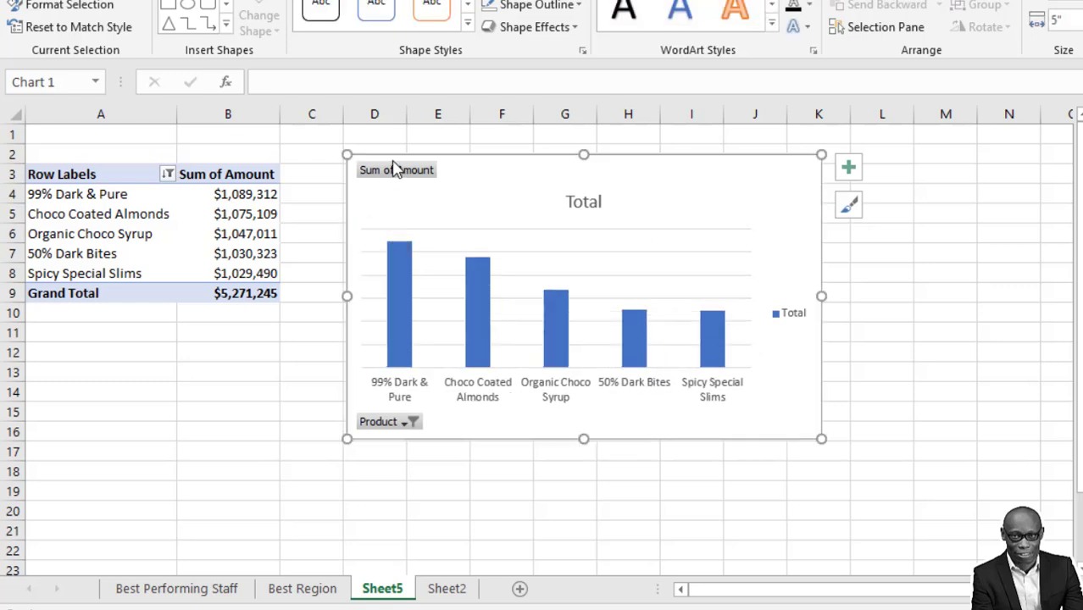
{"action": "right_click", "coordinate": [402, 174]}
{"action": "left_click", "coordinate": [489, 389]}
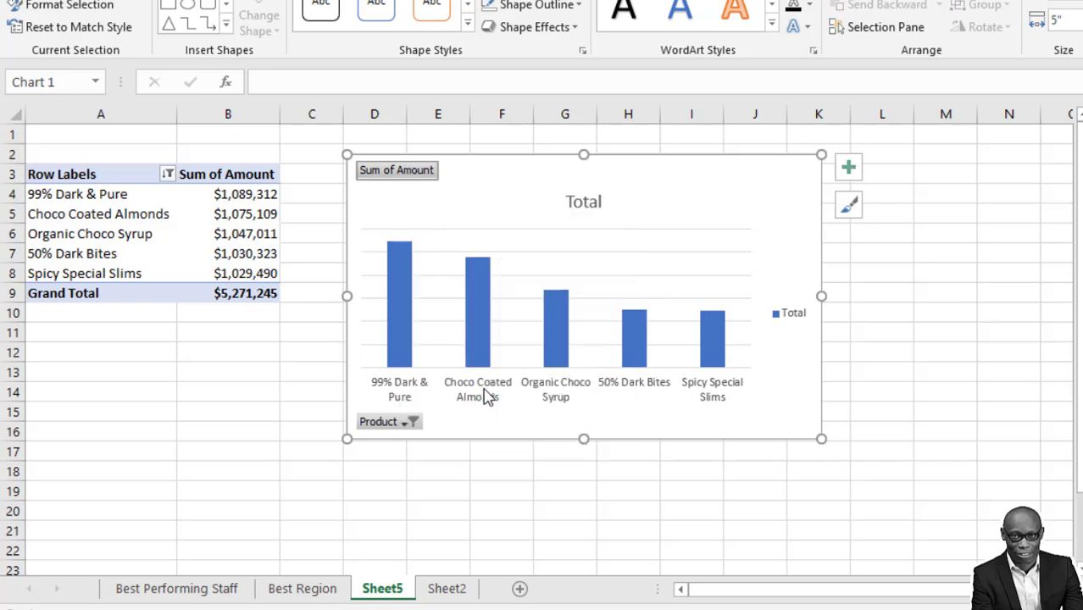
{"action": "left_click", "coordinate": [520, 220]}
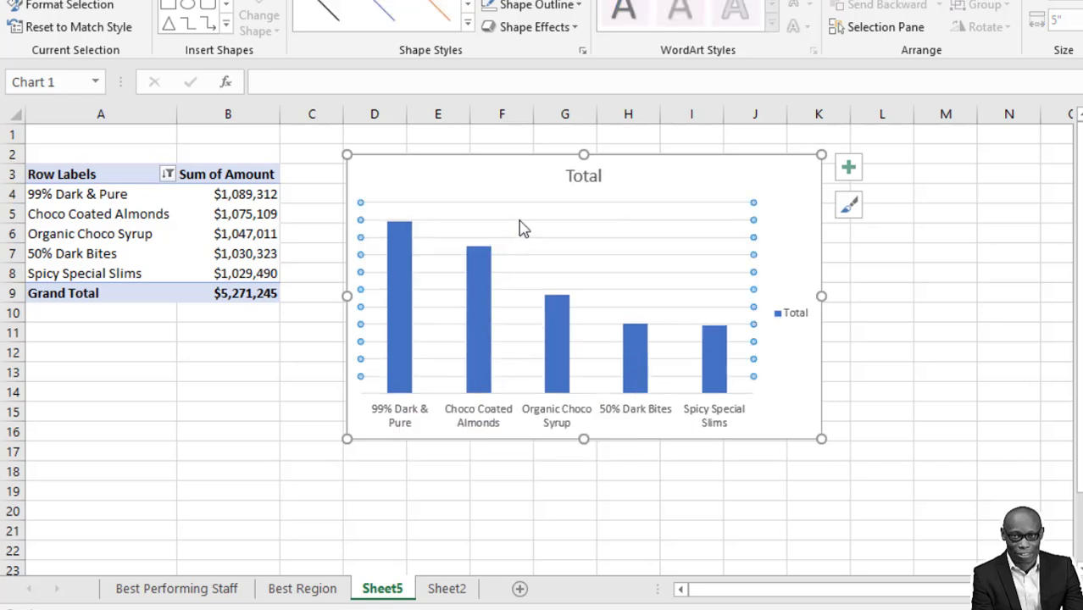
{"action": "key", "text": "Delete"}
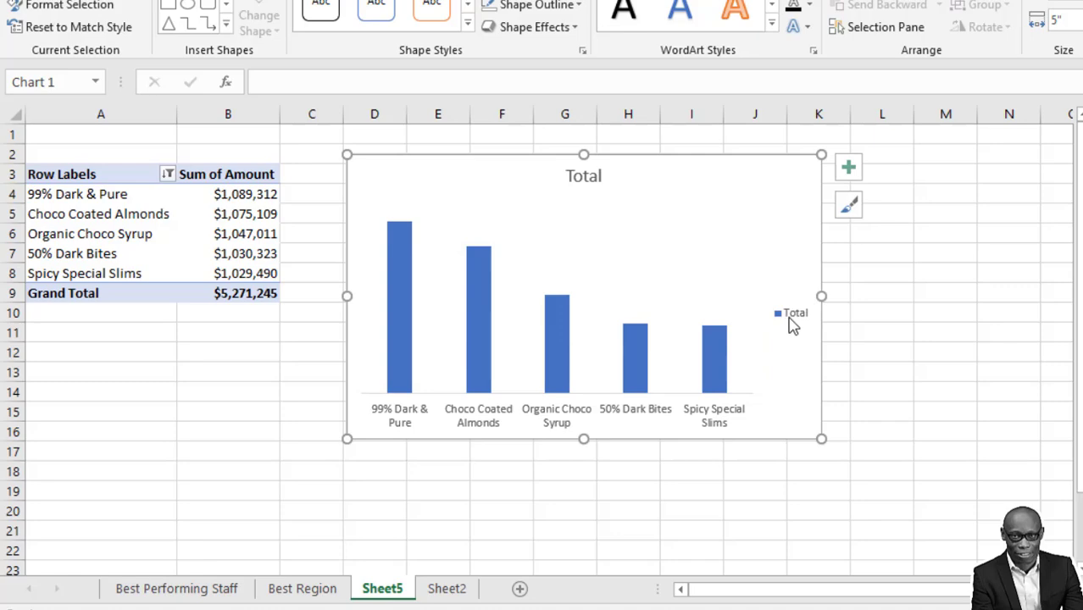
{"action": "left_click", "coordinate": [792, 326]}
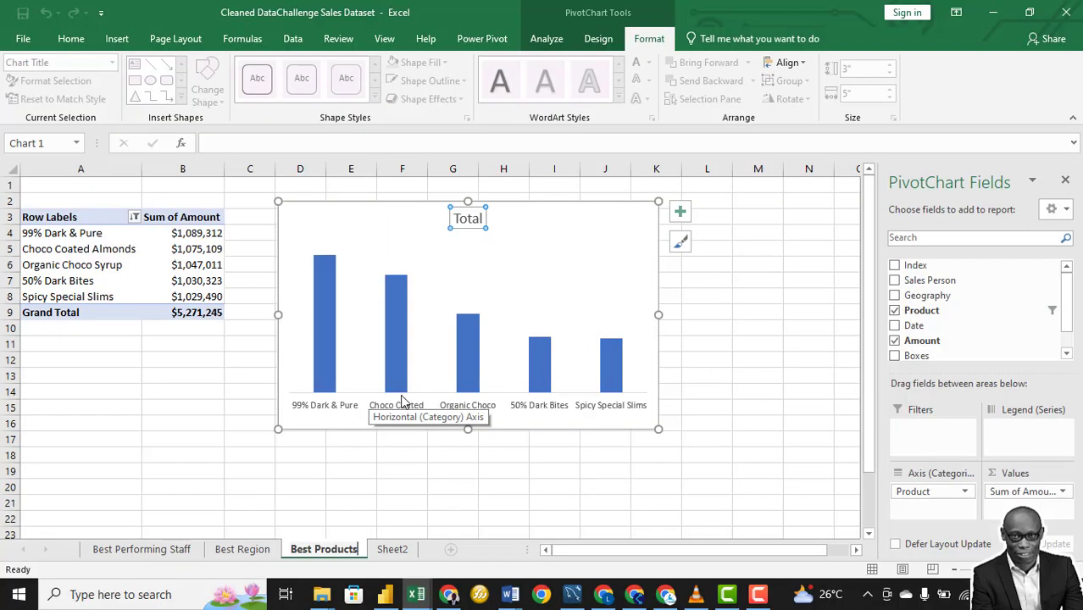
Name the sheet Best Products and title the chart "Best 5 Products per Amount".
{"action": "left_click", "coordinate": [479, 219]}
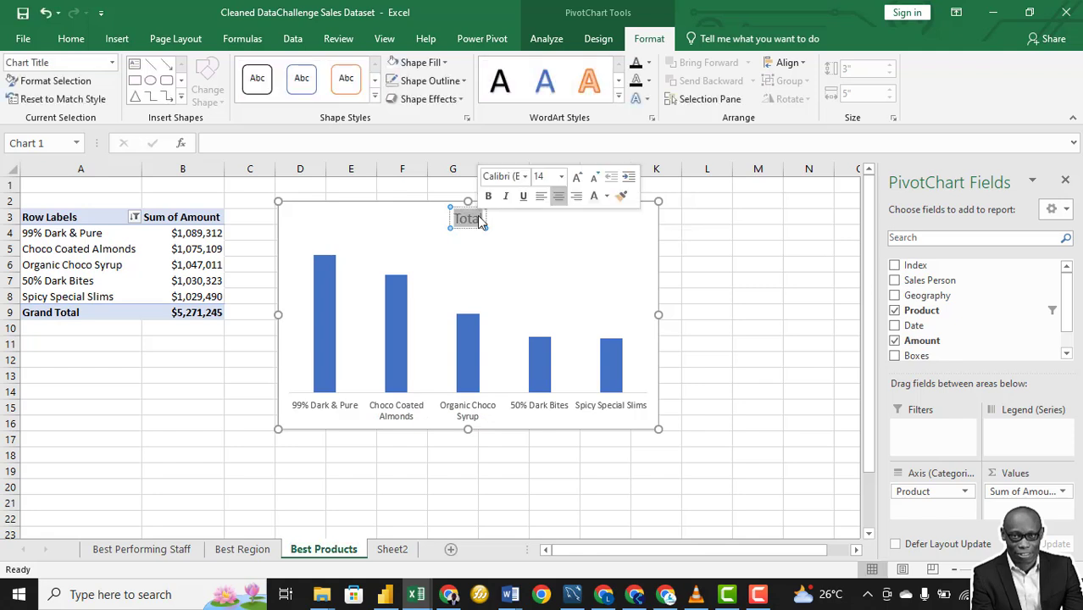
{"action": "double_click", "coordinate": [480, 219]}
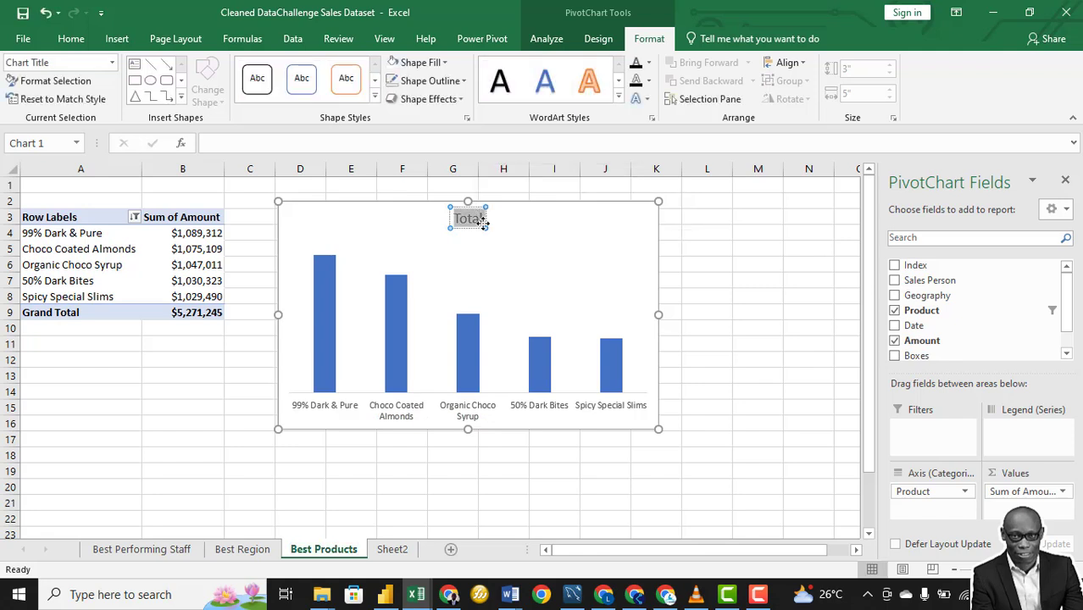
{"action": "type", "text": "Best"}
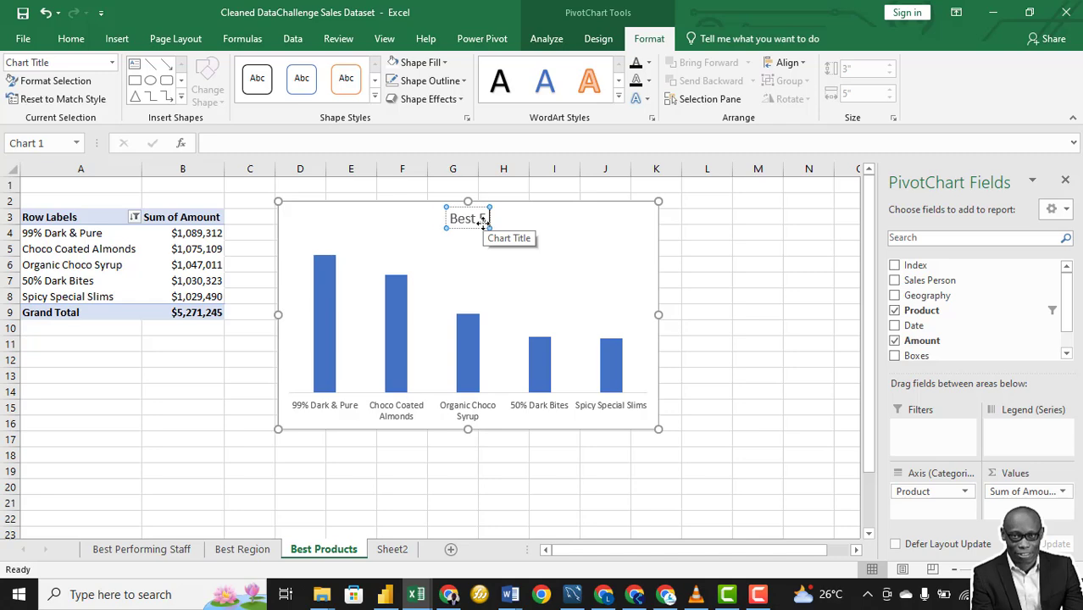
{"action": "type", "text": " 5 Products per Amount"}
Copy the whole product PivotTable and paste the duplicate below it at cell A19.
{"action": "left_click", "coordinate": [172, 273]}
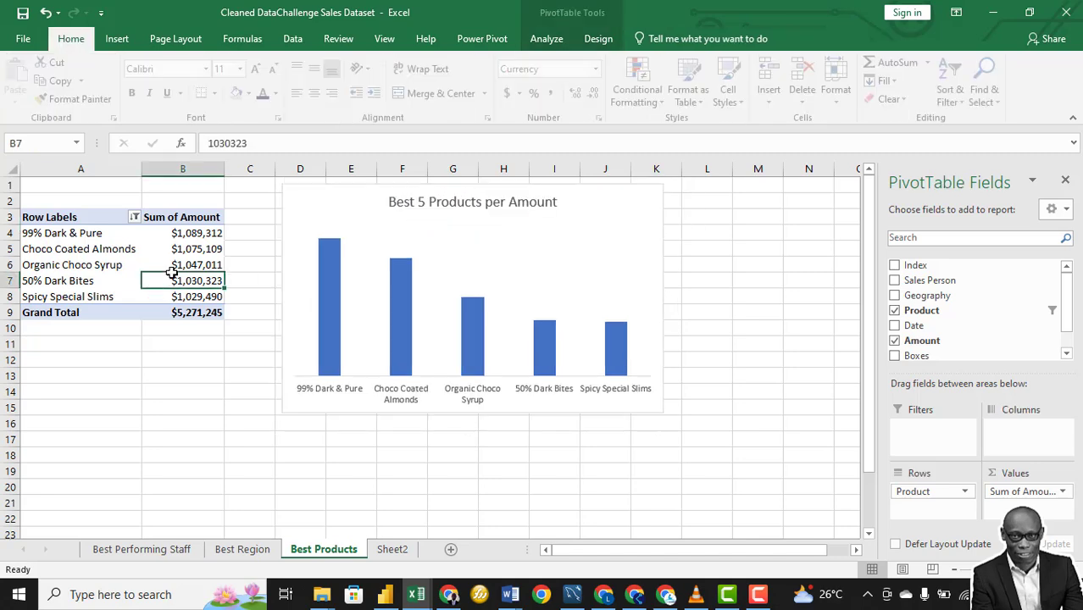
{"action": "key", "text": "ctrl+a"}
{"action": "key", "text": "ctrl+c"}
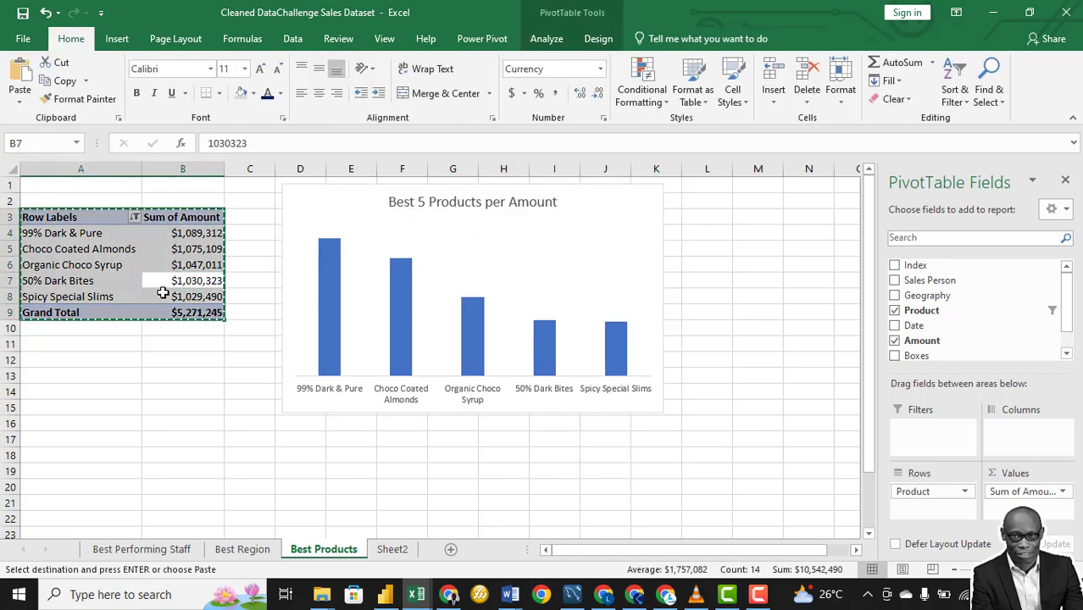
{"action": "left_click", "coordinate": [68, 477]}
{"action": "key", "text": "ctrl+v"}
Replace Amount with Boxes as the summarised value in the copied PivotTable.
{"action": "scroll", "coordinate": [133, 404], "scroll_direction": "down", "scroll_amount": 2}
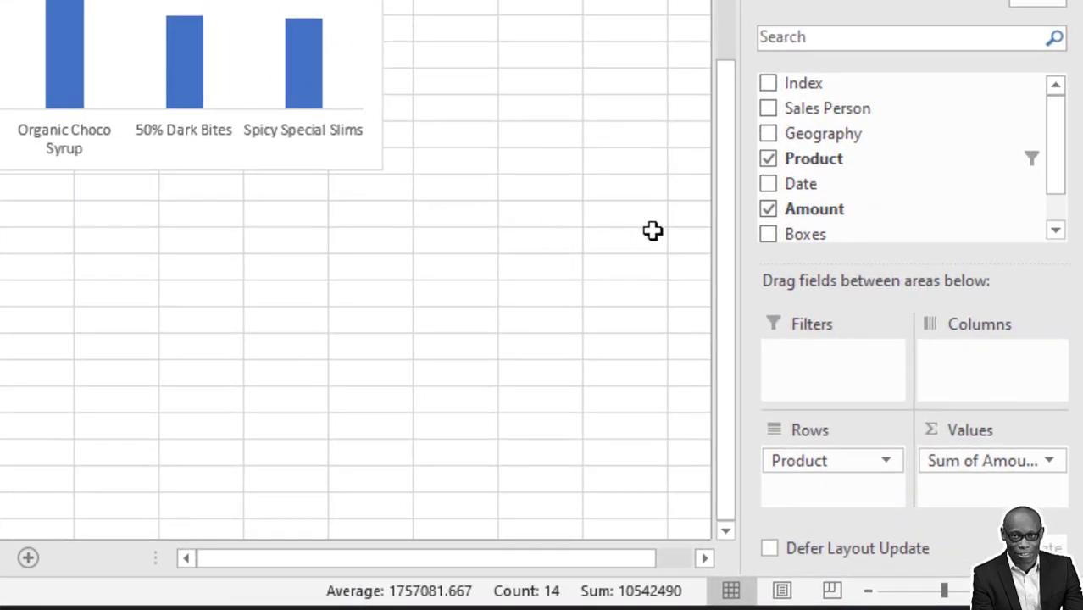
{"action": "left_click", "coordinate": [772, 231]}
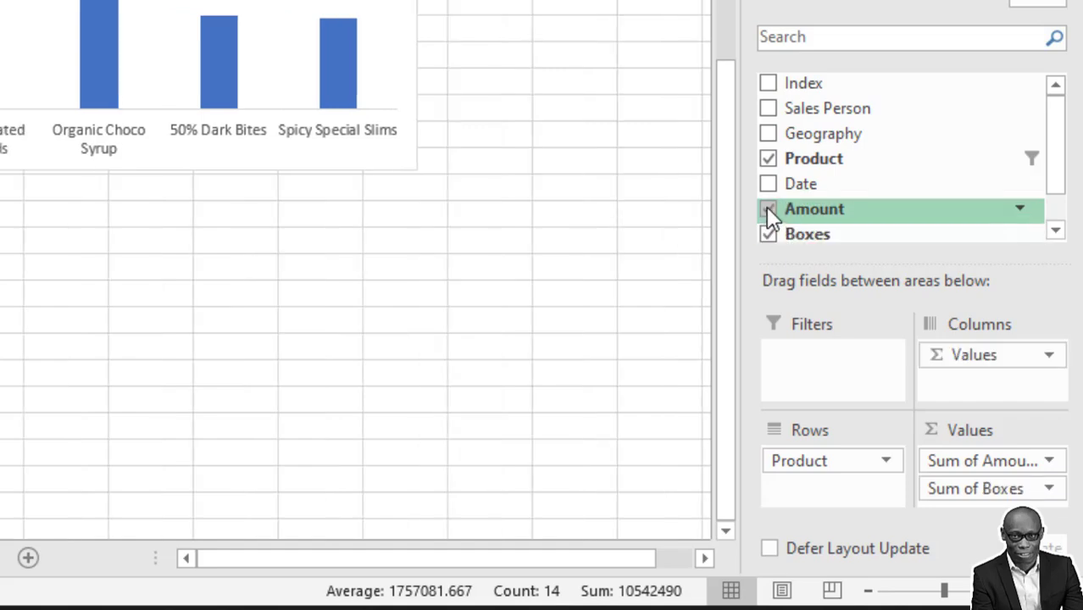
{"action": "left_click", "coordinate": [767, 209]}
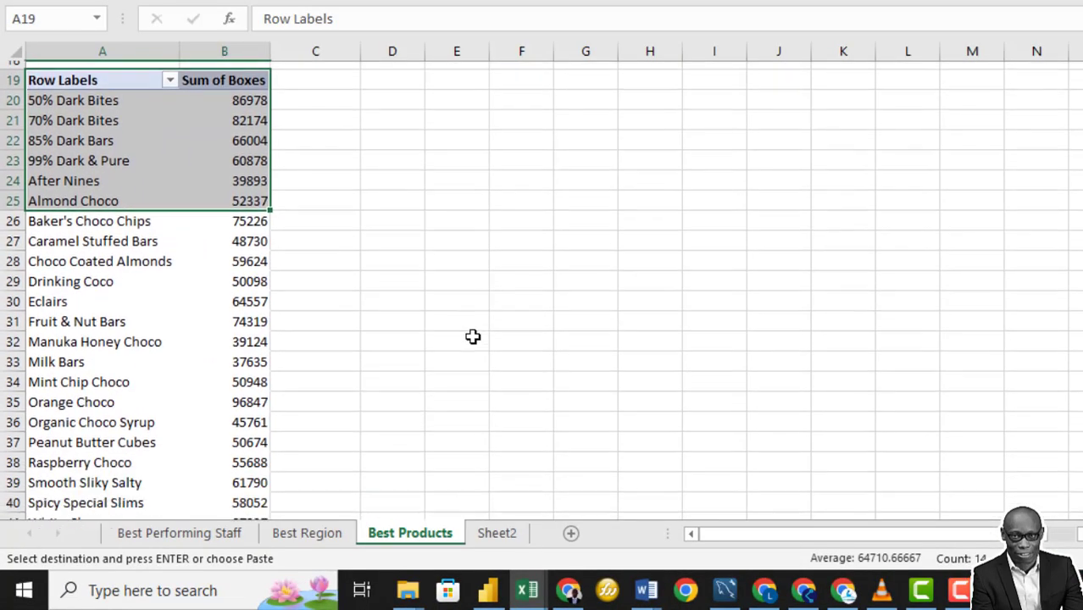
Sort the copied PivotTable by Sum of Boxes from largest to smallest.
{"action": "scroll", "coordinate": [252, 246], "scroll_direction": "down", "scroll_amount": 3}
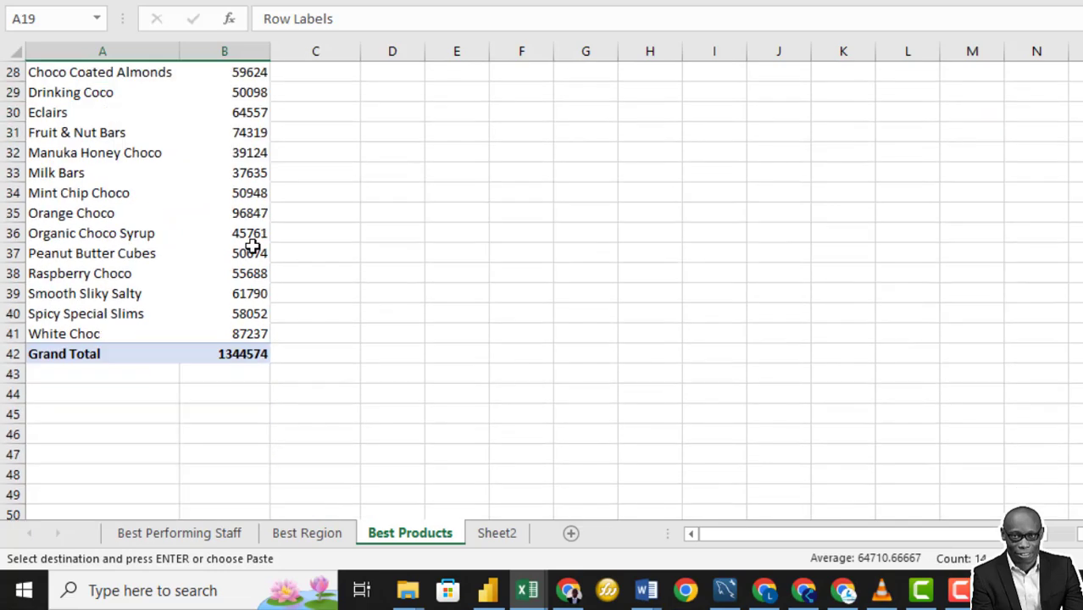
{"action": "scroll", "coordinate": [253, 245], "scroll_direction": "up", "scroll_amount": 5}
{"action": "left_click", "coordinate": [257, 296]}
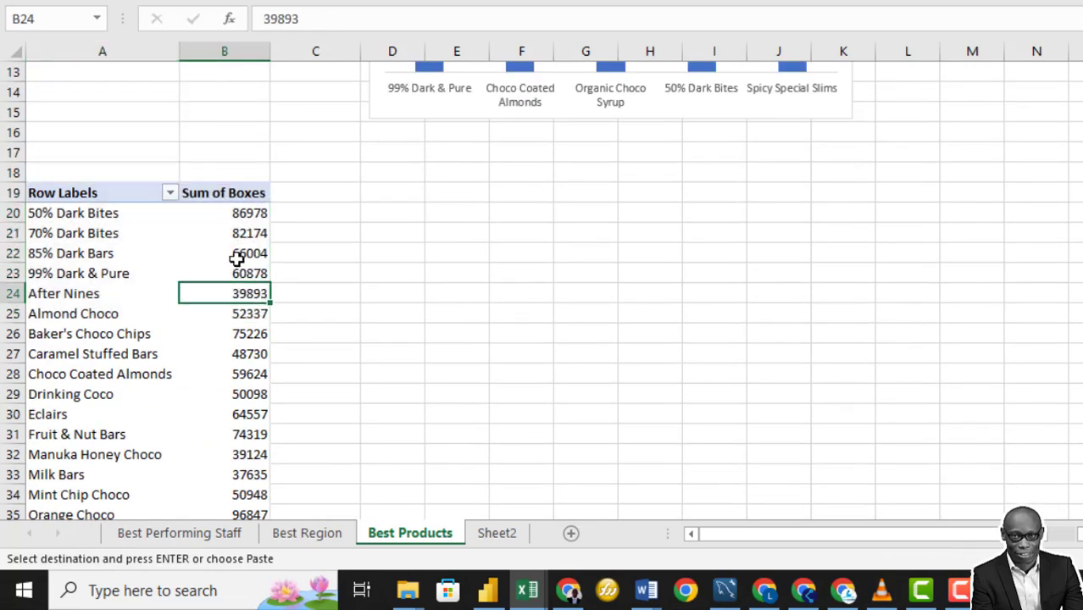
{"action": "right_click", "coordinate": [253, 253]}
{"action": "mouse_move", "coordinate": [346, 377]}
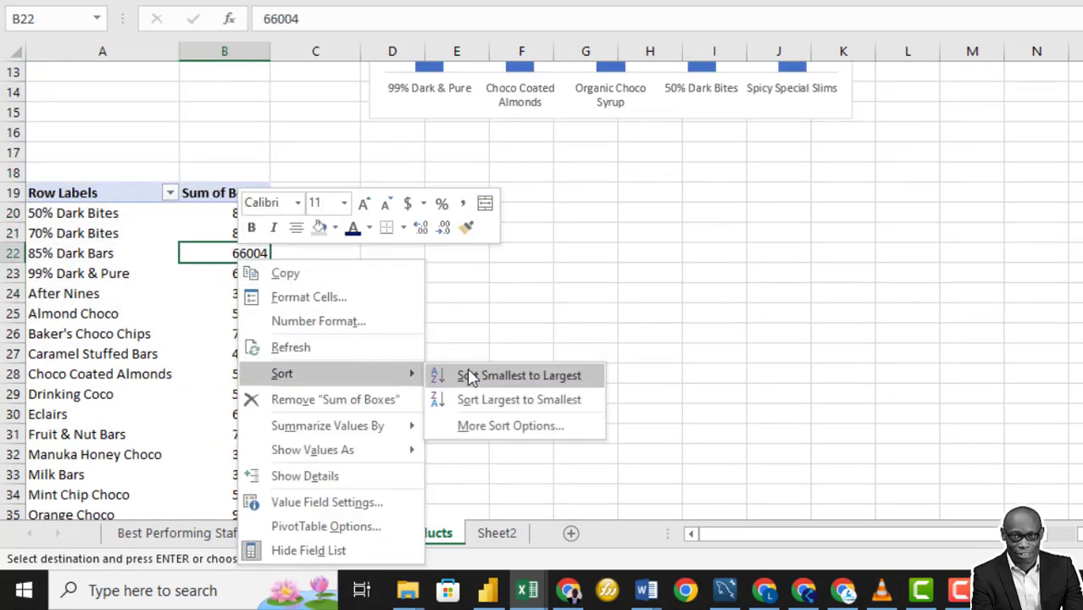
{"action": "left_click", "coordinate": [506, 400]}
Format the Sum of Boxes values as Number with a thousands separator and 0 decimal places.
{"action": "right_click", "coordinate": [244, 255]}
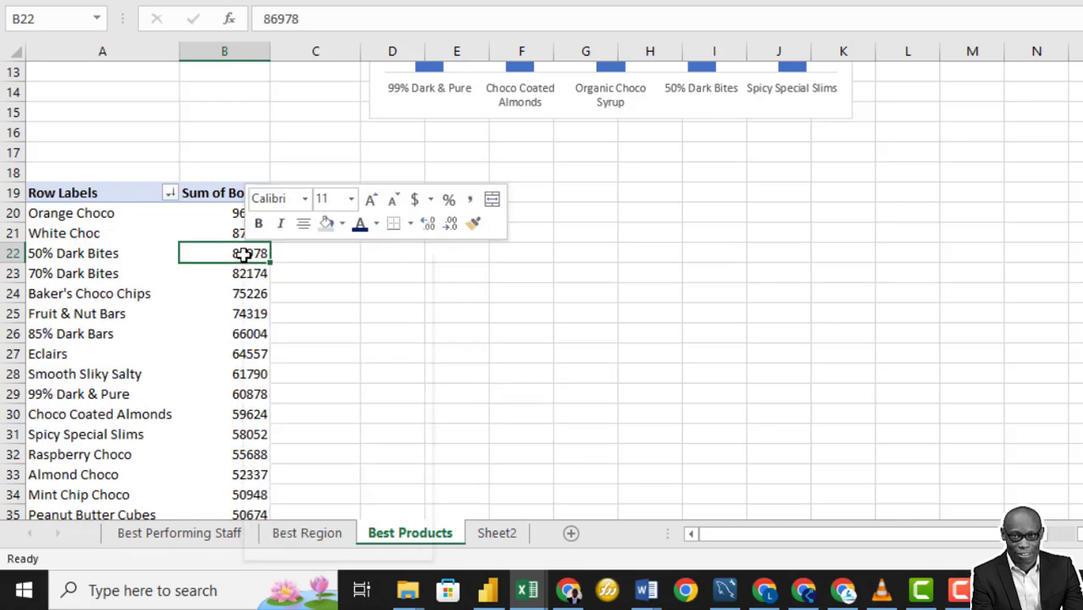
{"action": "left_click", "coordinate": [348, 316]}
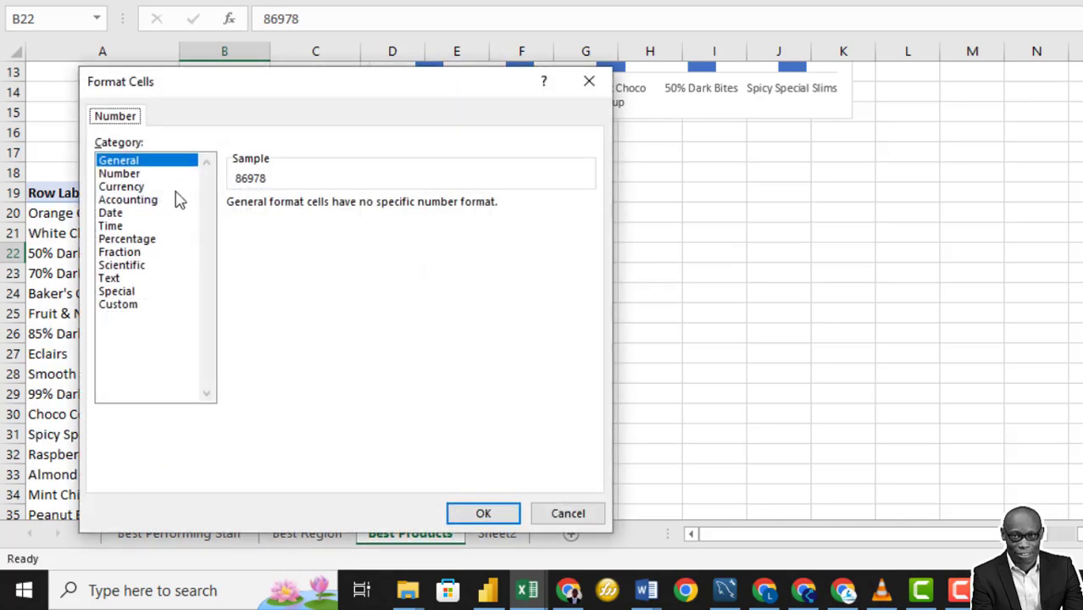
{"action": "left_click", "coordinate": [123, 175]}
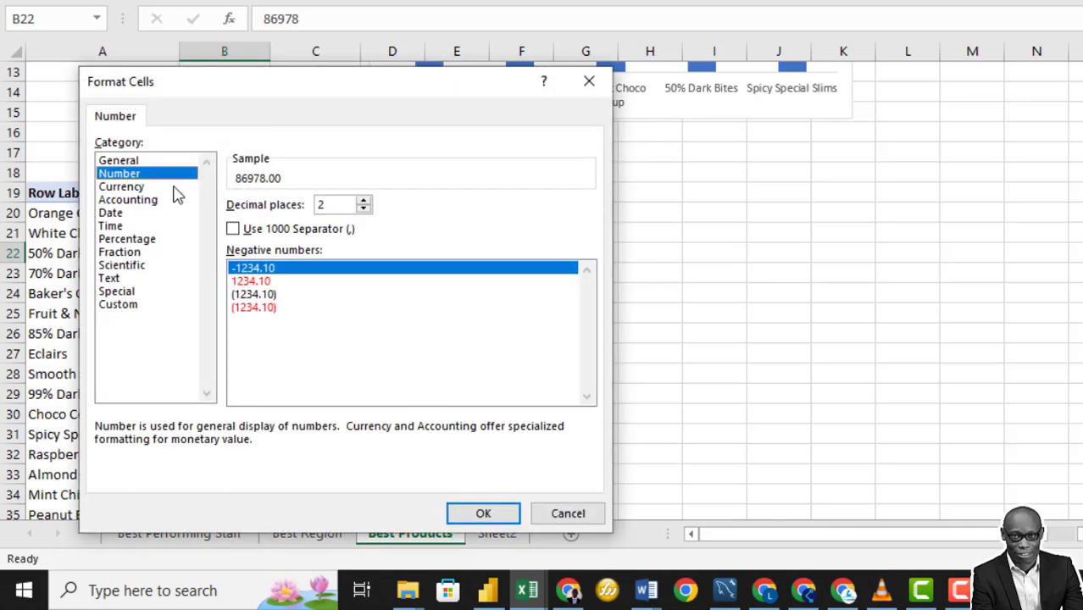
{"action": "left_click", "coordinate": [234, 230]}
{"action": "double_click", "coordinate": [362, 209]}
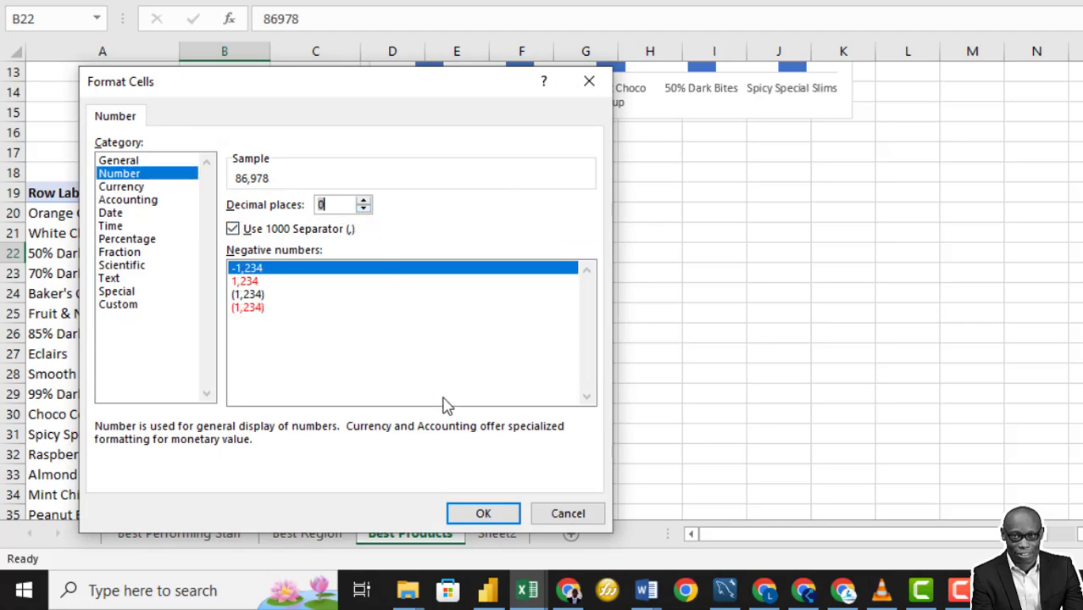
{"action": "left_click", "coordinate": [482, 514]}
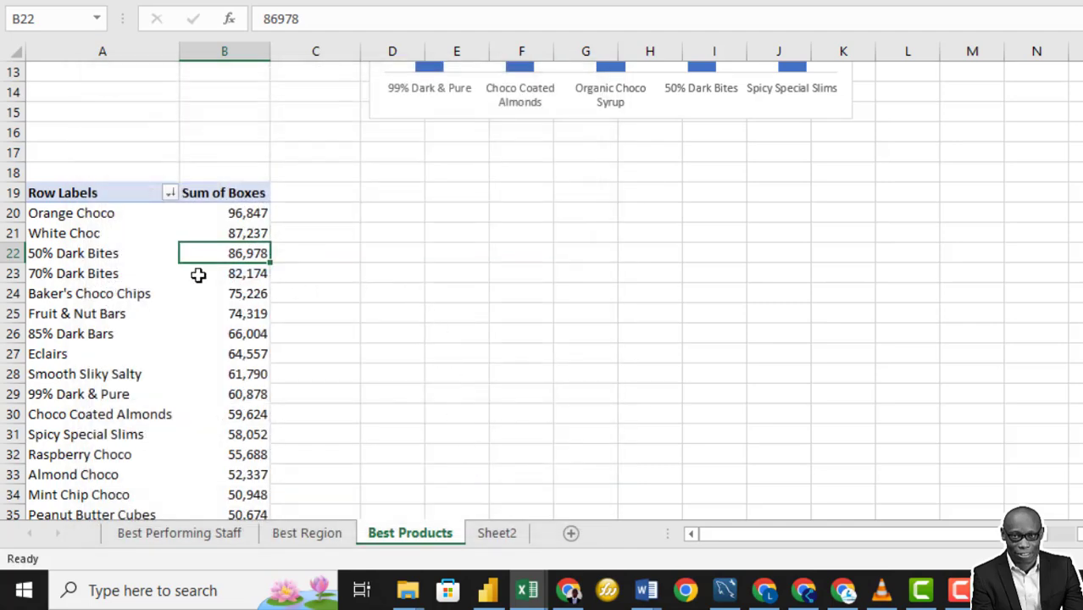
Filter the boxes PivotTable's products to the top 5 items by Sum of Boxes.
{"action": "left_click", "coordinate": [170, 194]}
{"action": "mouse_move", "coordinate": [413, 307]}
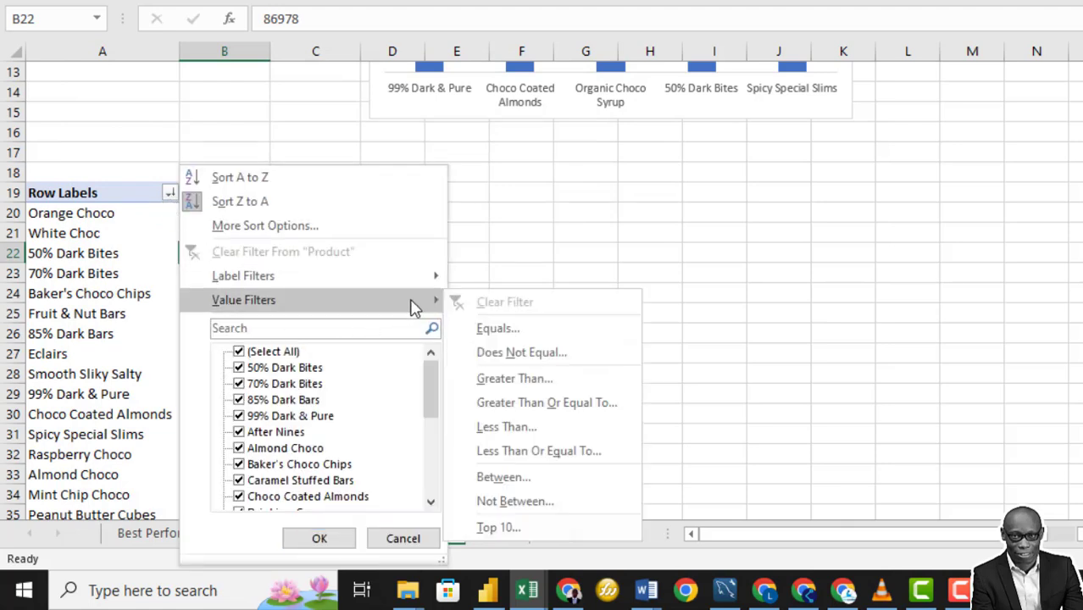
{"action": "left_click", "coordinate": [547, 528]}
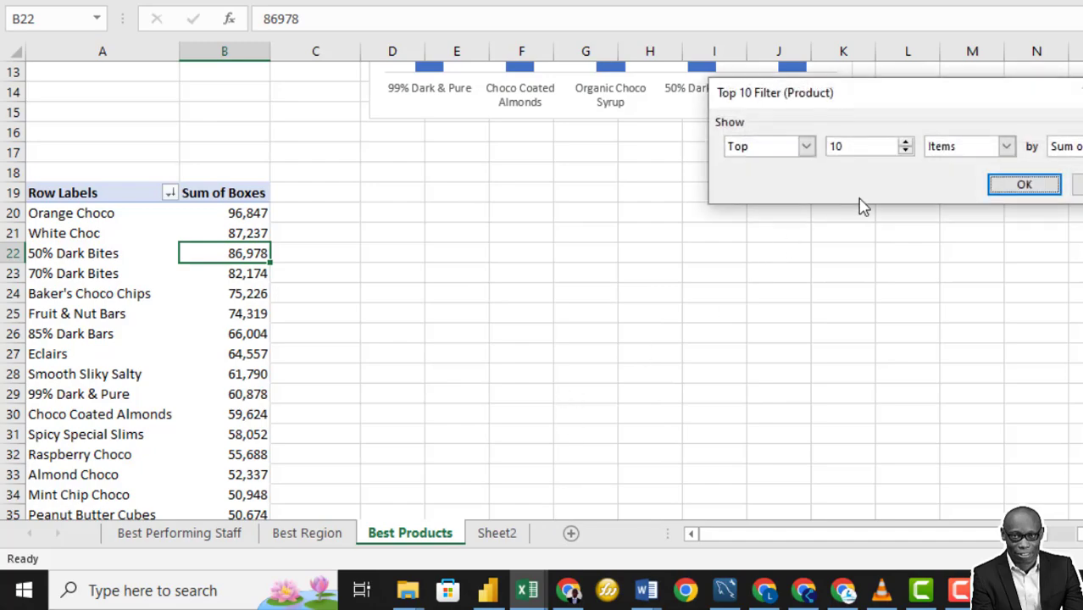
{"action": "left_click", "coordinate": [905, 150]}
{"action": "left_click", "coordinate": [905, 150]}
{"action": "left_click", "coordinate": [905, 150]}
{"action": "left_click", "coordinate": [906, 151]}
{"action": "left_click", "coordinate": [906, 150]}
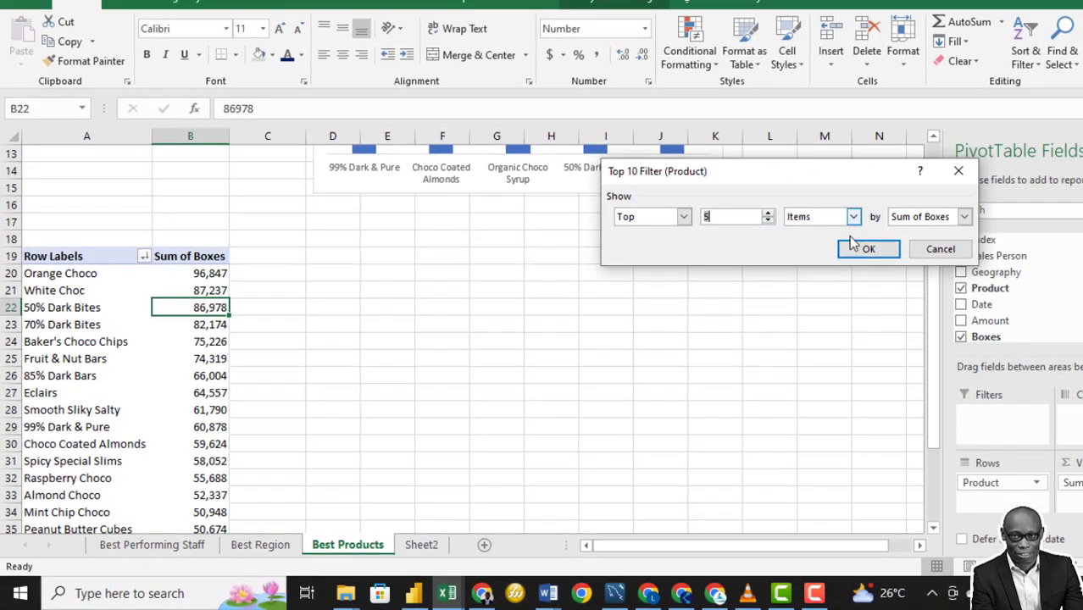
{"action": "left_click", "coordinate": [867, 251]}
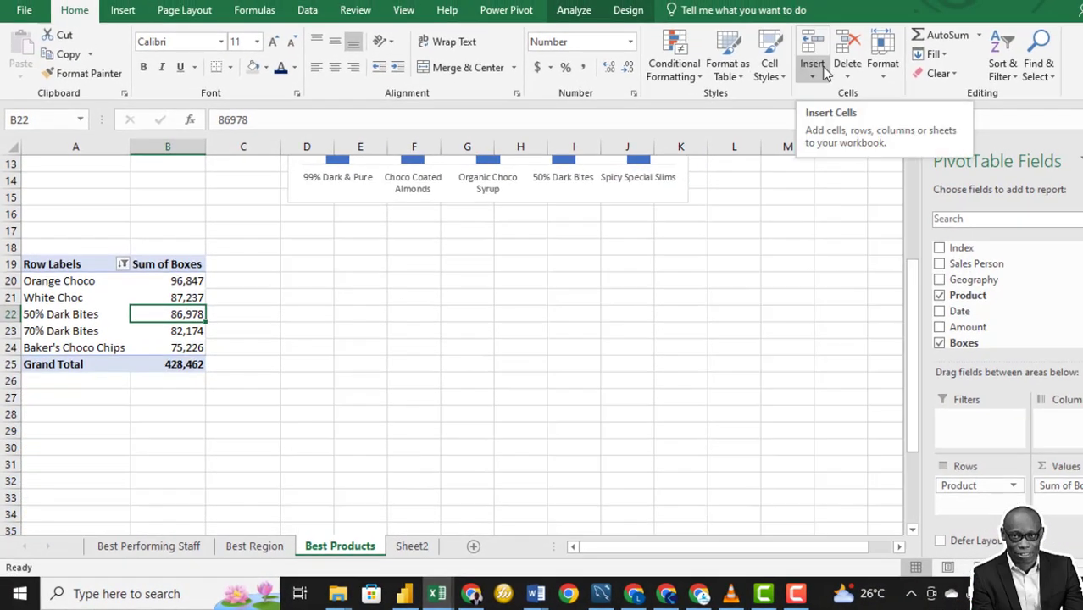
Insert a clustered column PivotChart for the boxes PivotTable and align it beneath the amount chart.
{"action": "left_click", "coordinate": [574, 10]}
{"action": "left_click", "coordinate": [876, 62]}
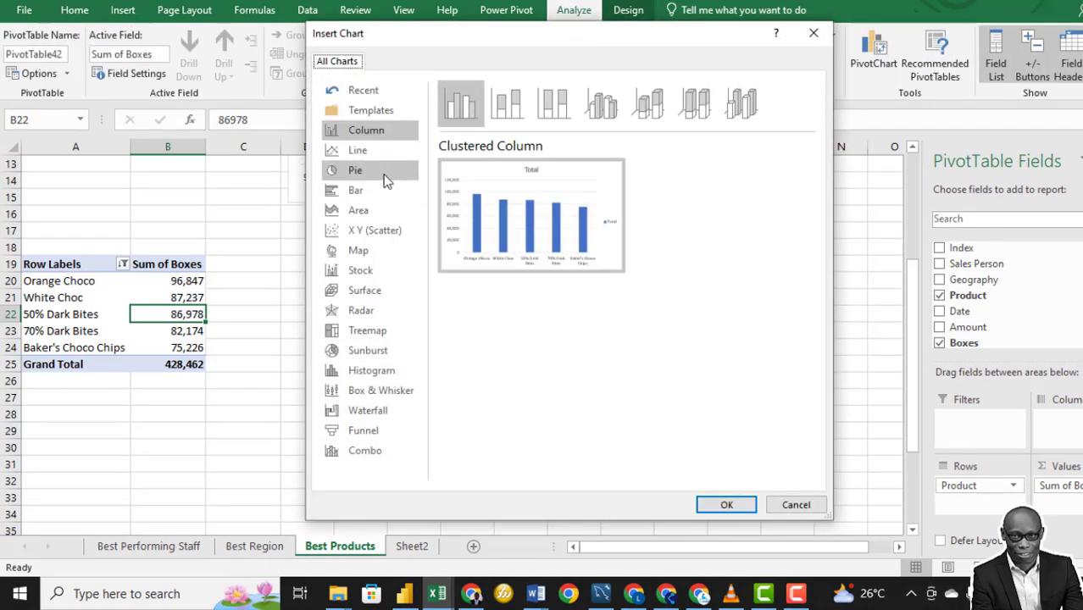
{"action": "left_click", "coordinate": [361, 172]}
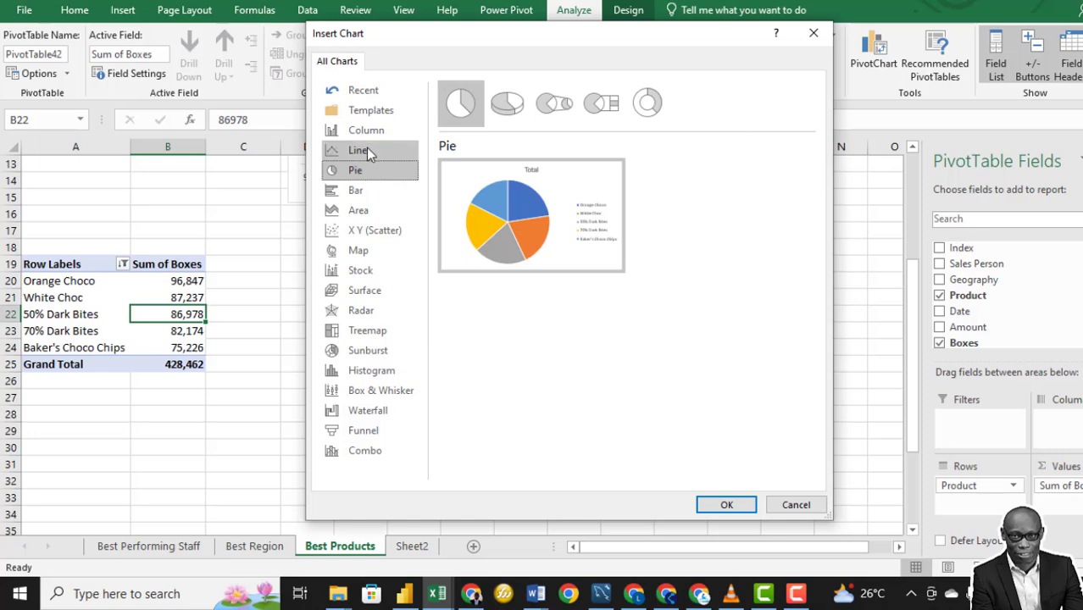
{"action": "left_click", "coordinate": [370, 134]}
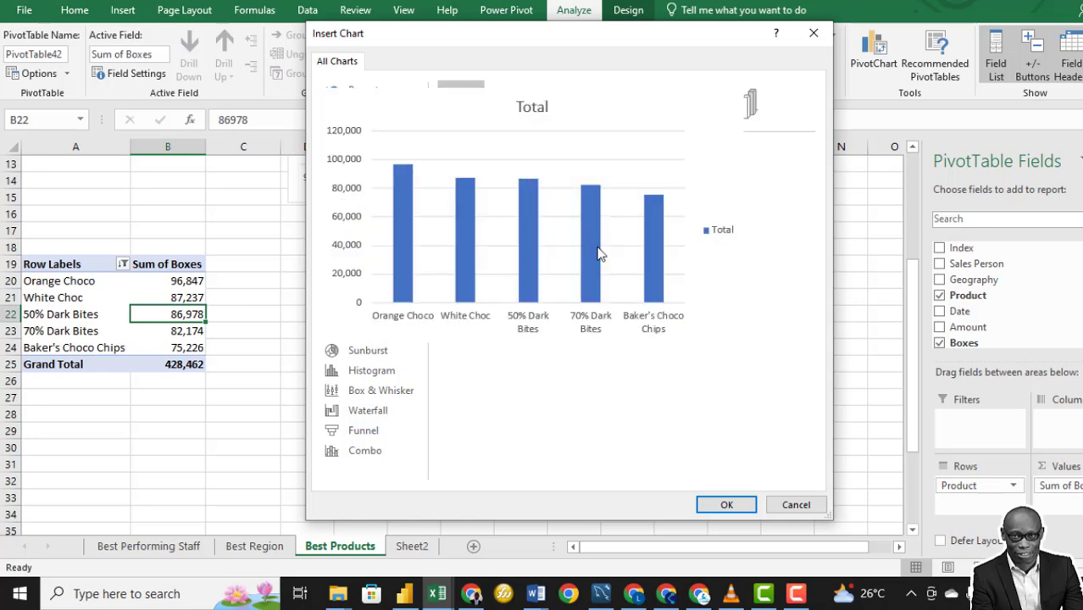
{"action": "left_click", "coordinate": [727, 504]}
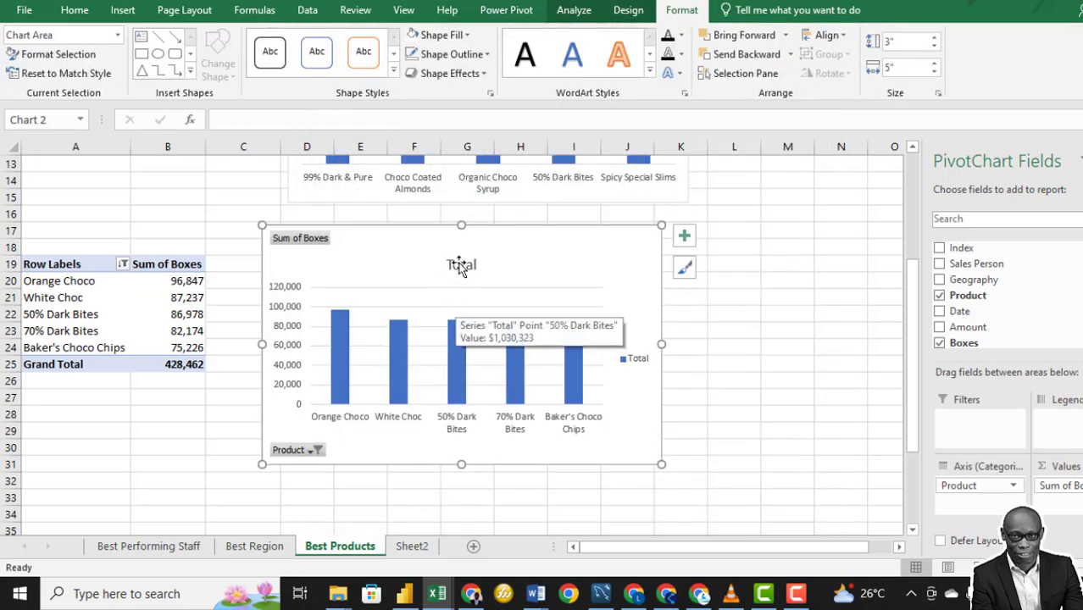
{"action": "left_click_drag", "start_coordinate": [524, 255], "coordinate": [551, 255]}
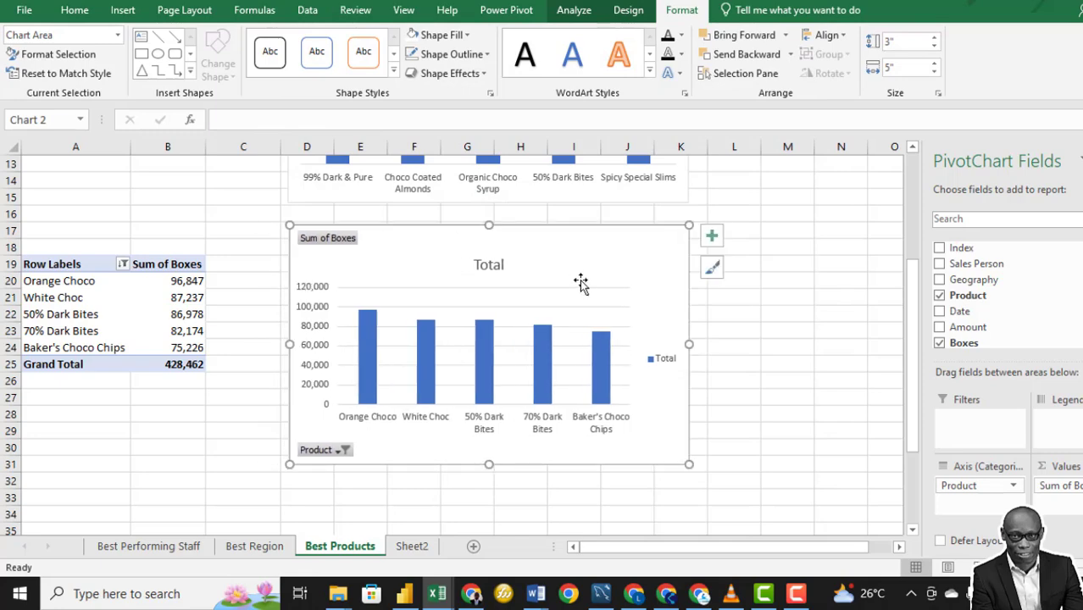
Hide all field buttons on the boxes chart and remove its vertical axis, gridlines and legend.
{"action": "right_click", "coordinate": [339, 242]}
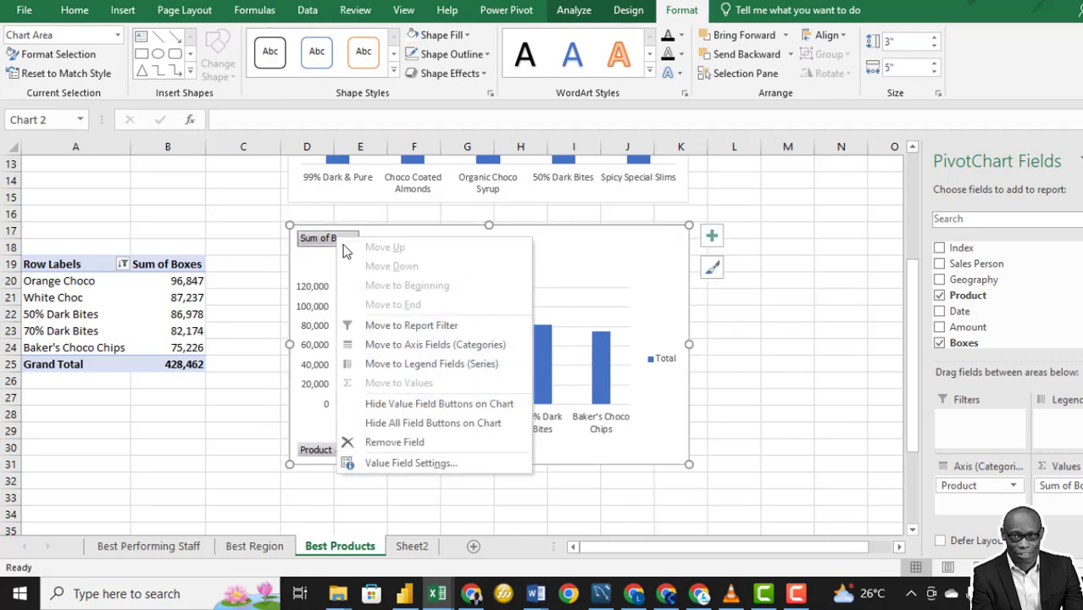
{"action": "left_click", "coordinate": [417, 425]}
{"action": "left_click", "coordinate": [315, 299]}
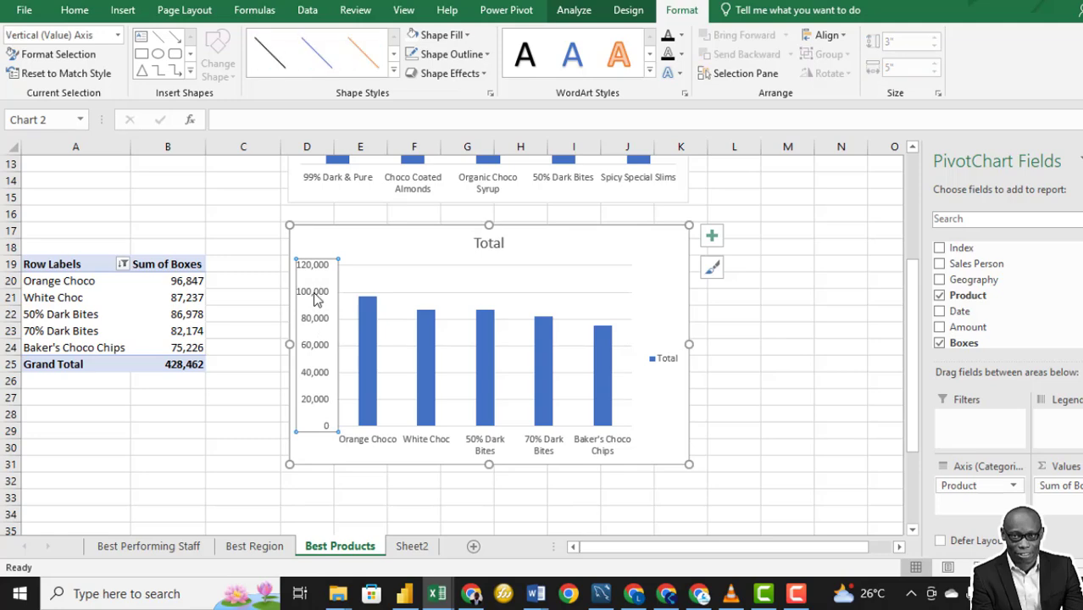
{"action": "key", "text": "Escape"}
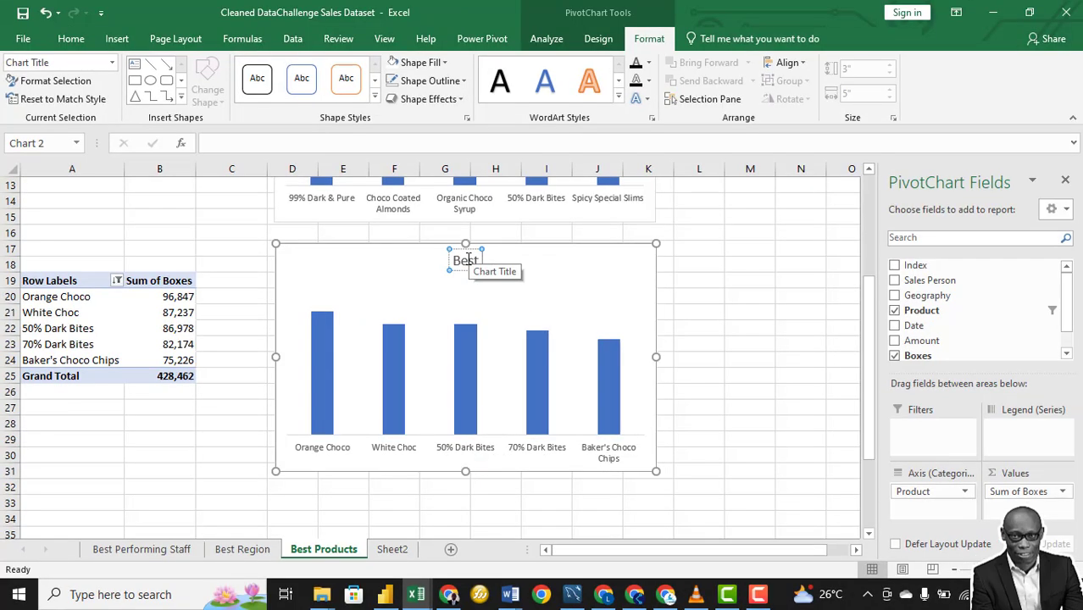
Title the boxes chart "Best Product with respect to qty sold".
{"action": "type", "text": "Froduct with"}
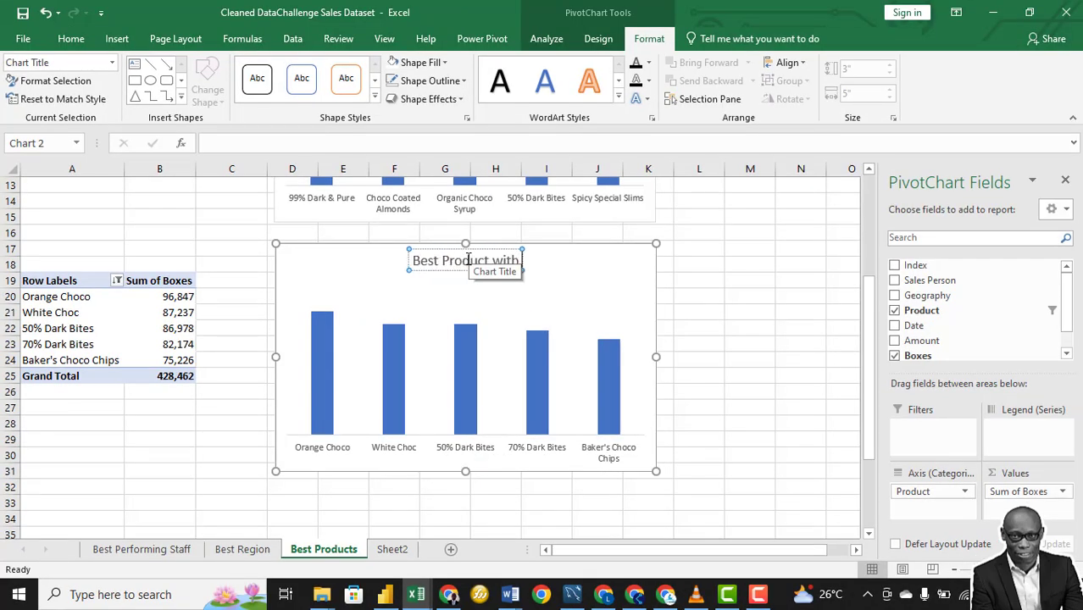
{"action": "type", "text": " respect to"}
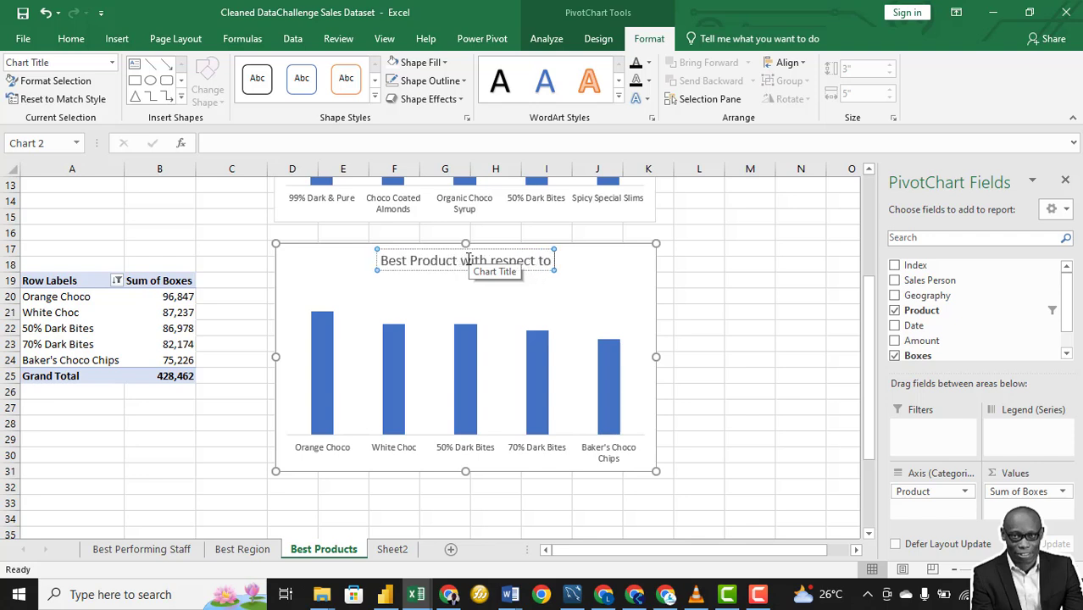
{"action": "type", "text": " QTY"}
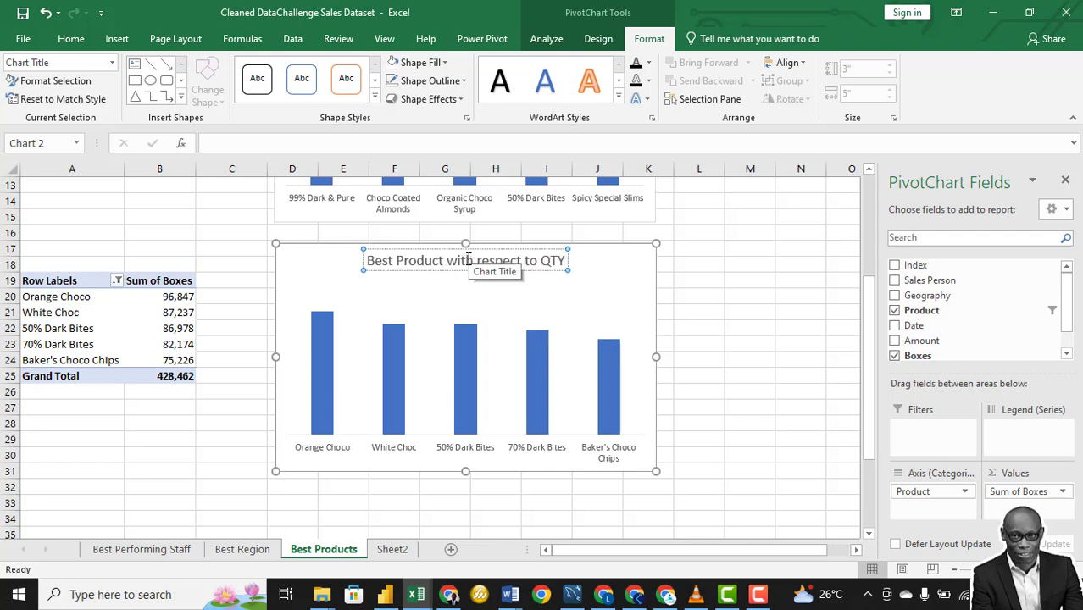
{"action": "key", "text": "BackSpace"}
{"action": "key", "text": "BackSpace"}
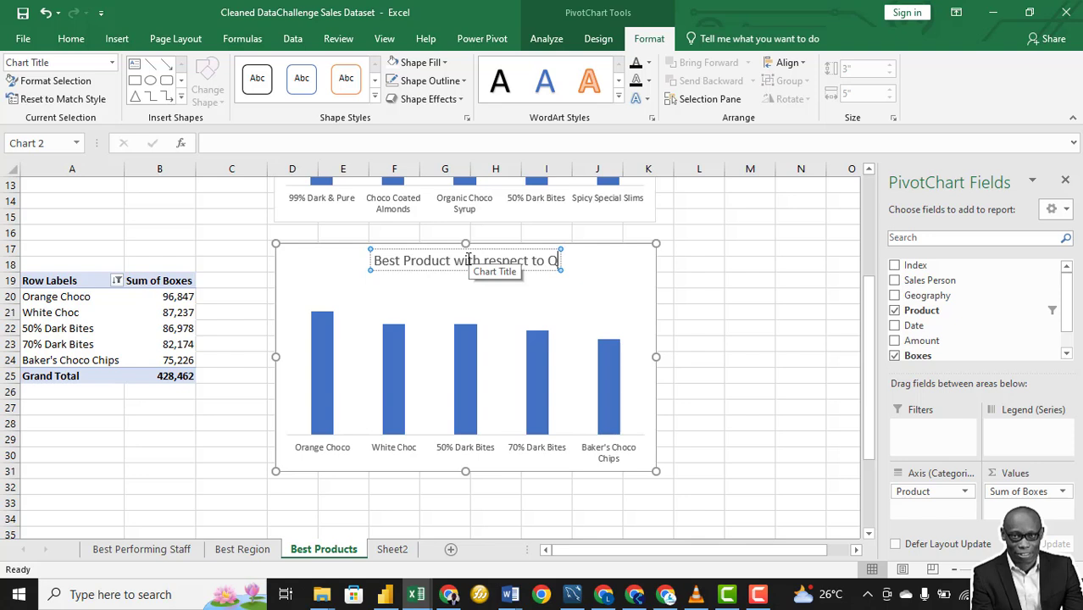
{"action": "key", "text": "BackSpace"}
{"action": "type", "text": "qty"}
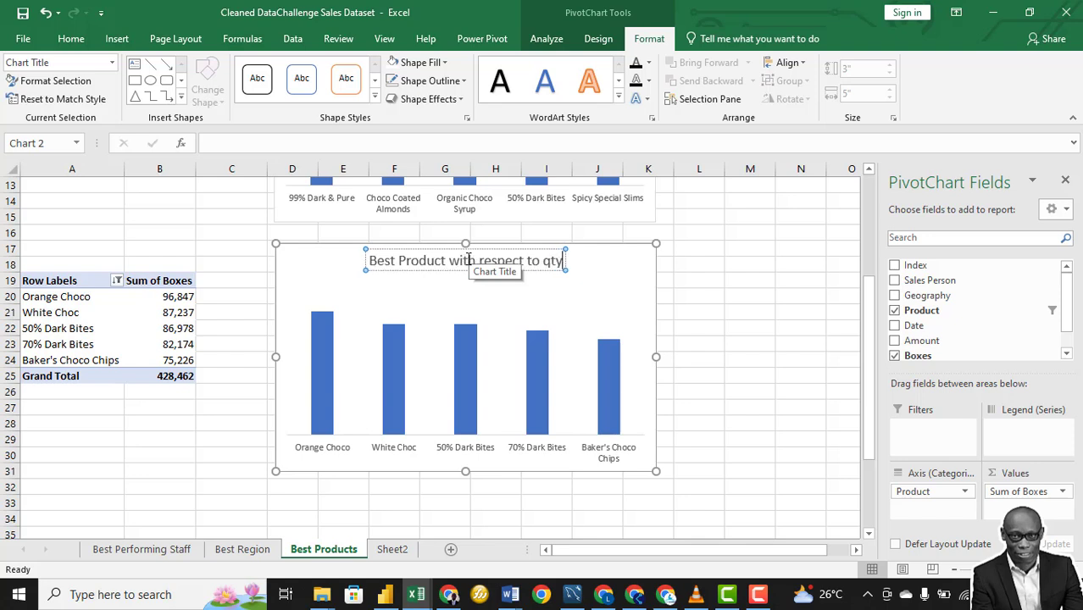
{"action": "type", "text": " sold"}
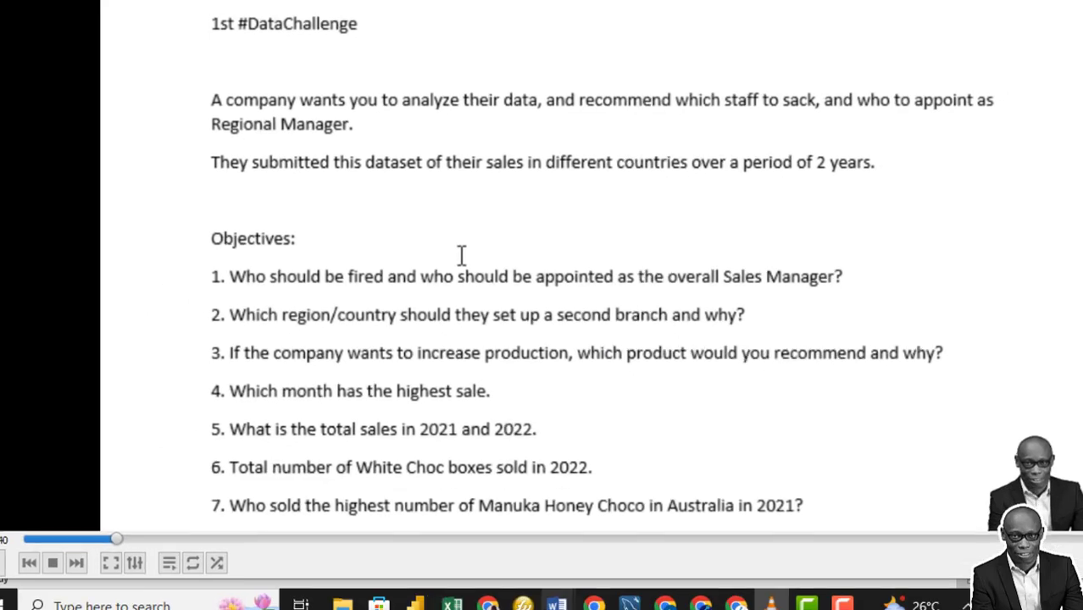
Return to the Cleaned DataChallenge workbook in Excel and create a PivotTable from Sheet2's Table_1 on a new worksheet.
{"action": "mouse_move", "coordinate": [470, 593]}
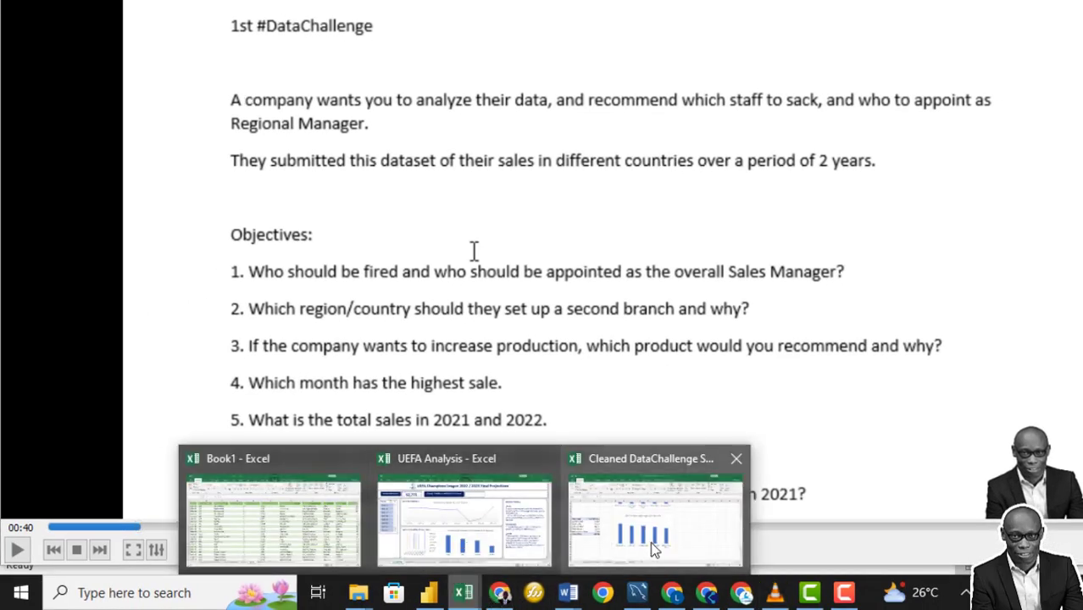
{"action": "left_click", "coordinate": [652, 547]}
{"action": "left_click", "coordinate": [437, 543]}
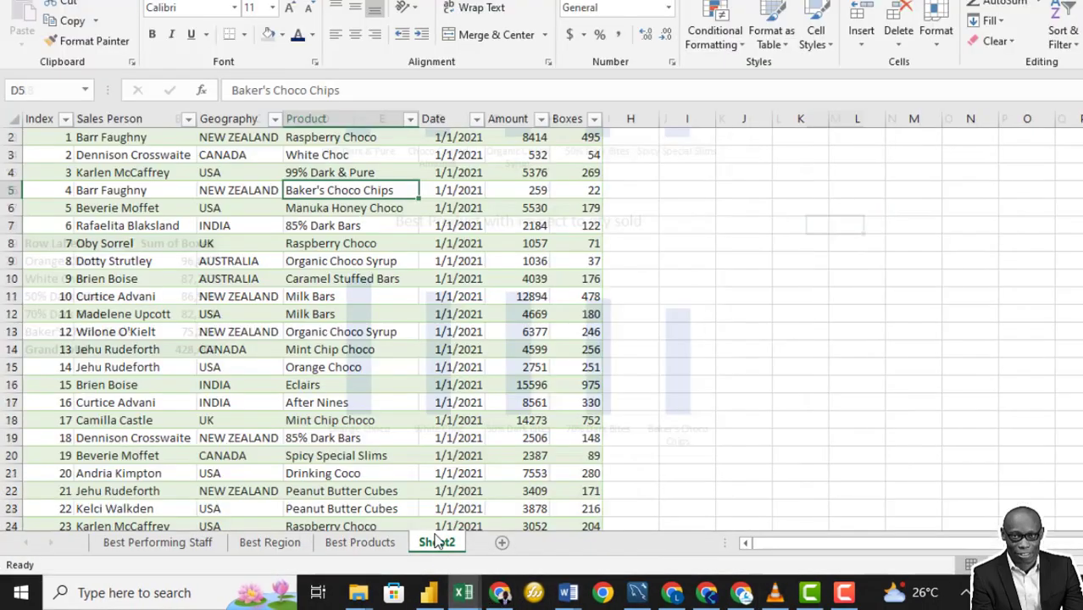
{"action": "scroll", "coordinate": [421, 231], "scroll_direction": "up", "scroll_amount": 1}
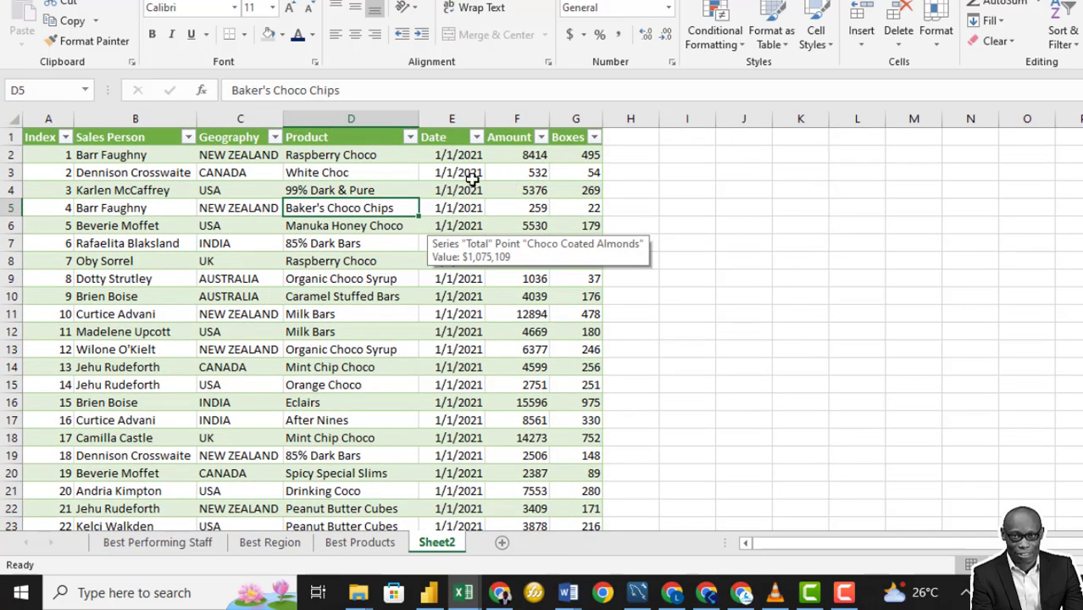
{"action": "key", "text": "alt+n"}
{"action": "key", "text": "v"}
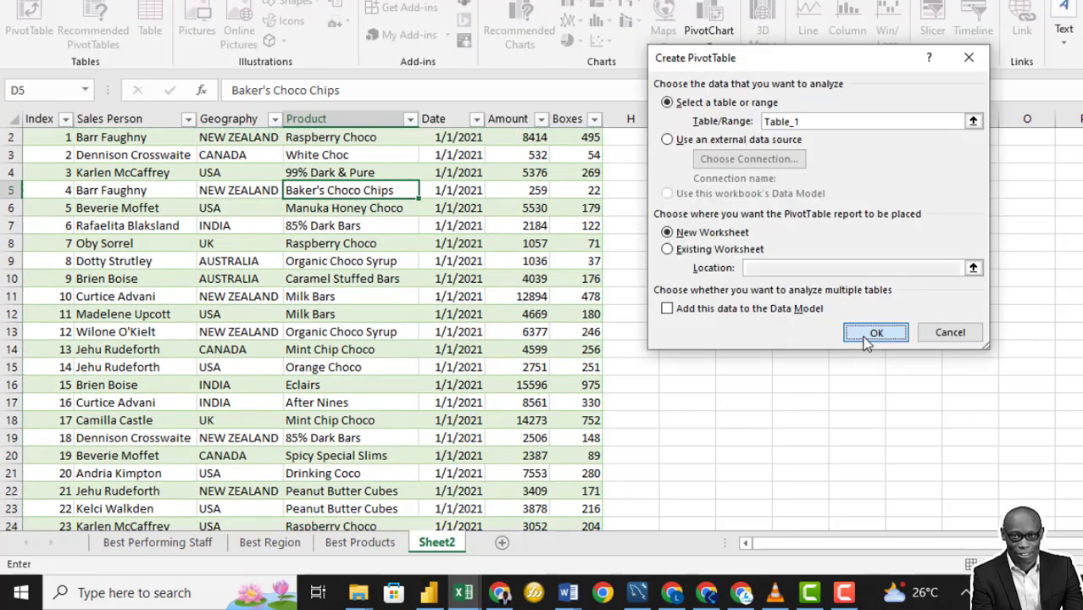
{"action": "left_click", "coordinate": [878, 331]}
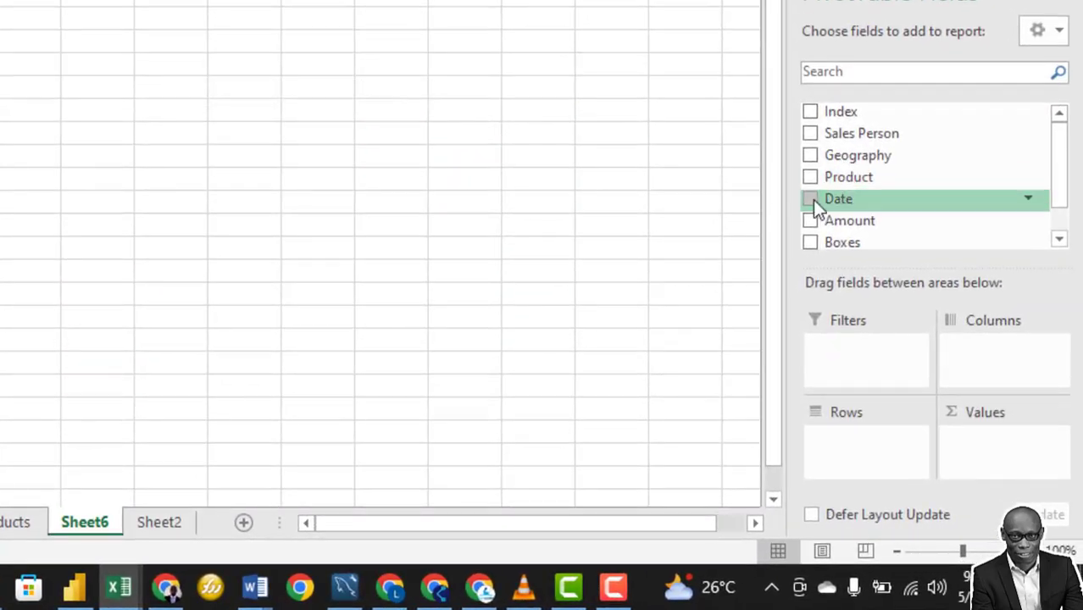
Summarise Amount by Date in the new PivotTable and sort Sum of Amount from largest to smallest.
{"action": "left_click", "coordinate": [811, 199]}
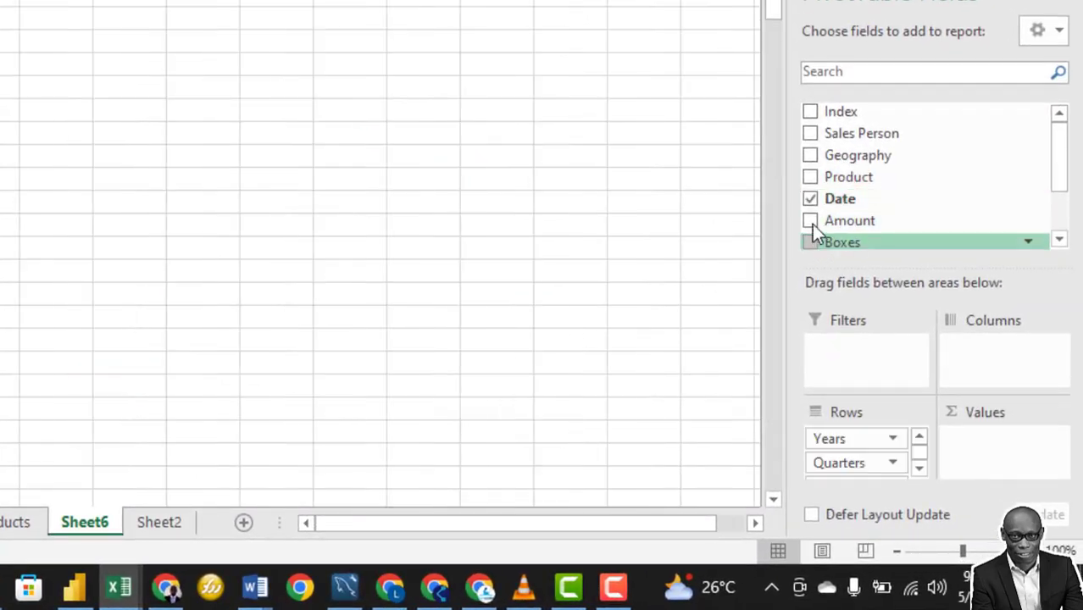
{"action": "left_click", "coordinate": [812, 221]}
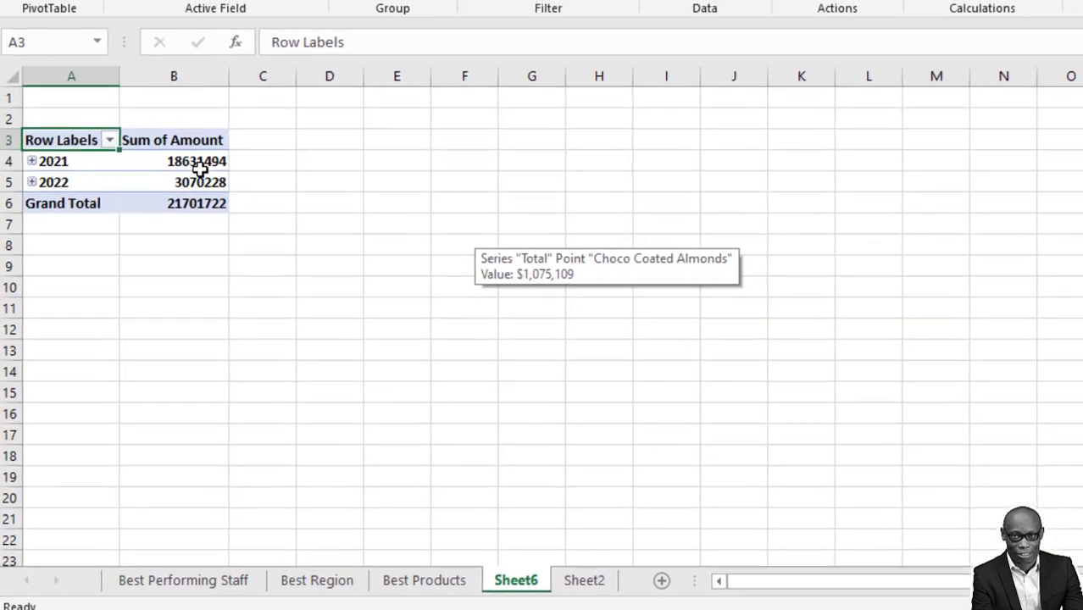
{"action": "right_click", "coordinate": [195, 161]}
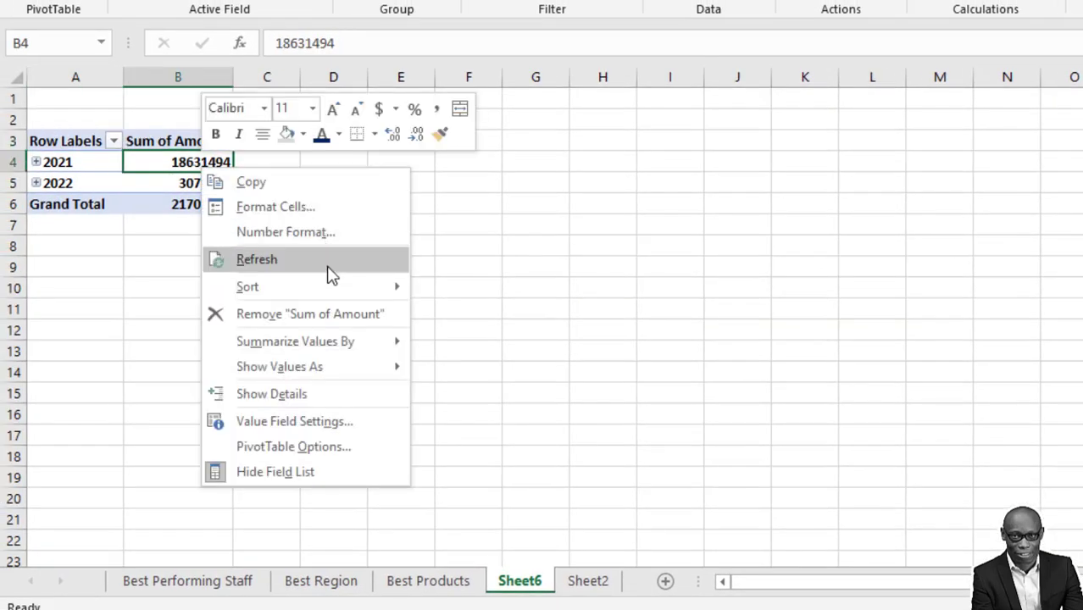
{"action": "mouse_move", "coordinate": [343, 289]}
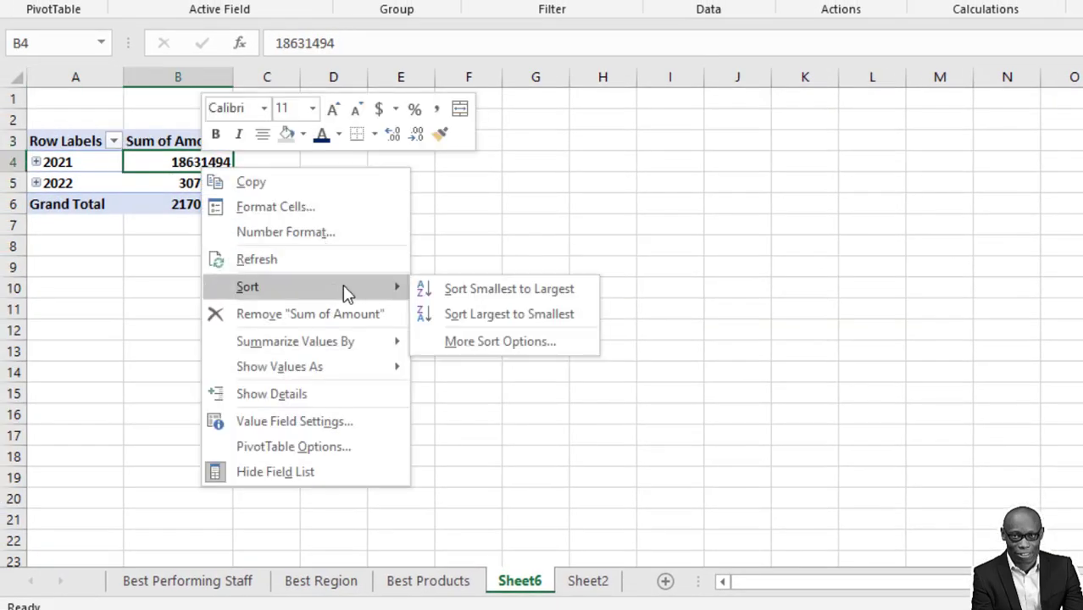
{"action": "left_click", "coordinate": [522, 315]}
Format the Sum of Amount values as Currency with the $ symbol and 0 decimal places.
{"action": "right_click", "coordinate": [188, 156]}
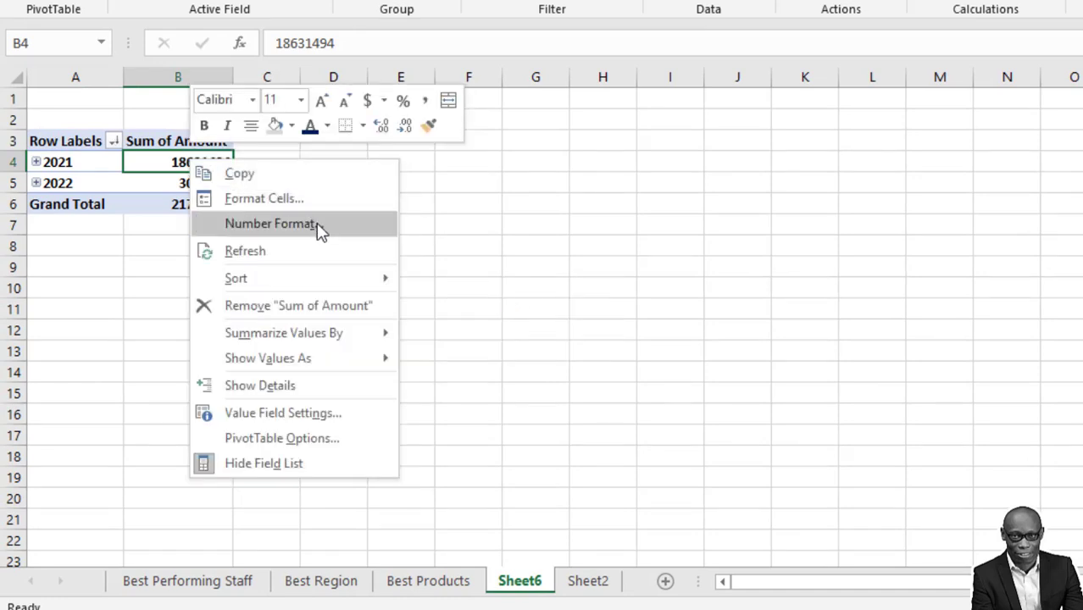
{"action": "left_click", "coordinate": [321, 224]}
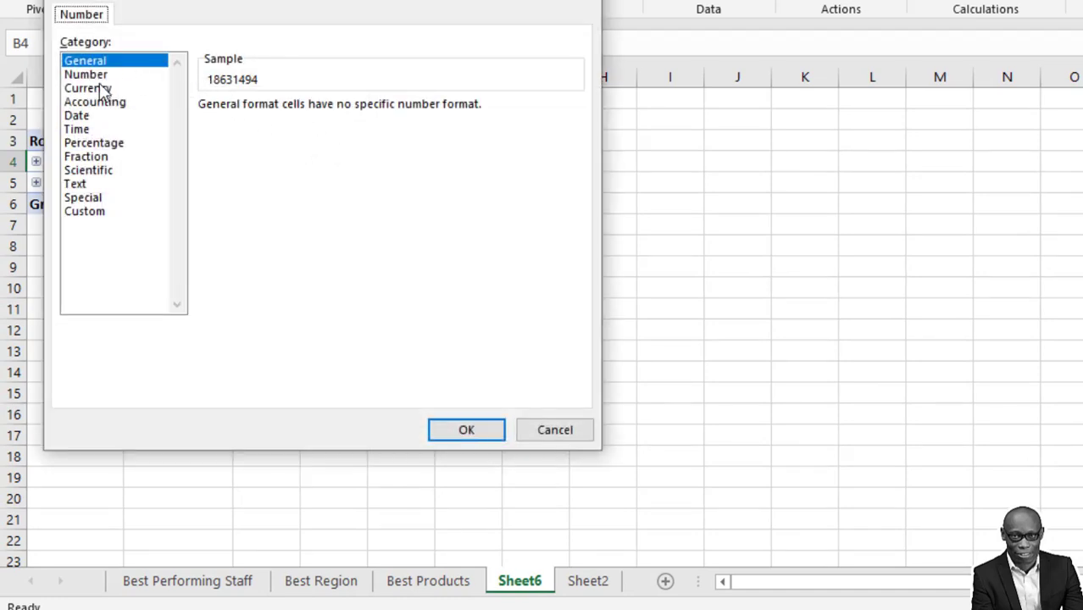
{"action": "left_click", "coordinate": [88, 88]}
{"action": "left_click", "coordinate": [339, 112]}
{"action": "left_click", "coordinate": [339, 112]}
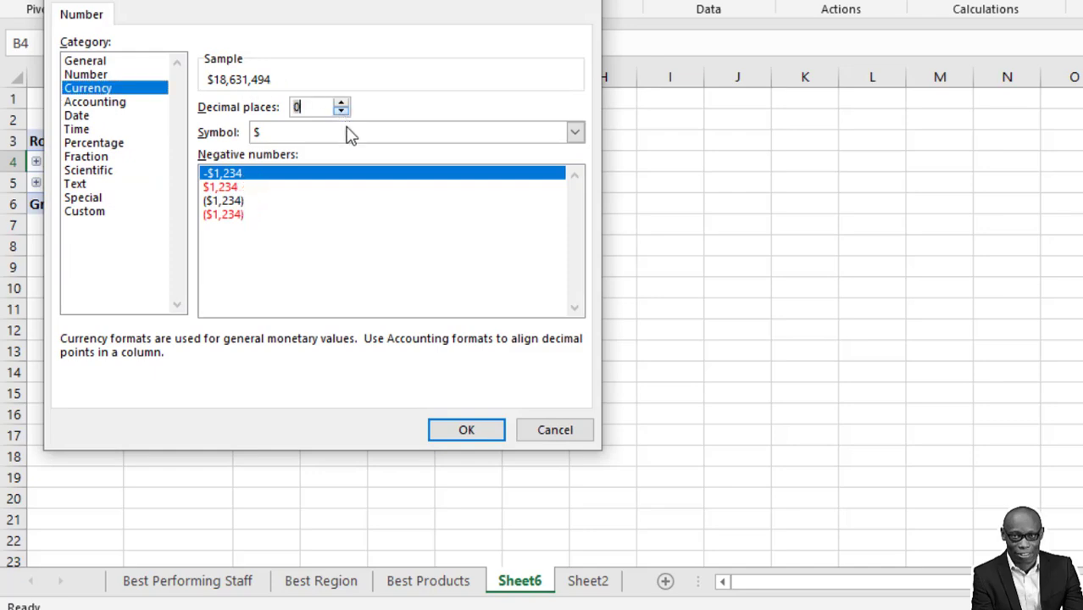
{"action": "left_click", "coordinate": [454, 429]}
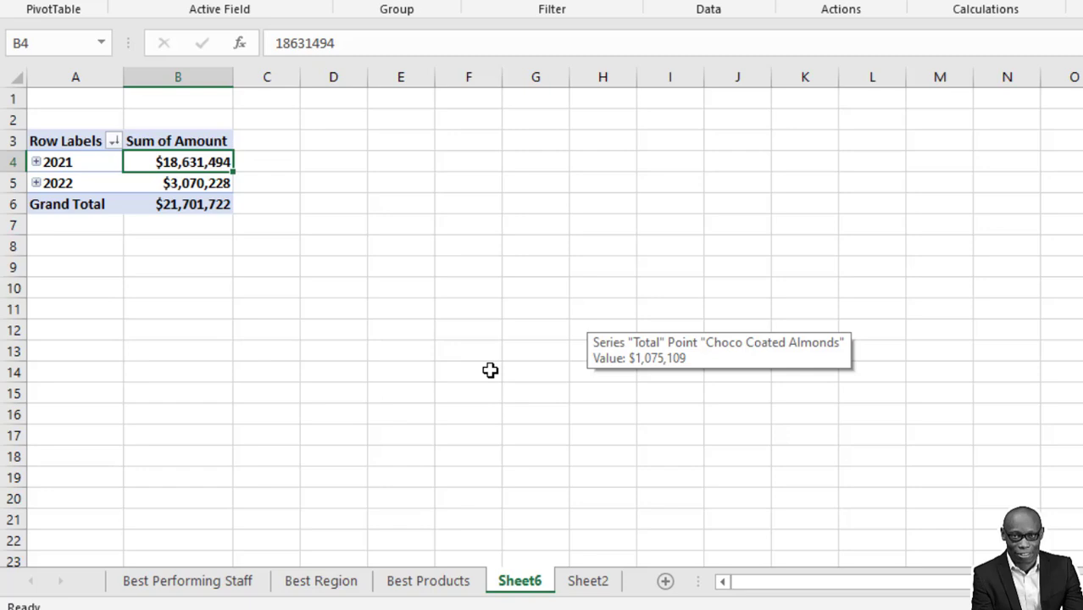
Expand 2021 and 2022 and all their quarters in the PivotTable down to the individual months.
{"action": "left_click", "coordinate": [36, 183]}
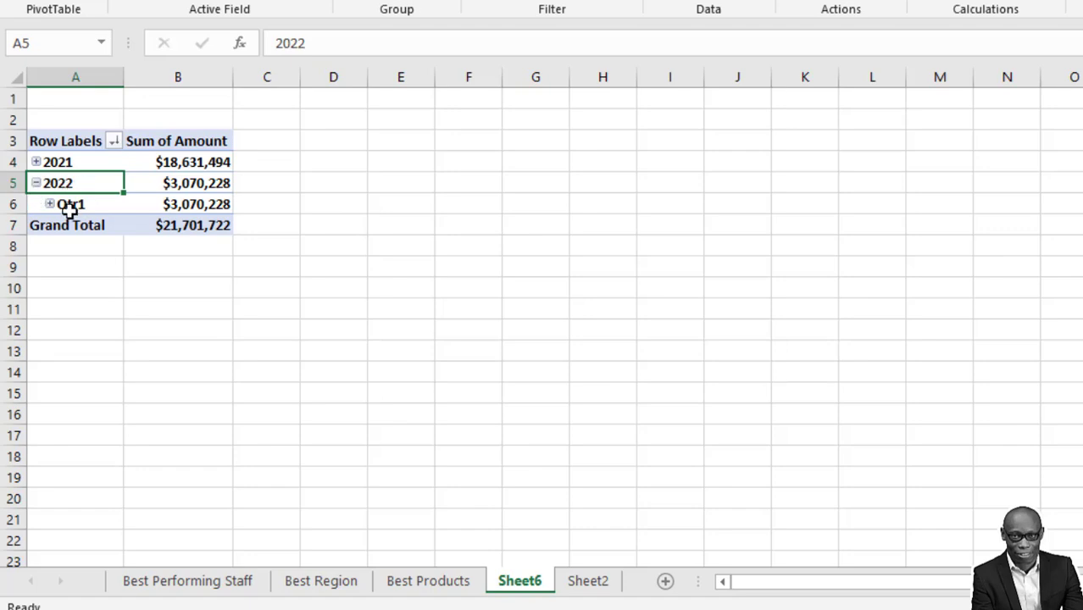
{"action": "left_click", "coordinate": [36, 162]}
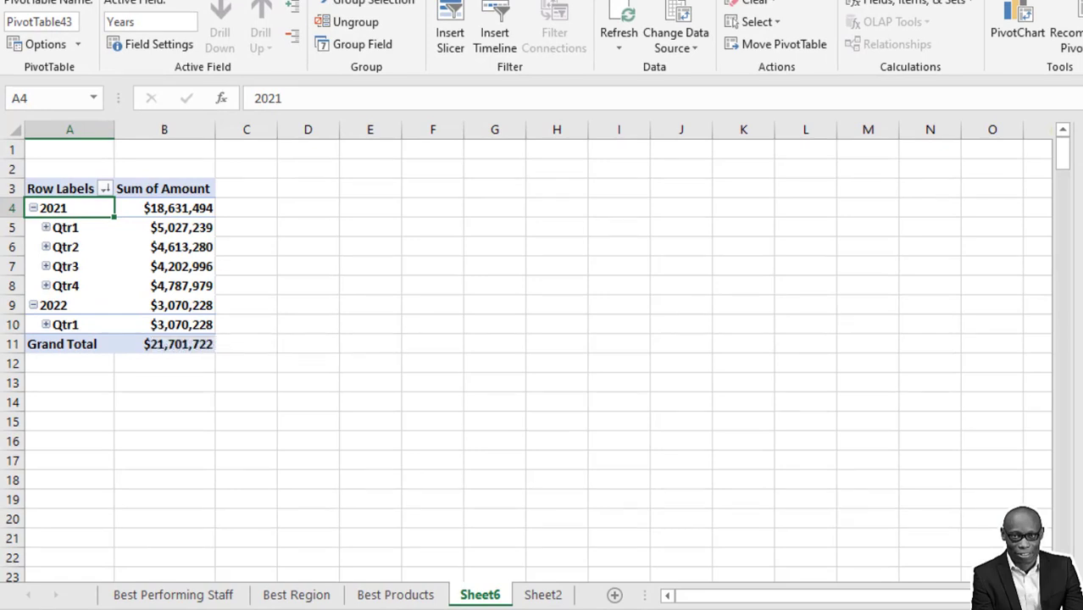
{"action": "left_click", "coordinate": [46, 227]}
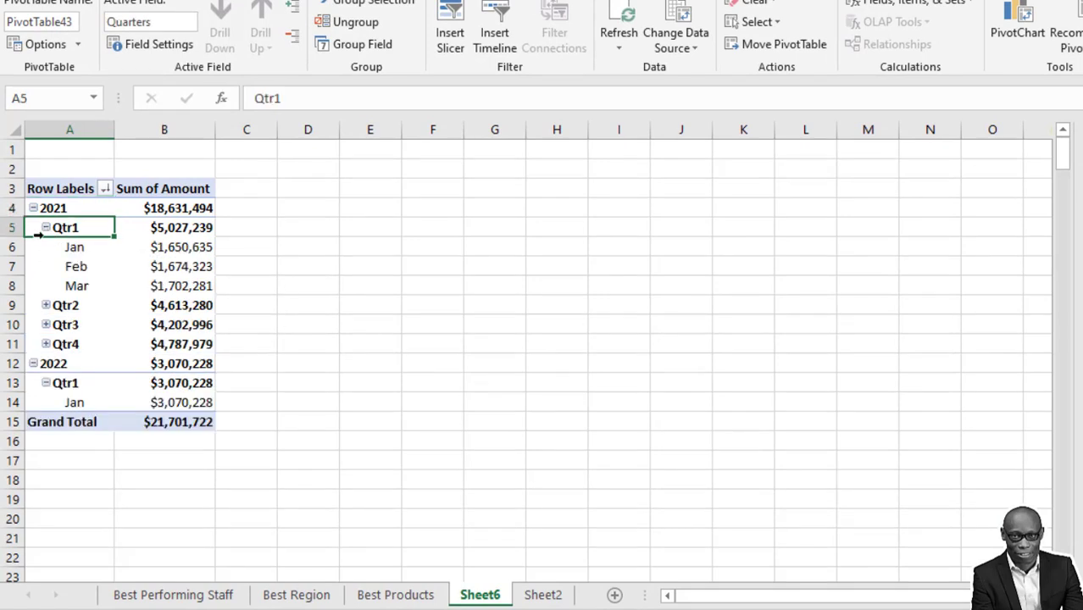
{"action": "left_click", "coordinate": [45, 305]}
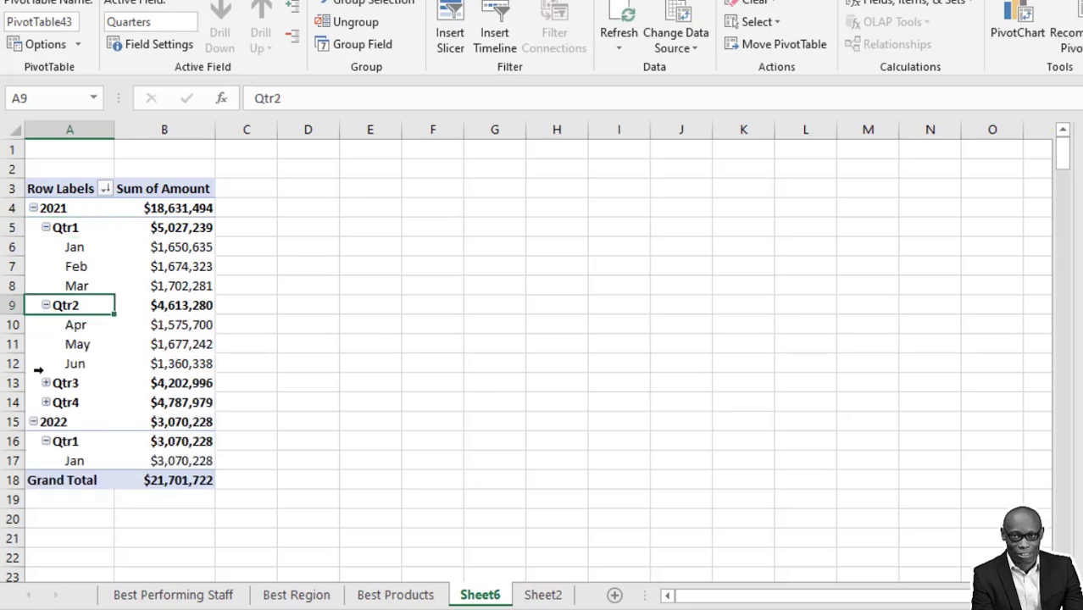
{"action": "left_click", "coordinate": [46, 383]}
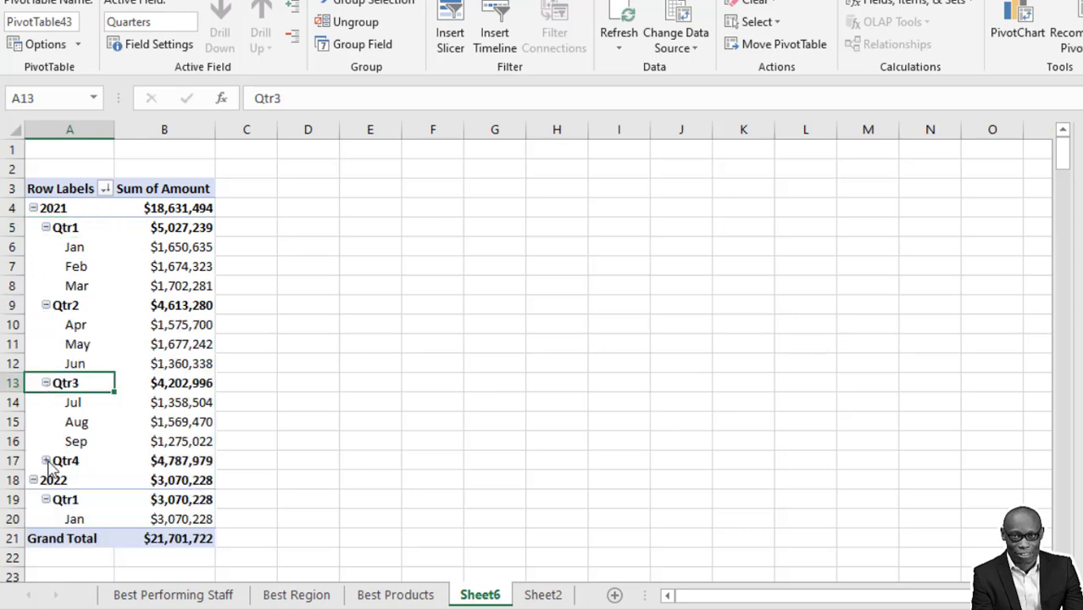
{"action": "left_click", "coordinate": [45, 461]}
Insert a clustered column PivotChart of the monthly amounts and hide all field buttons on it.
{"action": "scroll", "coordinate": [97, 348], "scroll_direction": "down", "scroll_amount": 1}
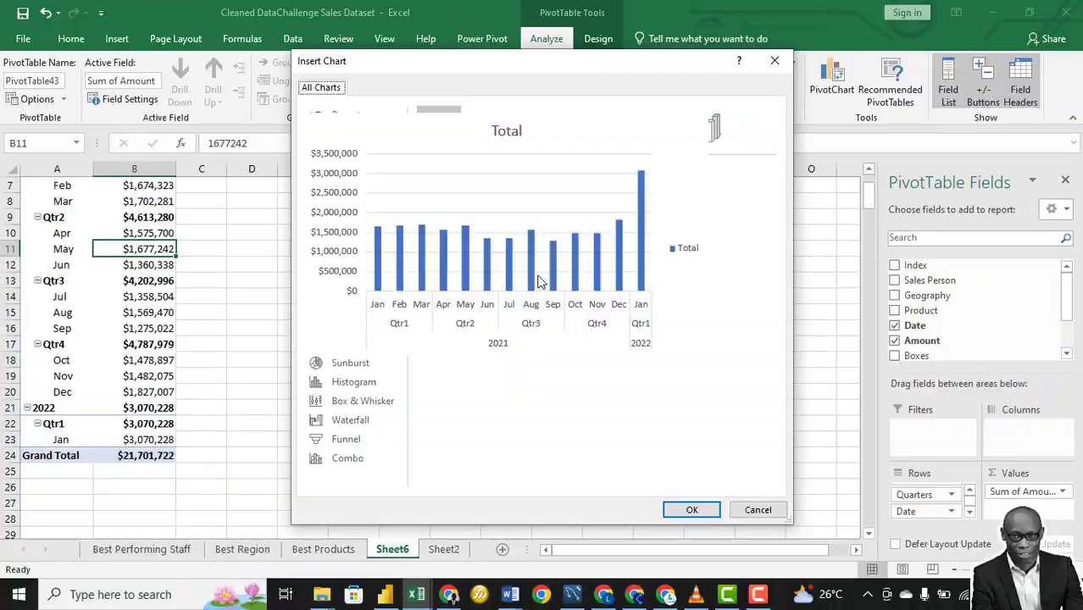
{"action": "left_click", "coordinate": [692, 509]}
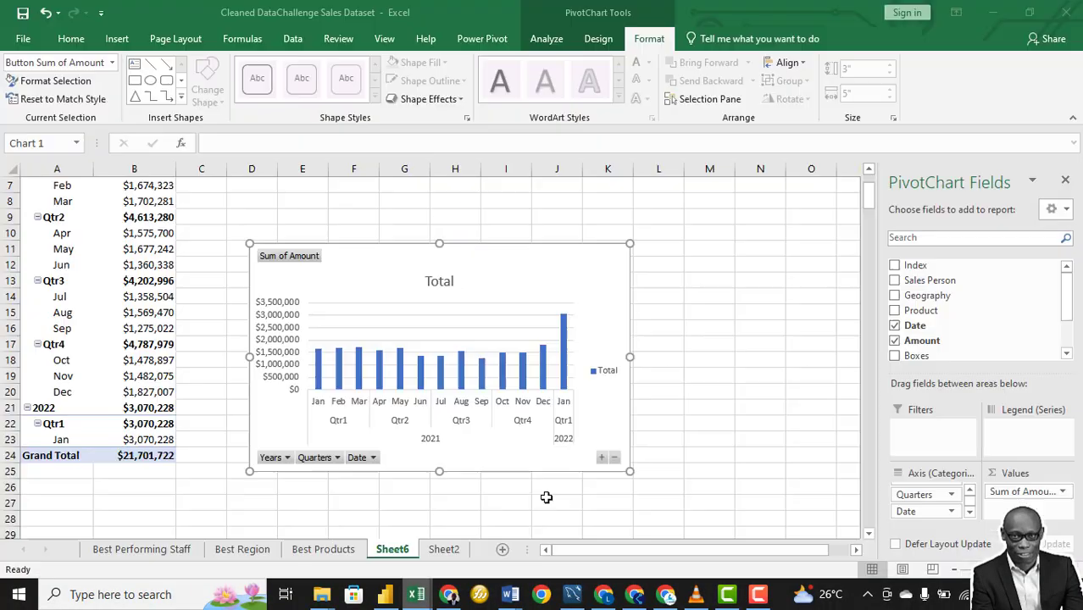
{"action": "right_click", "coordinate": [305, 256]}
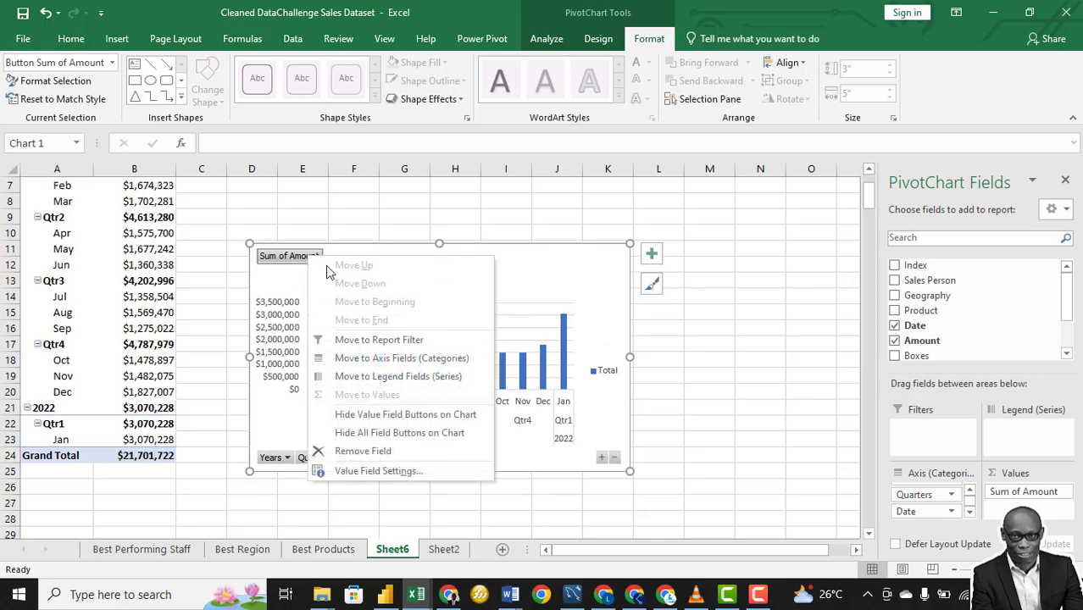
{"action": "left_click", "coordinate": [405, 433]}
Remove the vertical axis, gridlines and legend from the monthly sales chart.
{"action": "left_click", "coordinate": [278, 343]}
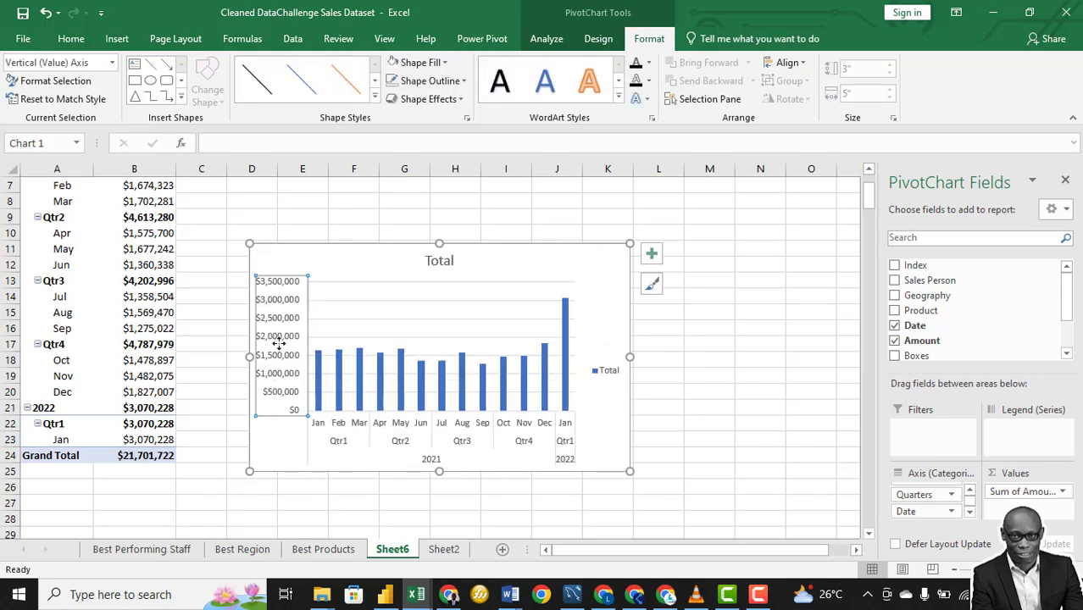
{"action": "key", "text": "Delete"}
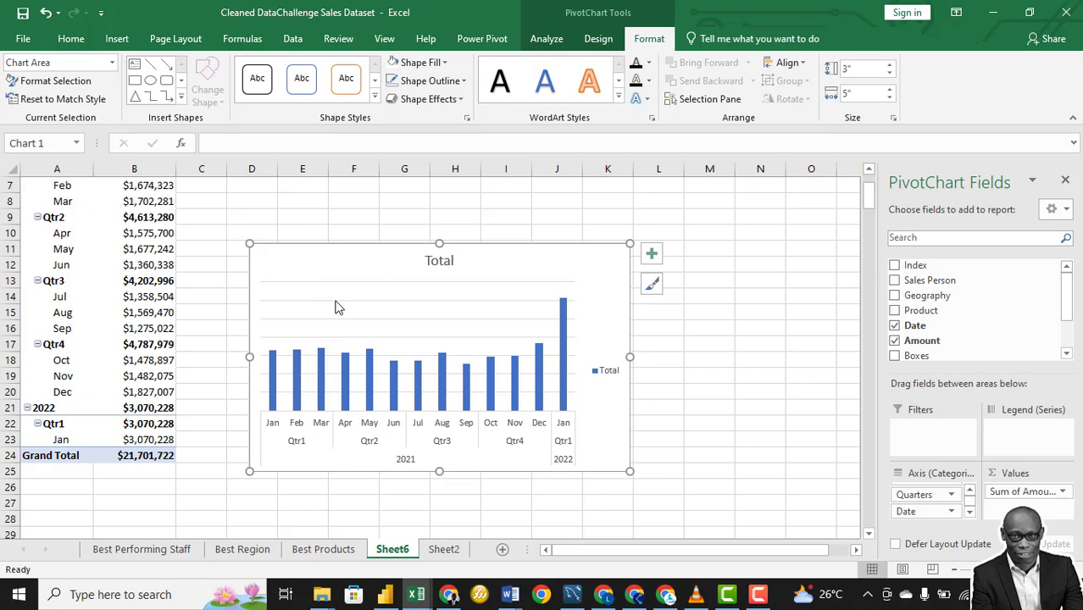
{"action": "left_click", "coordinate": [335, 308]}
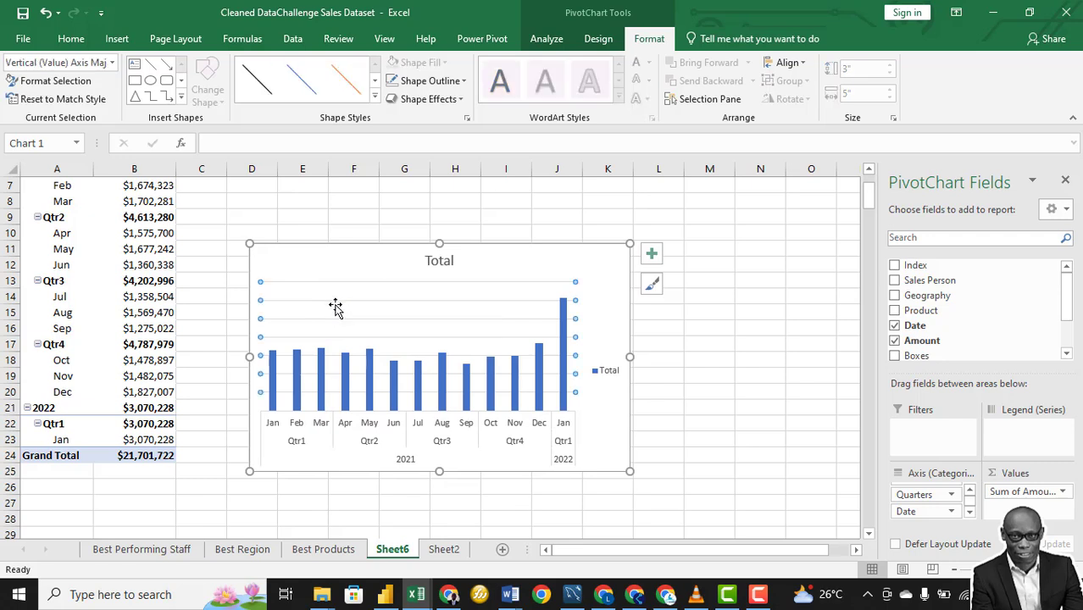
{"action": "key", "text": "Delete"}
{"action": "left_click", "coordinate": [608, 371]}
{"action": "key", "text": "Delete"}
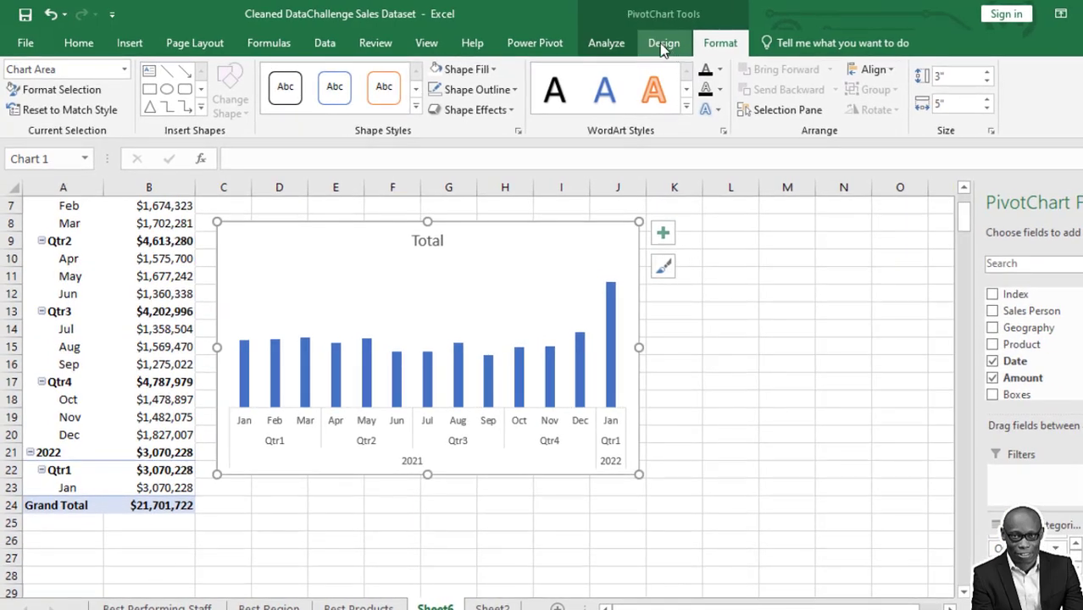
Change the monthly sales chart to Line with Markers and open the full set of chart styles.
{"action": "left_click", "coordinate": [664, 44]}
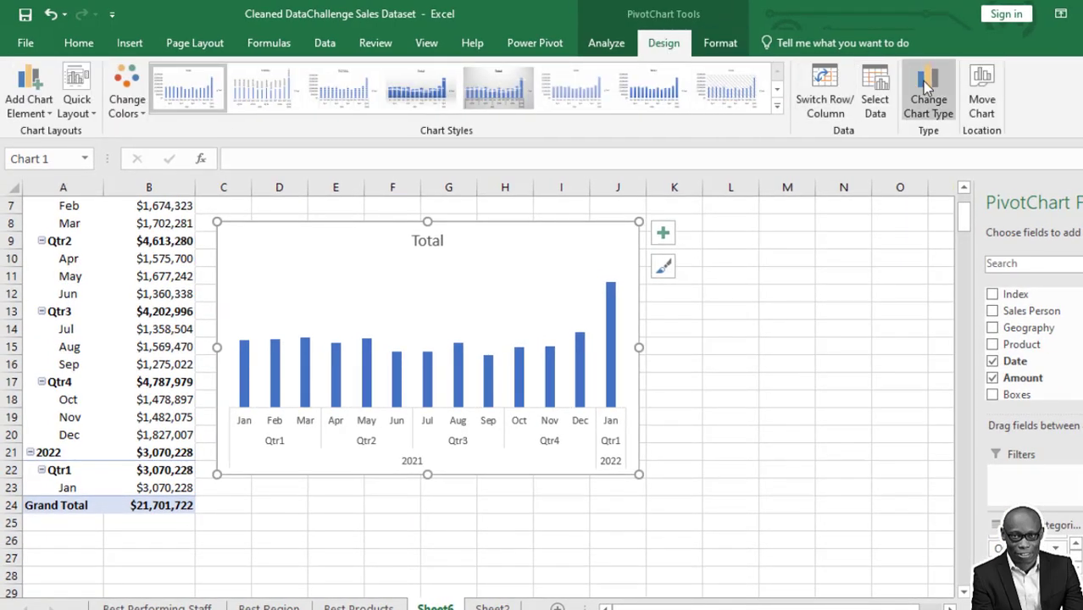
{"action": "left_click", "coordinate": [928, 106]}
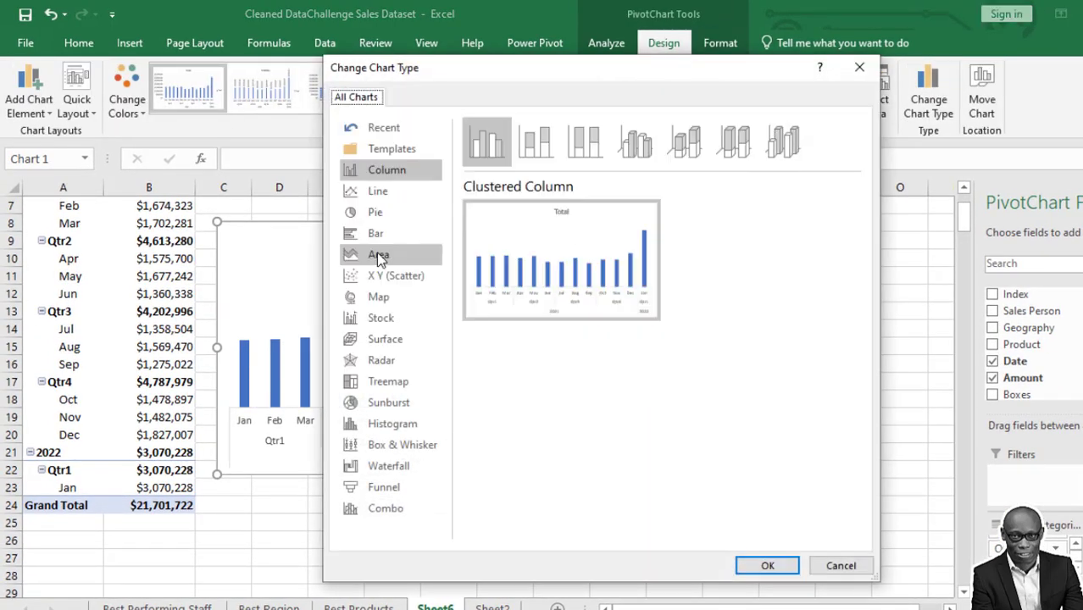
{"action": "left_click", "coordinate": [378, 190]}
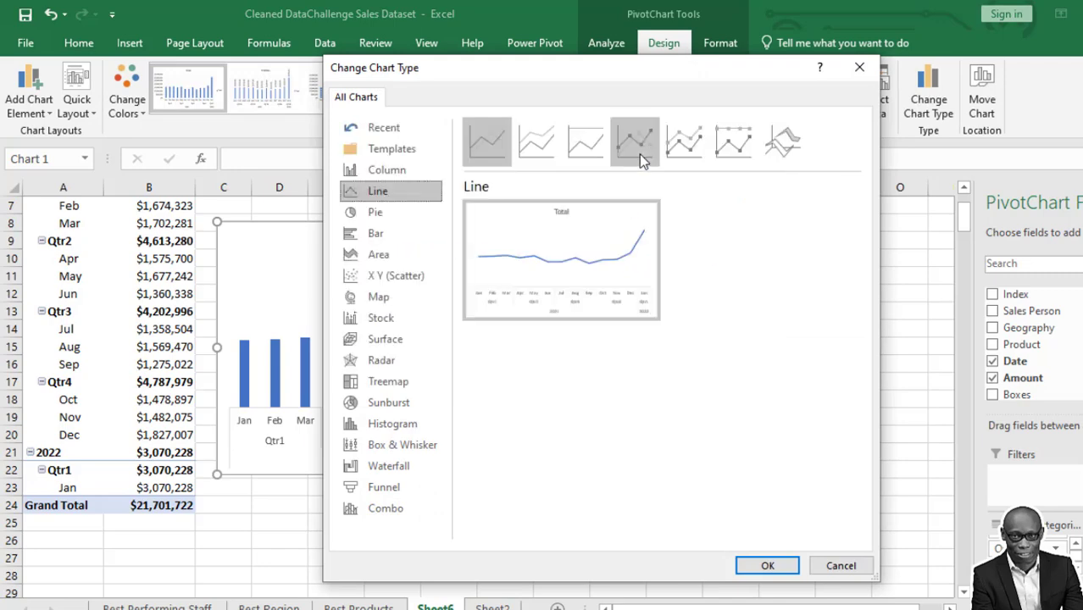
{"action": "left_click", "coordinate": [638, 139]}
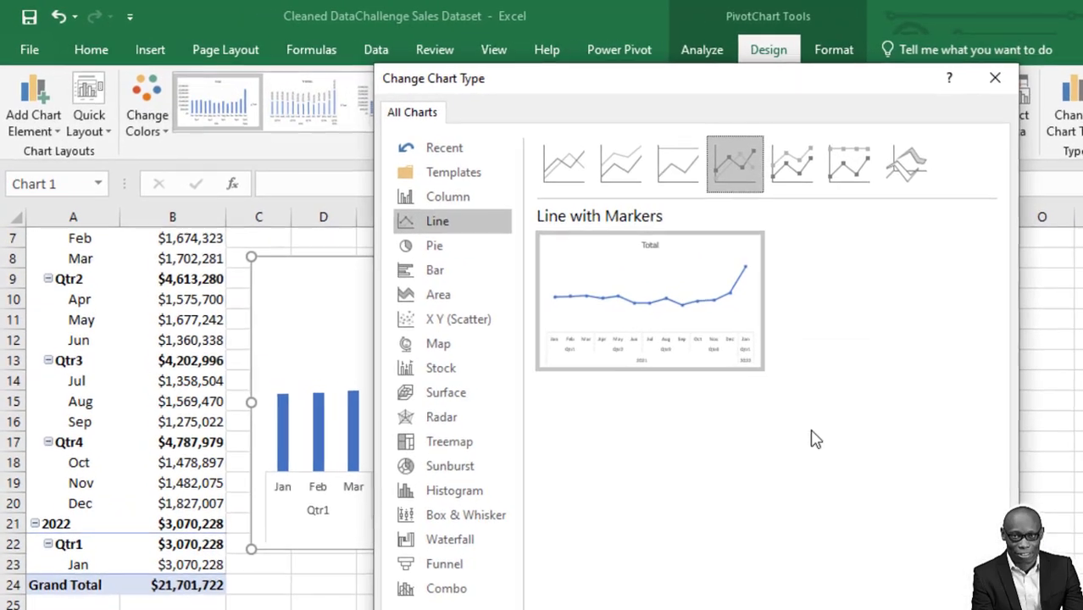
{"action": "key", "text": "Return"}
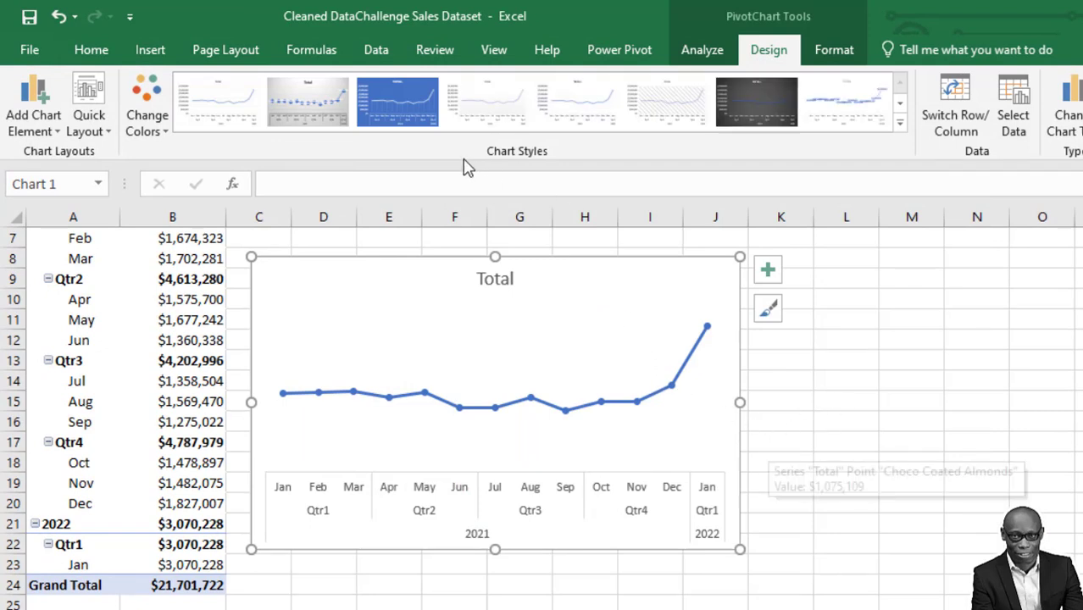
{"action": "left_click", "coordinate": [899, 123]}
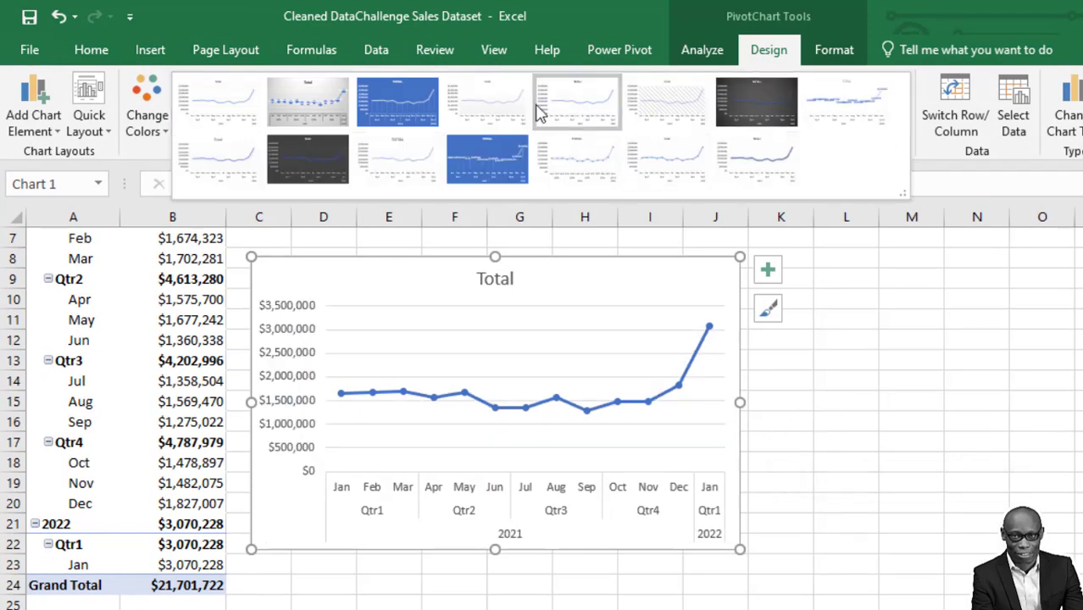
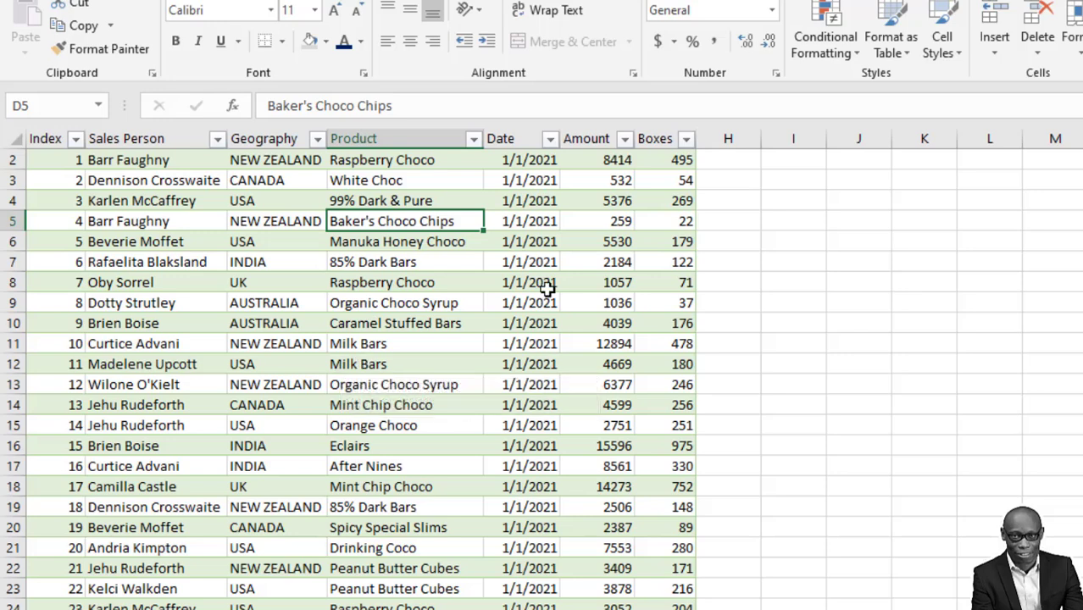
Create another PivotTable from Sheet2's Table_1 on a new worksheet.
{"action": "scroll", "coordinate": [385, 156], "scroll_direction": "up", "scroll_amount": 1}
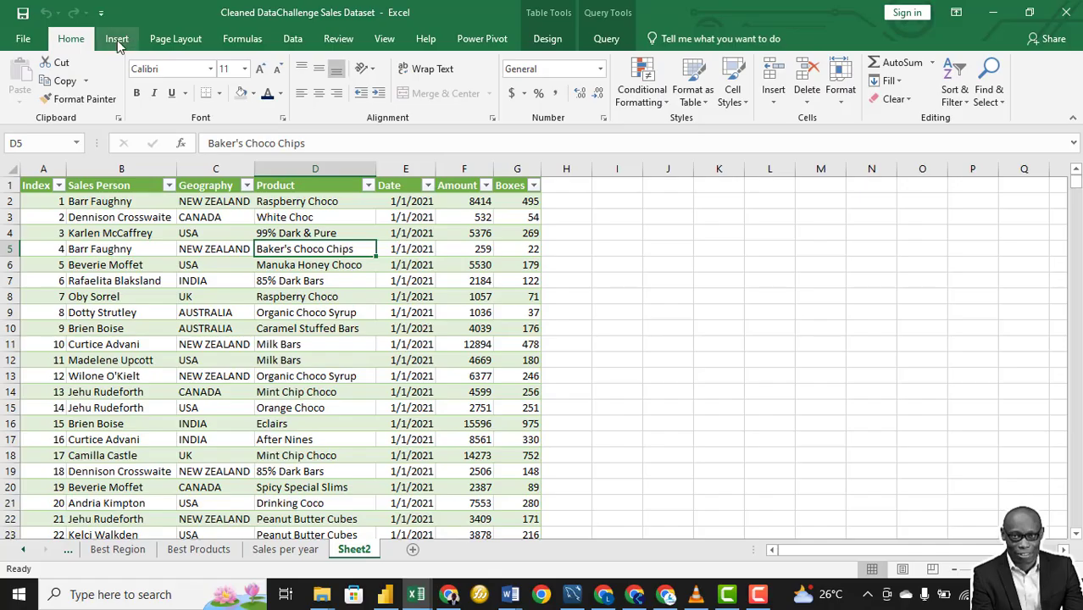
{"action": "left_click", "coordinate": [117, 38]}
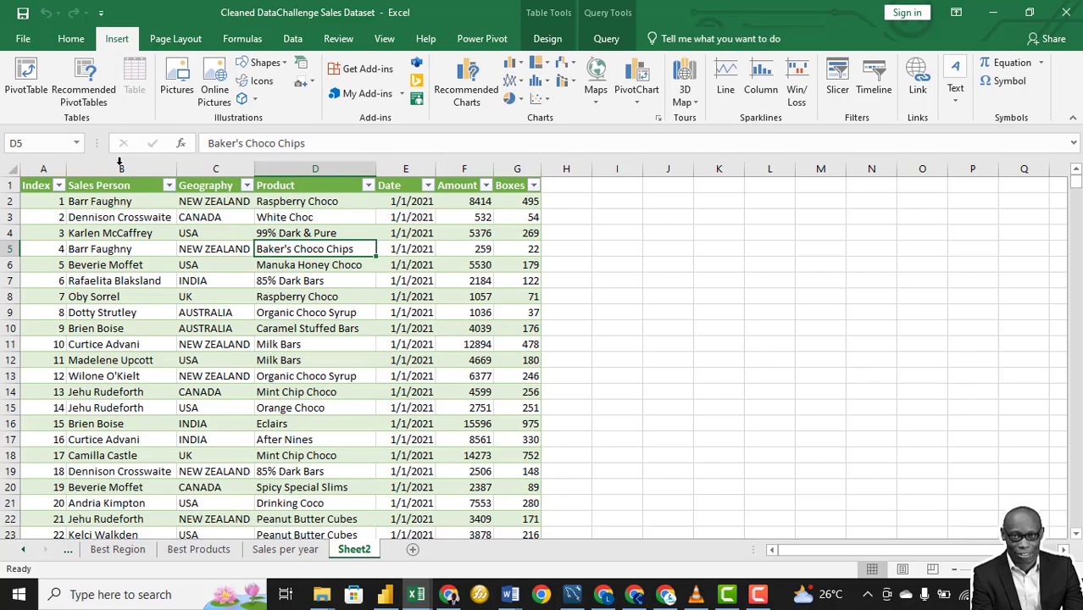
{"action": "left_click", "coordinate": [25, 81]}
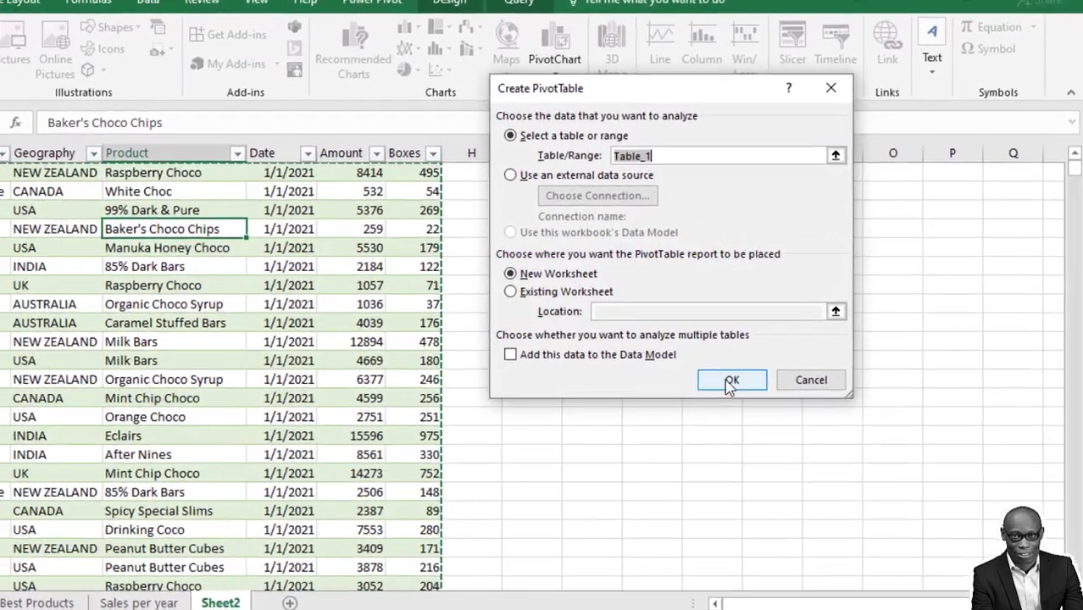
{"action": "left_click", "coordinate": [730, 381]}
Summarise Boxes by Product in the new PivotTable.
{"action": "scroll", "coordinate": [869, 292], "scroll_direction": "down", "scroll_amount": 1}
{"action": "left_click", "coordinate": [856, 277]}
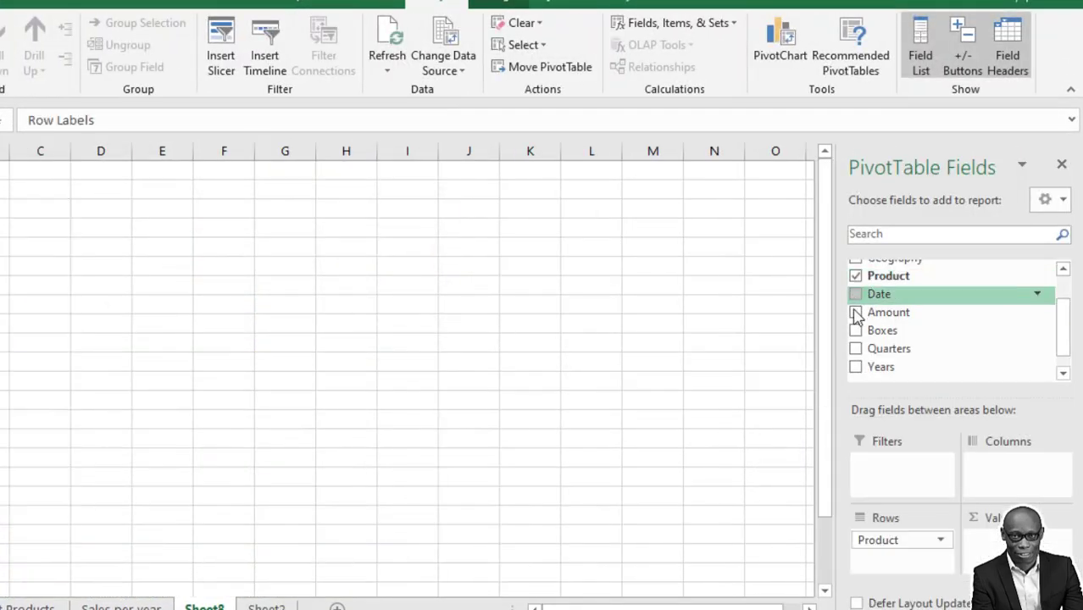
{"action": "left_click", "coordinate": [856, 331]}
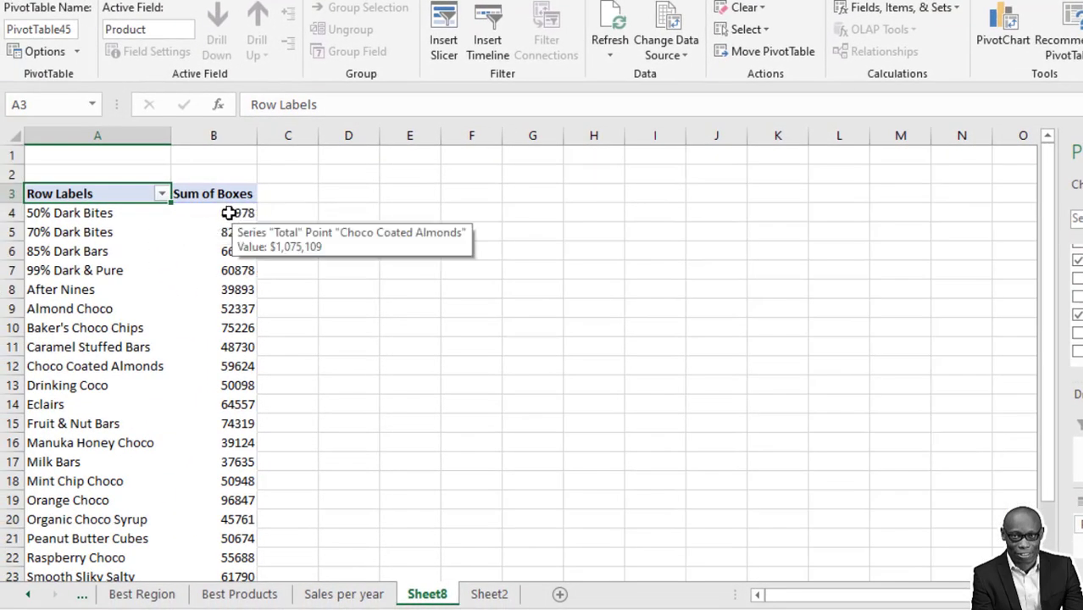
Format the Sum of Boxes values as Number with 0 decimal places and the 1000 separator.
{"action": "right_click", "coordinate": [231, 215]}
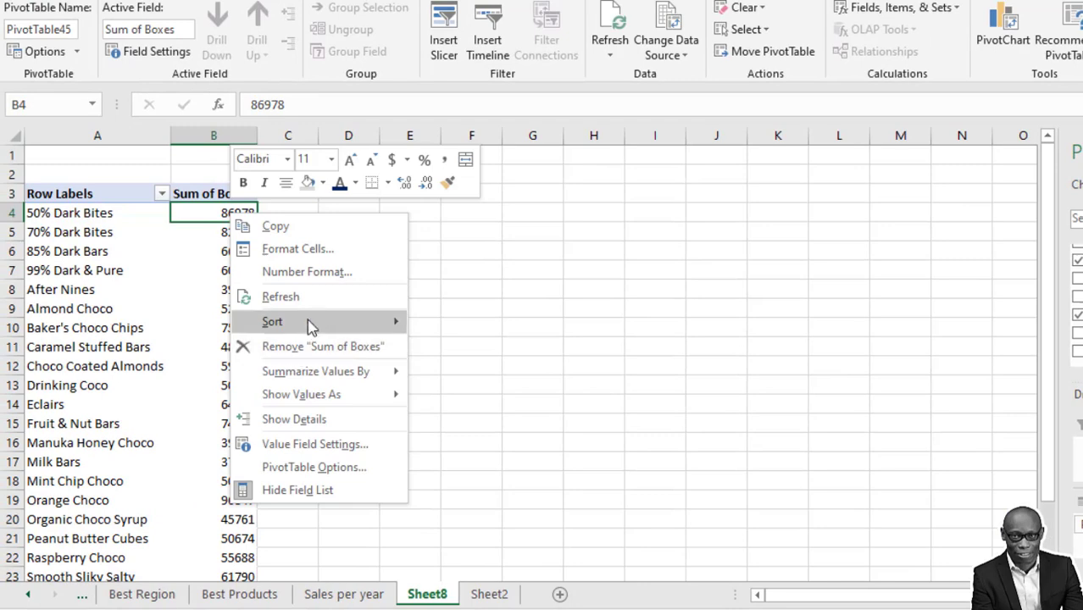
{"action": "left_click", "coordinate": [343, 272]}
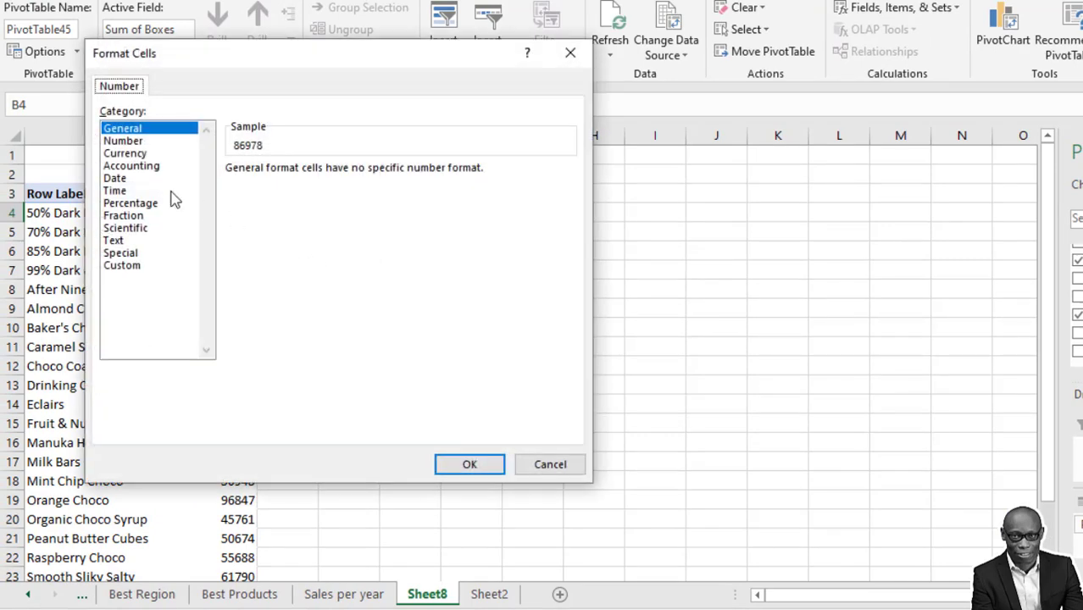
{"action": "left_click", "coordinate": [129, 142]}
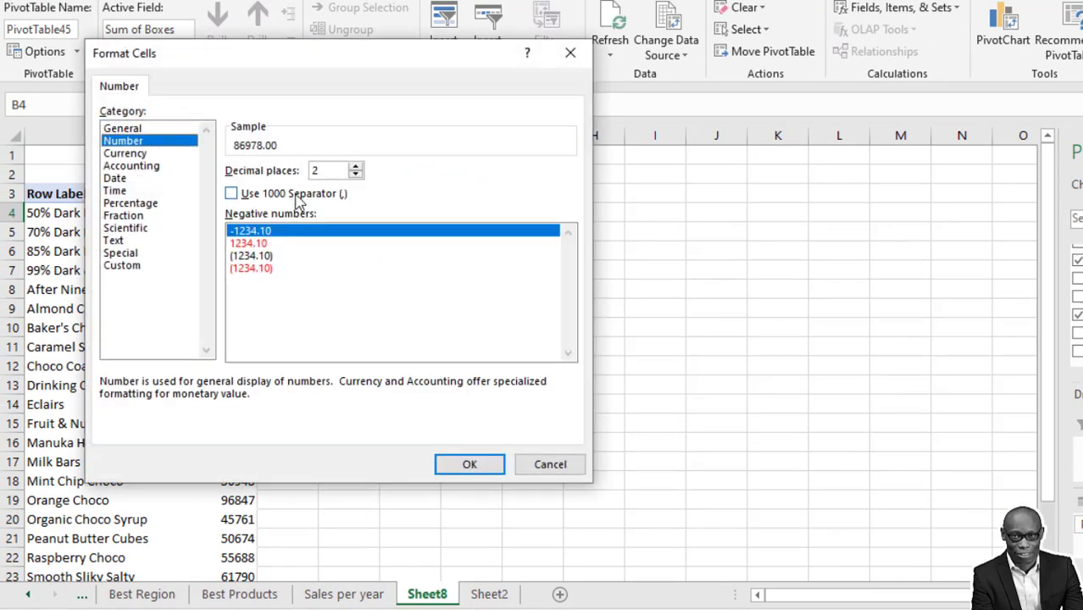
{"action": "left_click", "coordinate": [356, 175]}
{"action": "left_click", "coordinate": [356, 174]}
{"action": "left_click", "coordinate": [231, 194]}
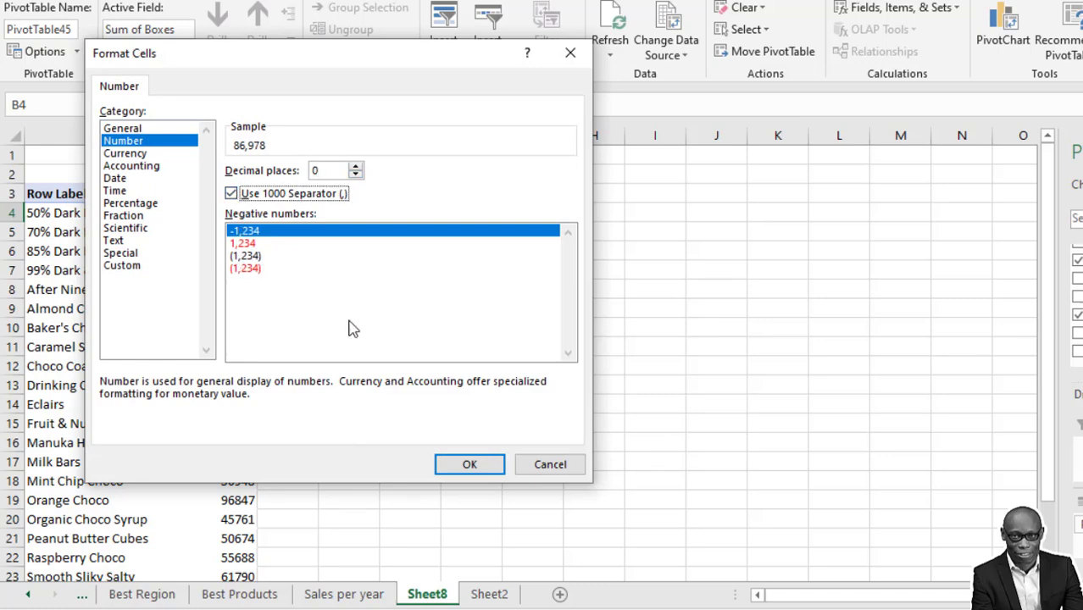
{"action": "left_click", "coordinate": [447, 465]}
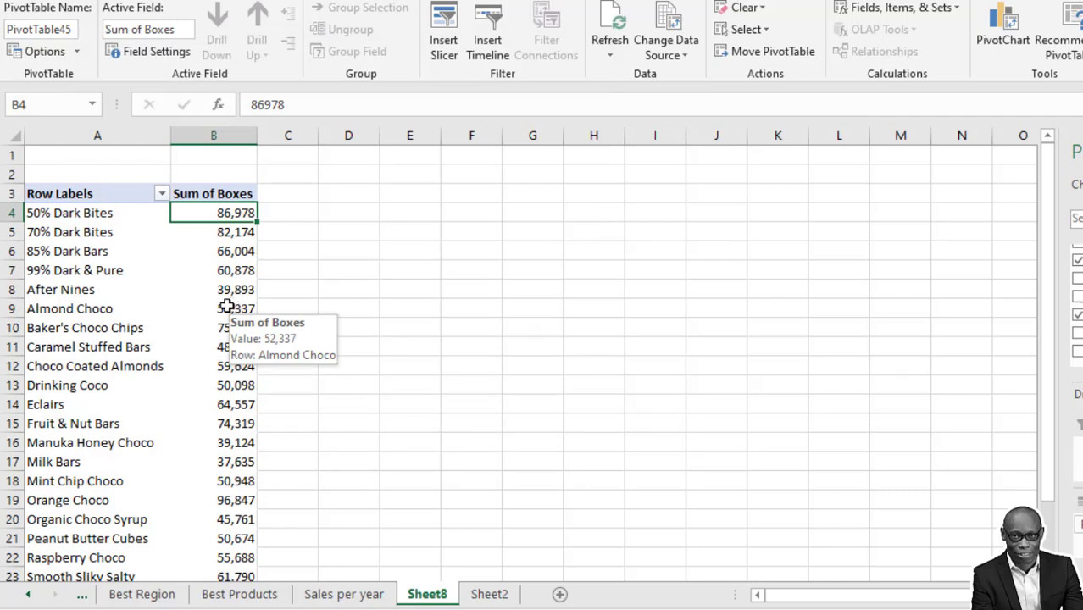
Insert a timeline based on the Date field for the boxes-by-product PivotTable.
{"action": "left_click", "coordinate": [489, 47]}
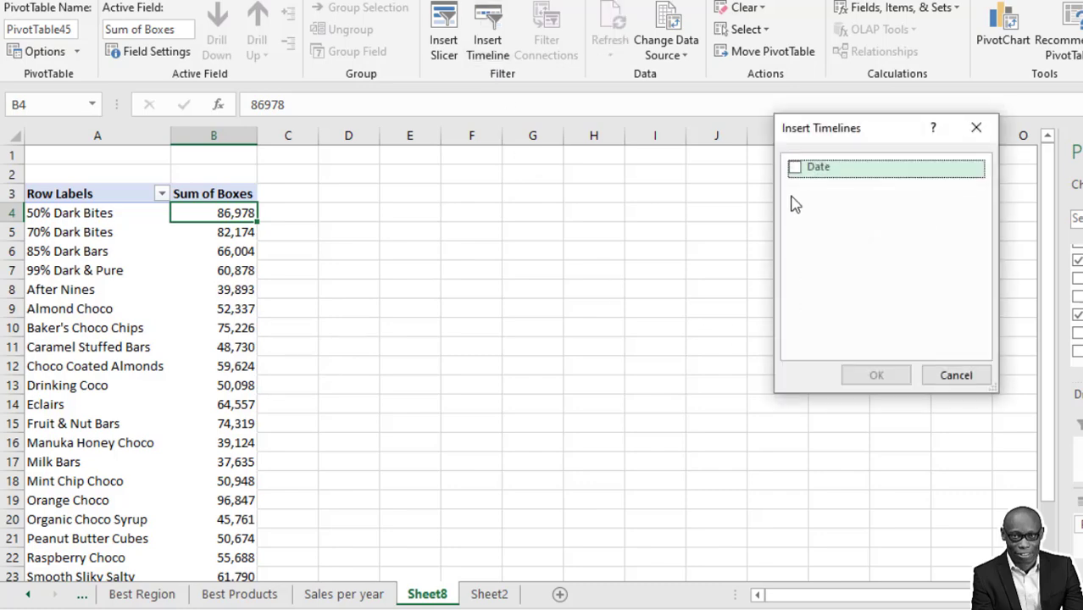
{"action": "left_click", "coordinate": [794, 167]}
{"action": "left_click", "coordinate": [875, 375]}
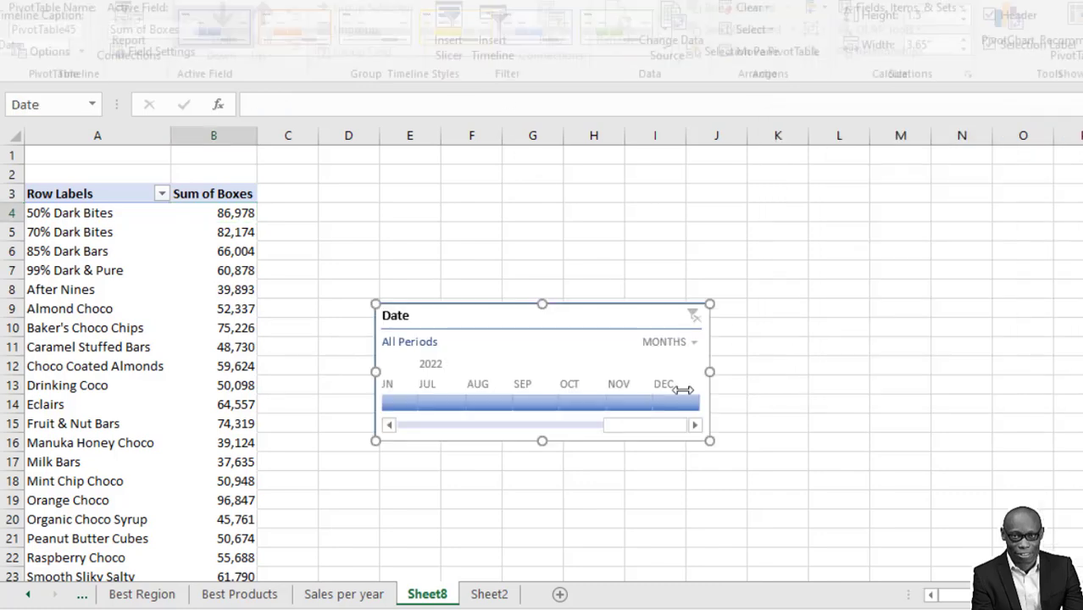
Place the Date timeline beside the boxes-by-product PivotTable and insert a slicer for the Product field.
{"action": "left_click_drag", "start_coordinate": [467, 315], "coordinate": [414, 196]}
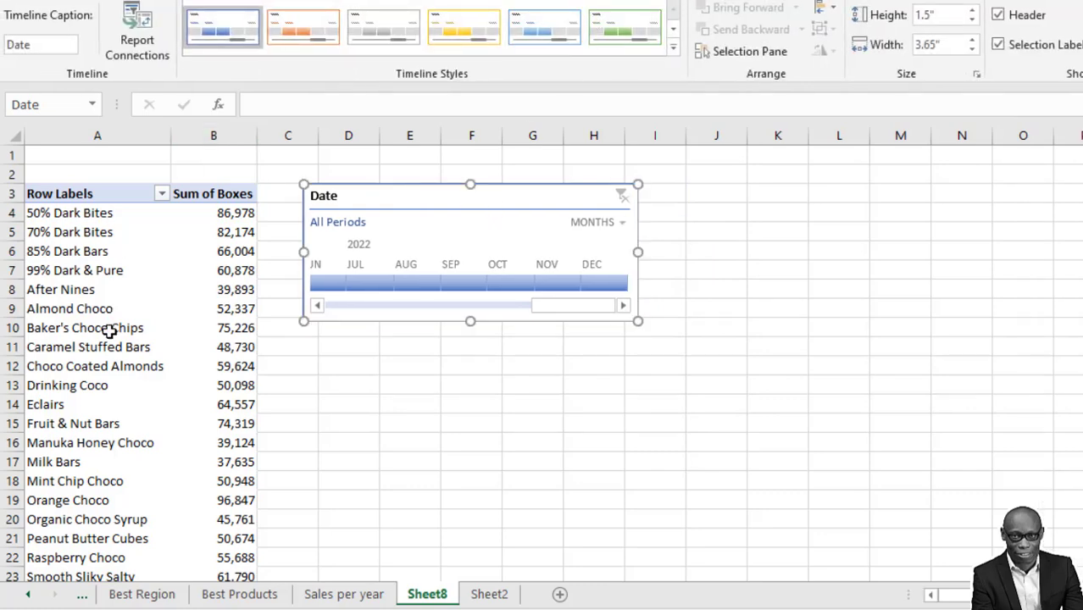
{"action": "left_click", "coordinate": [111, 331]}
{"action": "left_click", "coordinate": [547, 2]}
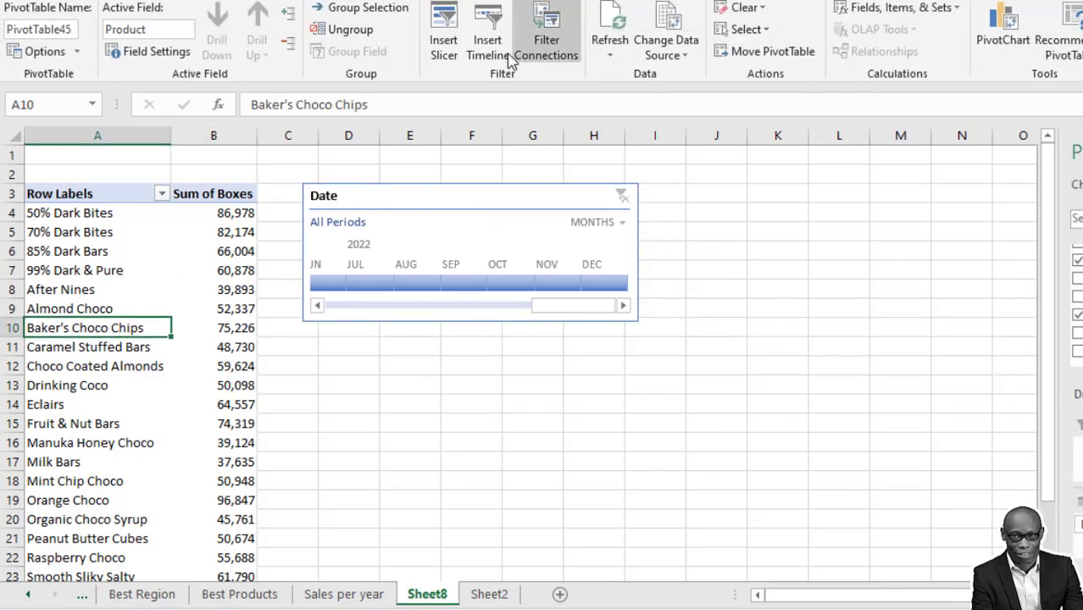
{"action": "left_click", "coordinate": [443, 40]}
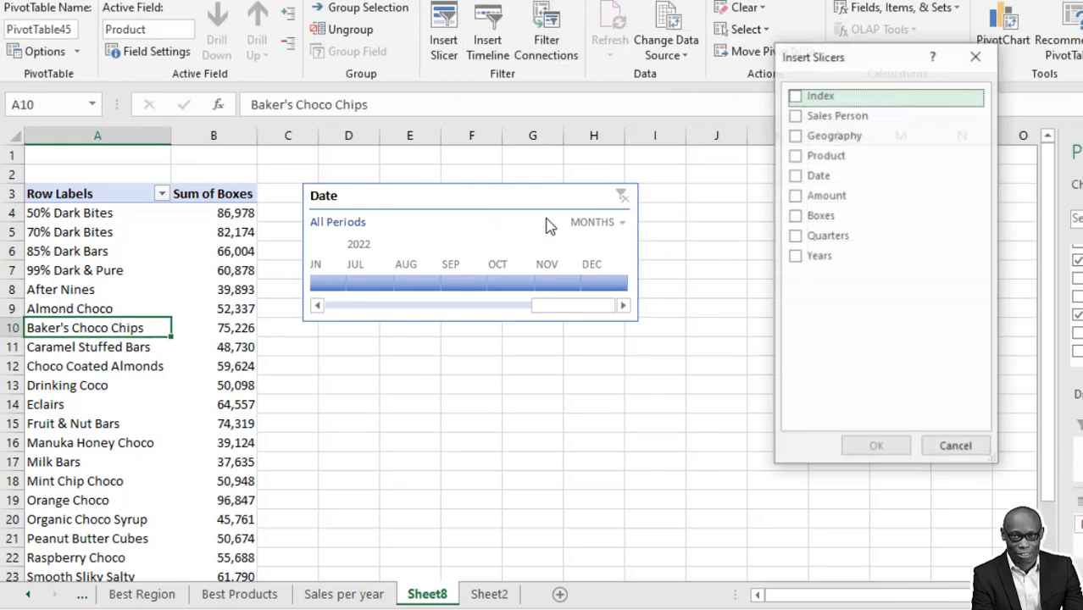
{"action": "left_click", "coordinate": [796, 155]}
{"action": "left_click", "coordinate": [877, 447]}
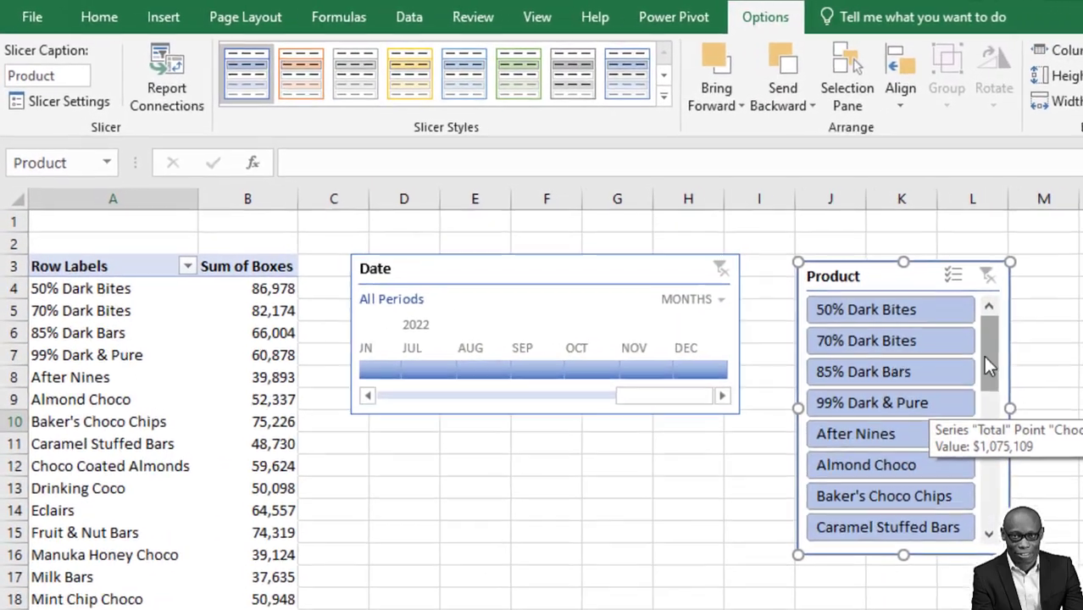
Filter the PivotTable to White Choc with the Product slicer.
{"action": "scroll", "coordinate": [810, 356], "scroll_direction": "down", "scroll_amount": 5}
{"action": "left_click", "coordinate": [874, 536]}
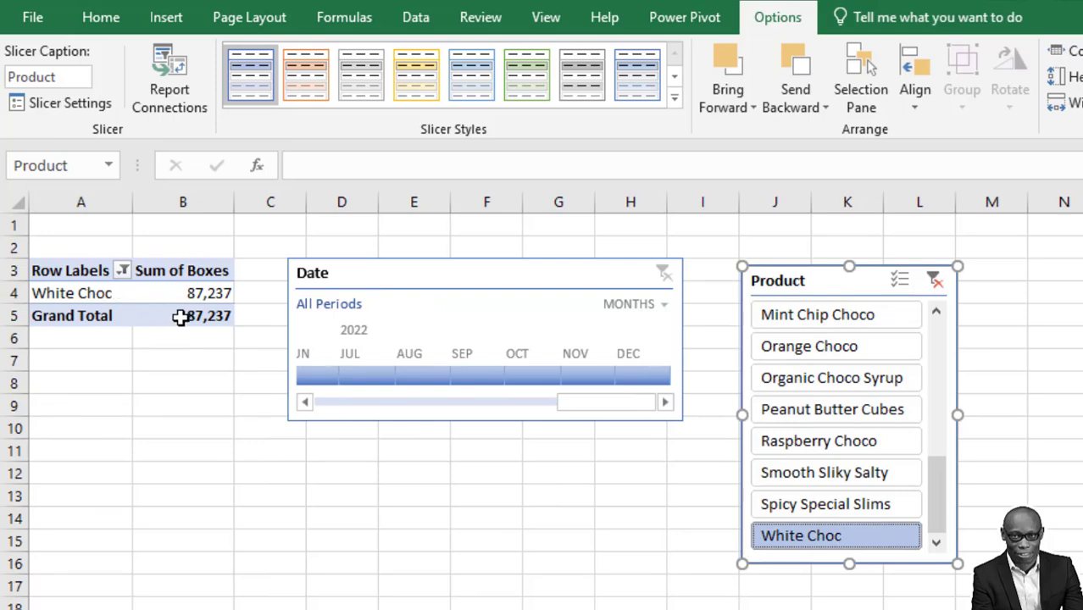
Try the Date timeline's Years, Quarters, Months and Days time levels one after another.
{"action": "left_click", "coordinate": [662, 304]}
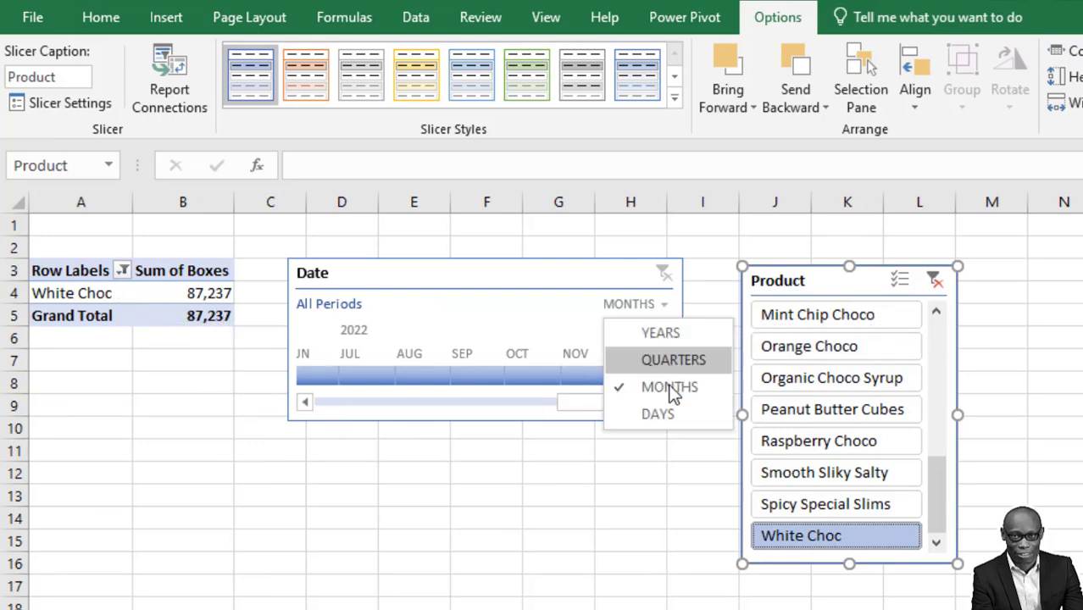
{"action": "left_click", "coordinate": [671, 334]}
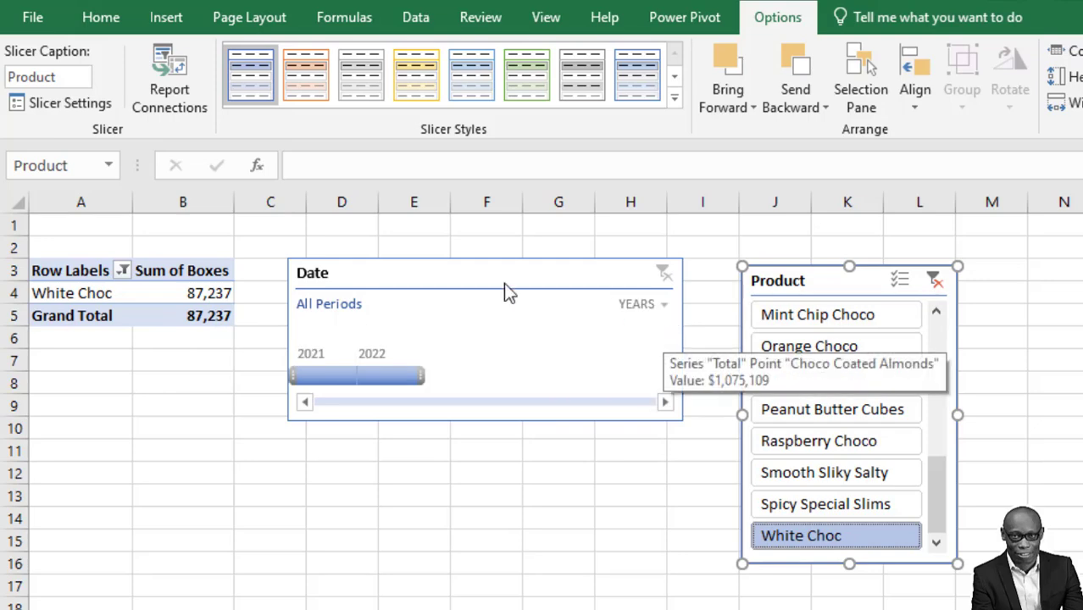
{"action": "left_click", "coordinate": [664, 305]}
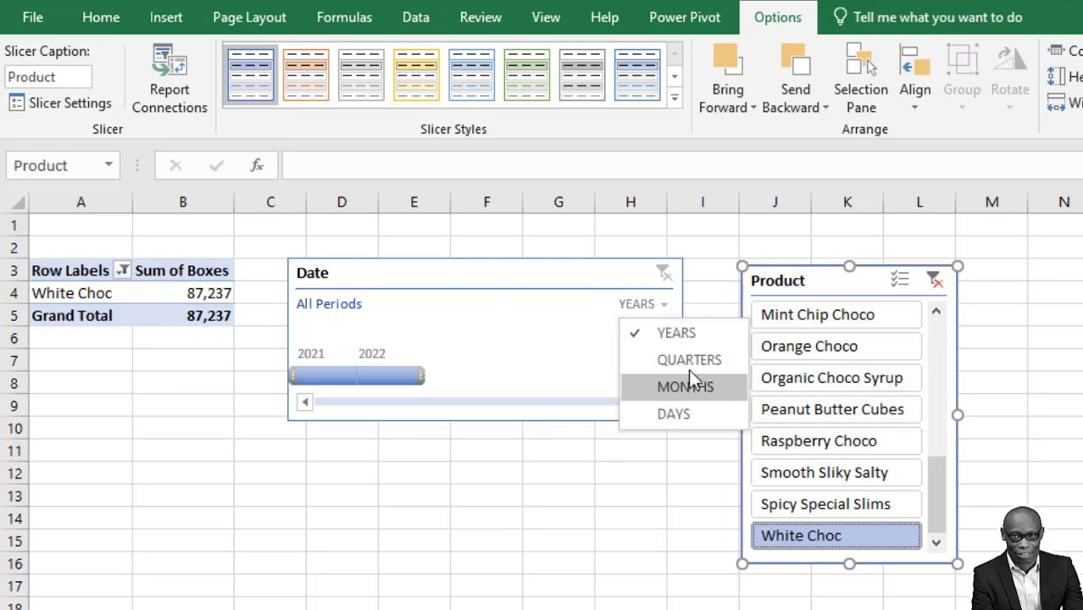
{"action": "left_click", "coordinate": [688, 362]}
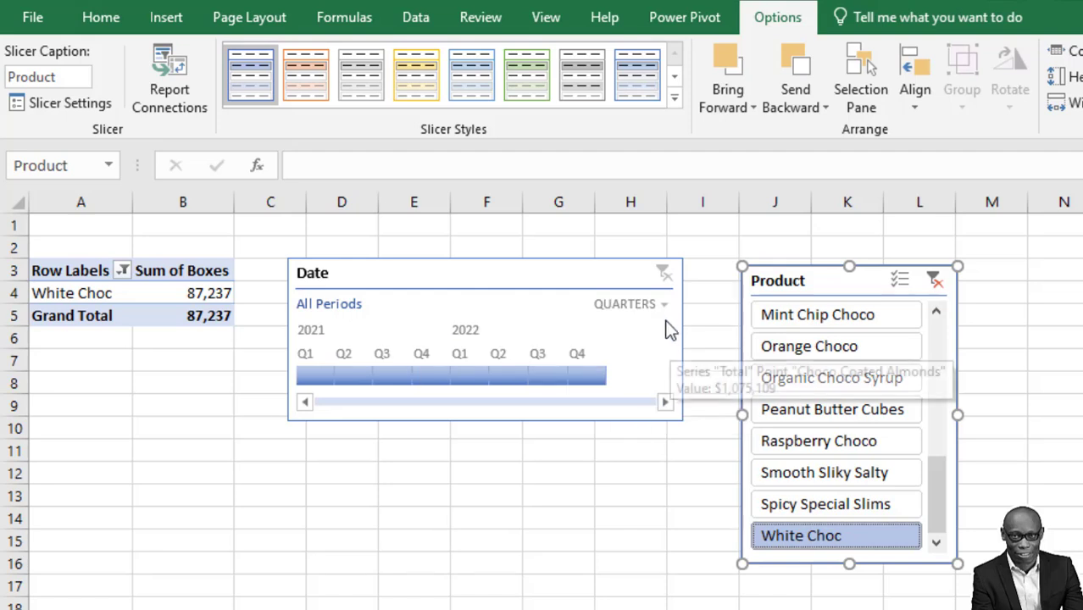
{"action": "left_click", "coordinate": [663, 305]}
{"action": "left_click", "coordinate": [670, 384]}
{"action": "left_click", "coordinate": [665, 305]}
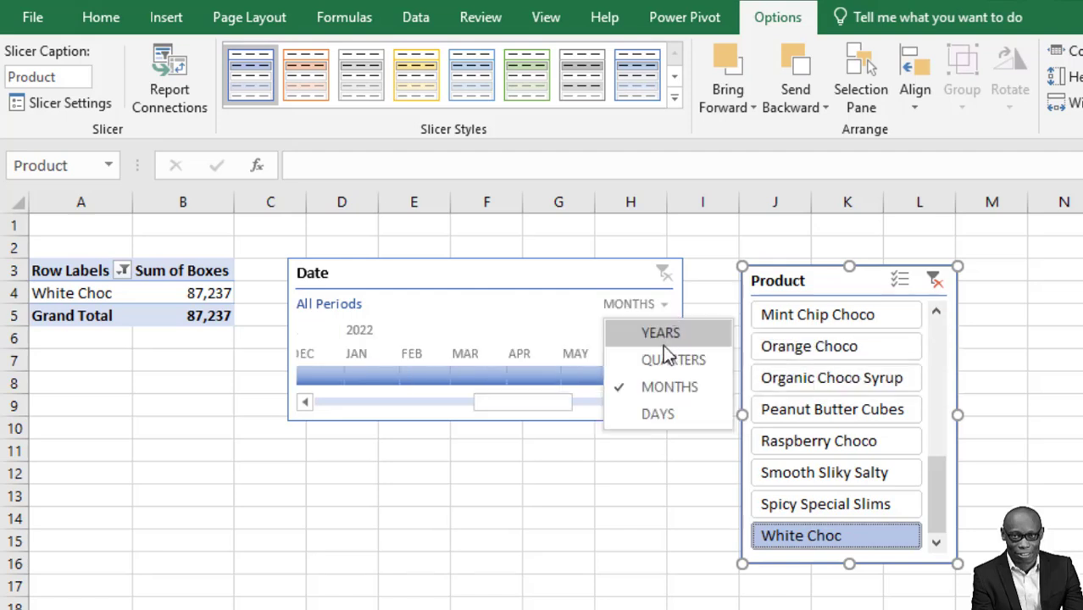
{"action": "left_click", "coordinate": [660, 414]}
Set the Date timeline's time level to Years and filter the PivotTable to 2022.
{"action": "left_click", "coordinate": [664, 306]}
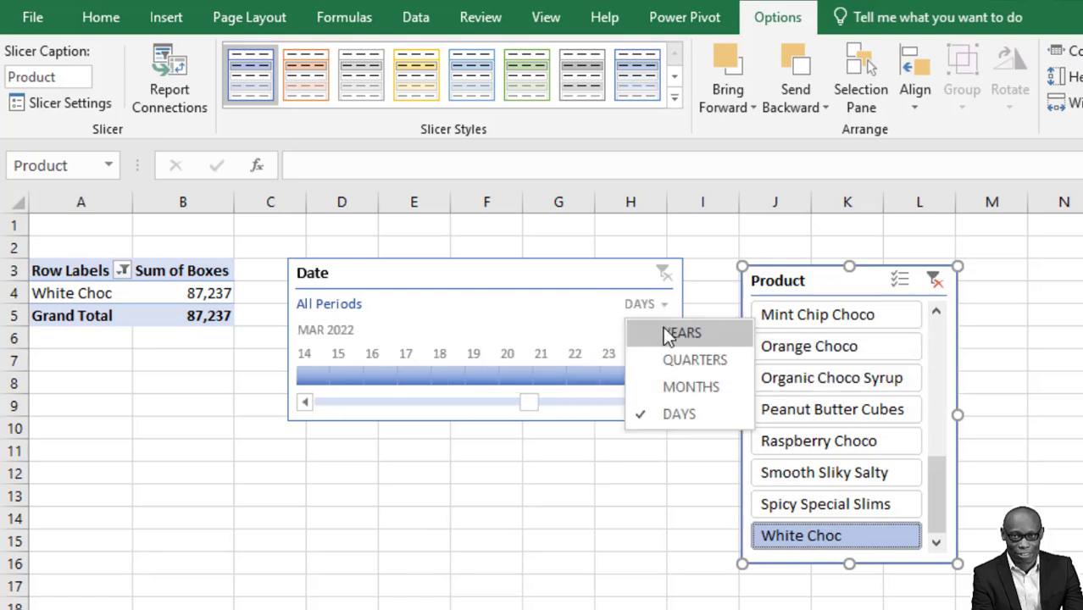
{"action": "left_click", "coordinate": [670, 334]}
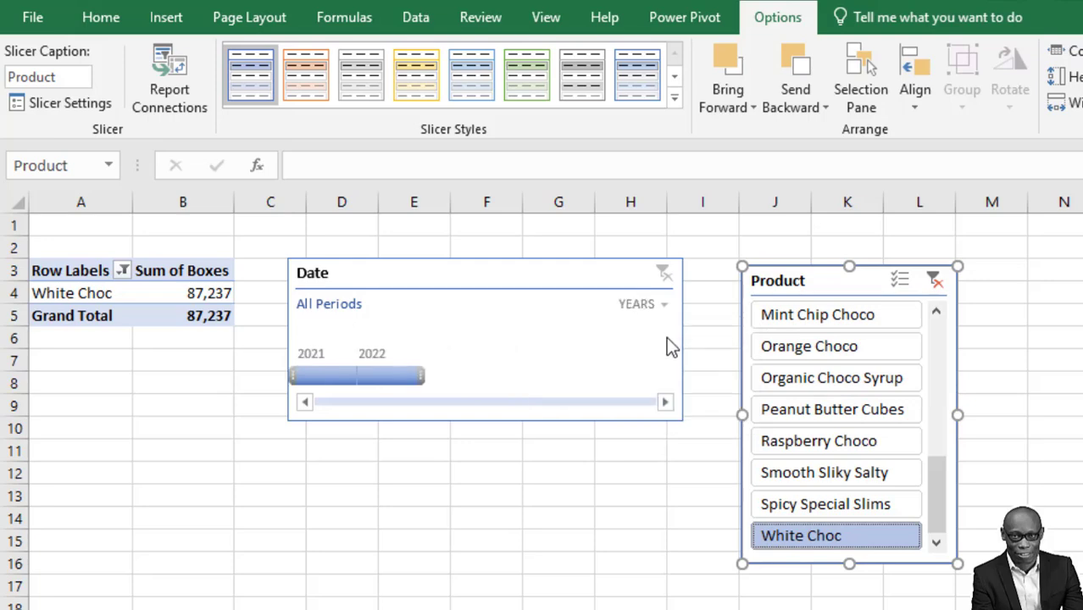
{"action": "left_click", "coordinate": [386, 378]}
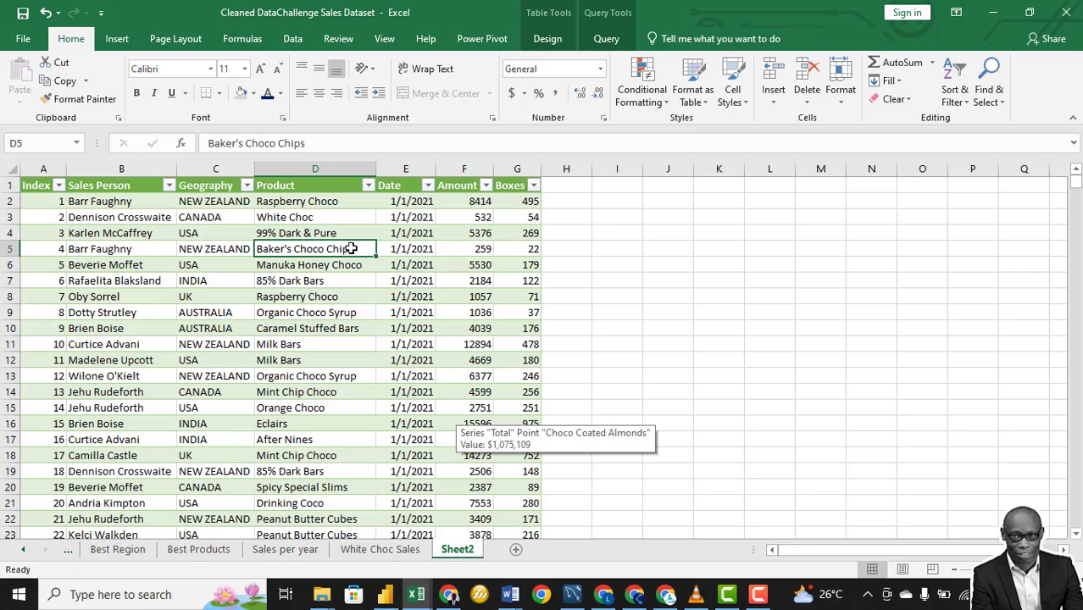
Create another PivotTable from the sales table on Sheet2, placed on a new worksheet.
{"action": "left_click", "coordinate": [116, 38]}
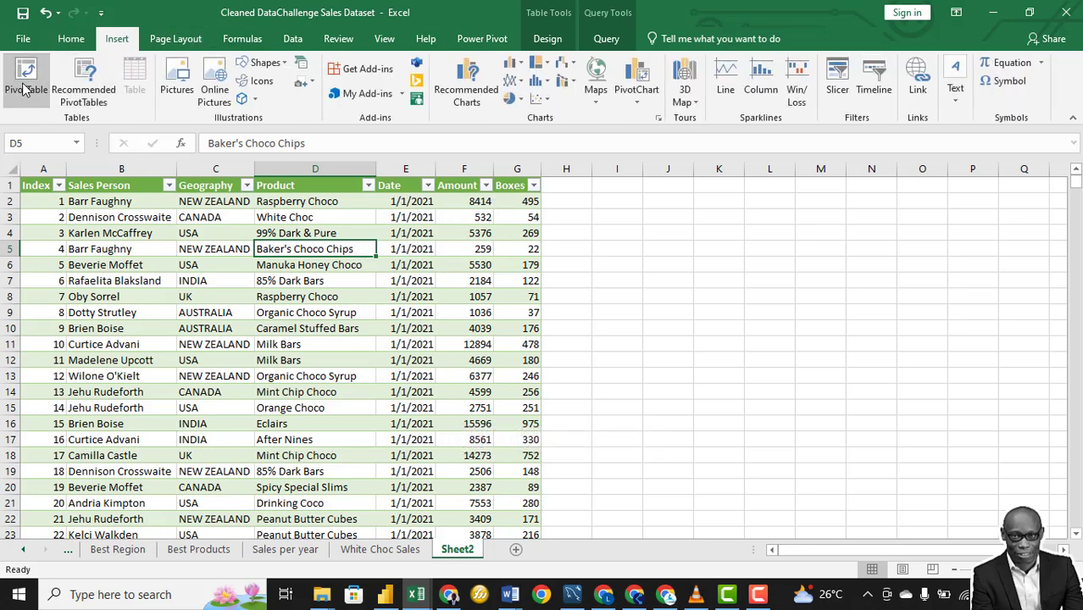
{"action": "left_click", "coordinate": [25, 89]}
{"action": "left_click", "coordinate": [781, 358]}
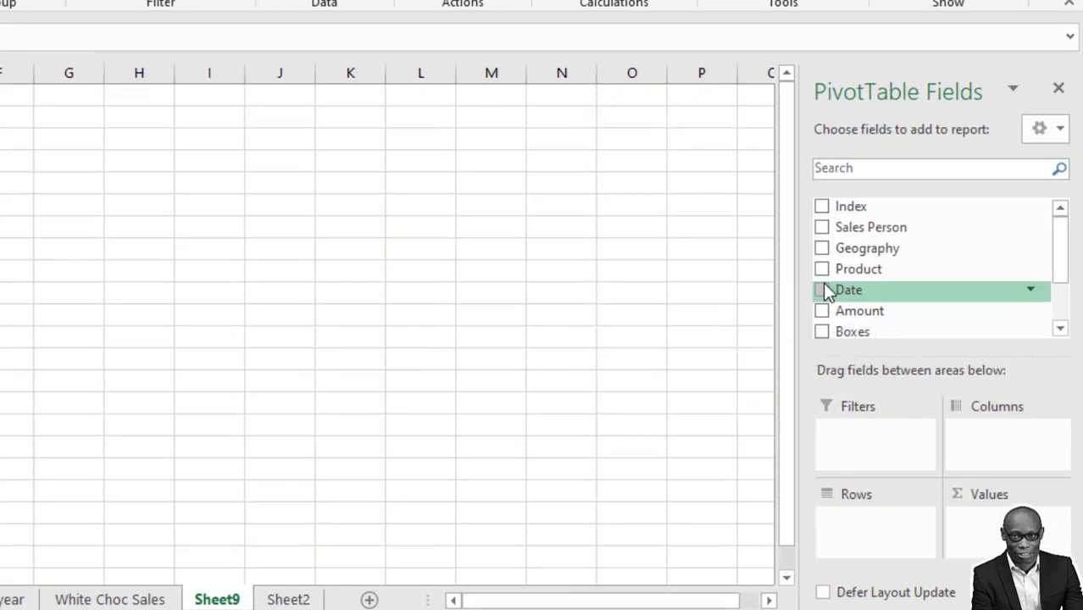
Summarise Boxes by Product and Sales Person in the new PivotTable, with Product above Sales Person in the rows.
{"action": "left_click", "coordinate": [822, 227]}
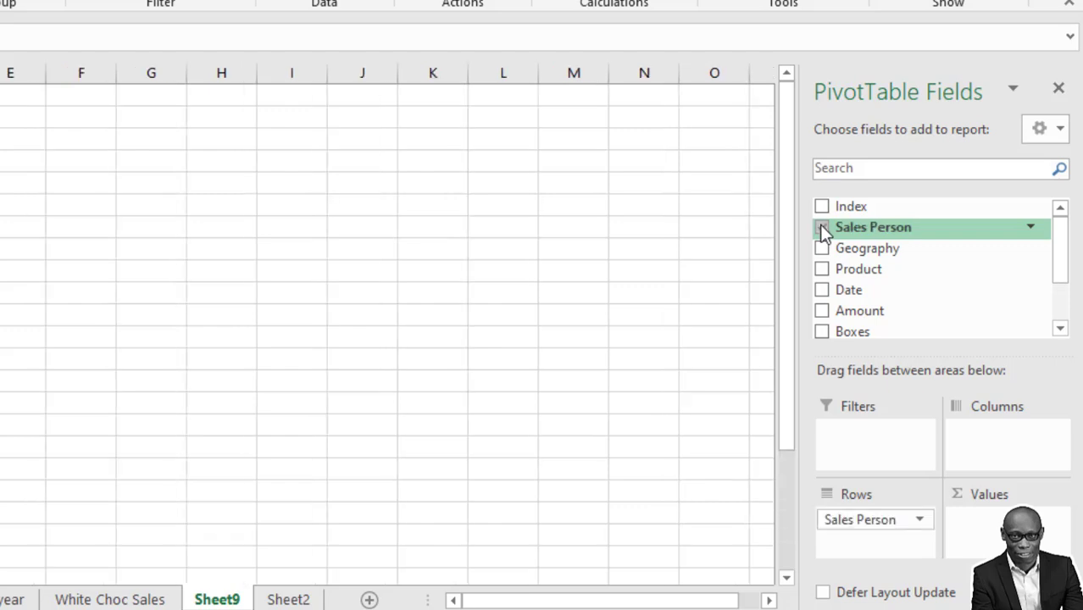
{"action": "left_click", "coordinate": [823, 270]}
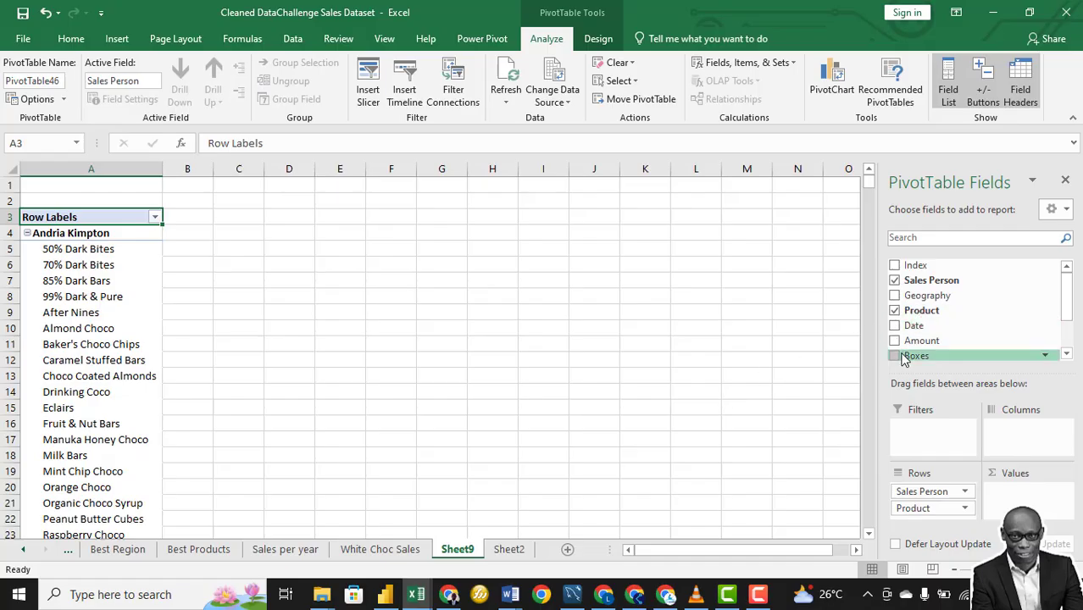
{"action": "left_click", "coordinate": [896, 356]}
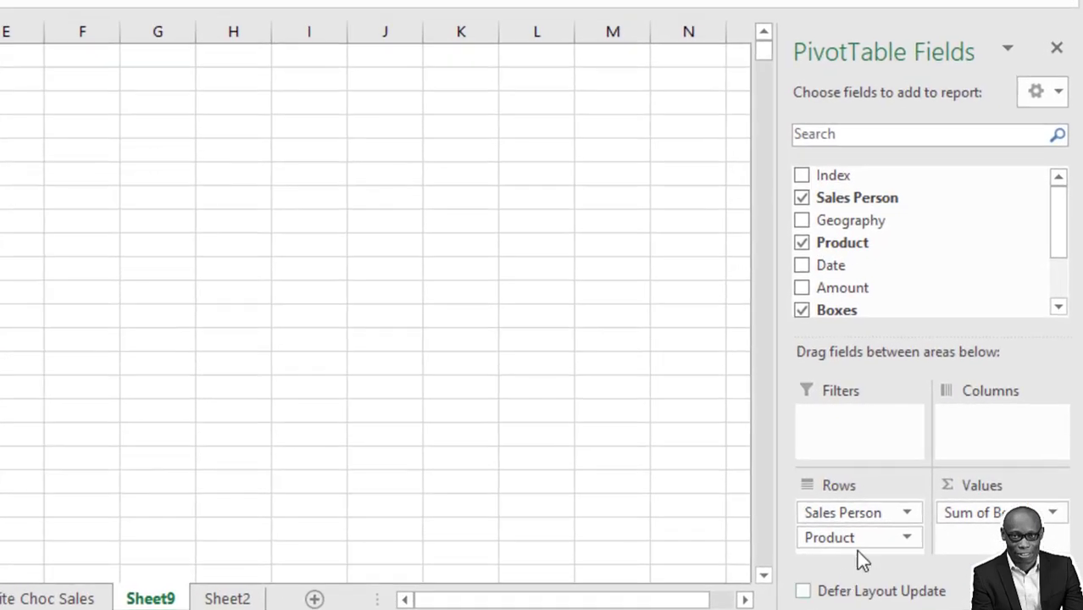
{"action": "left_click_drag", "start_coordinate": [858, 539], "coordinate": [858, 513]}
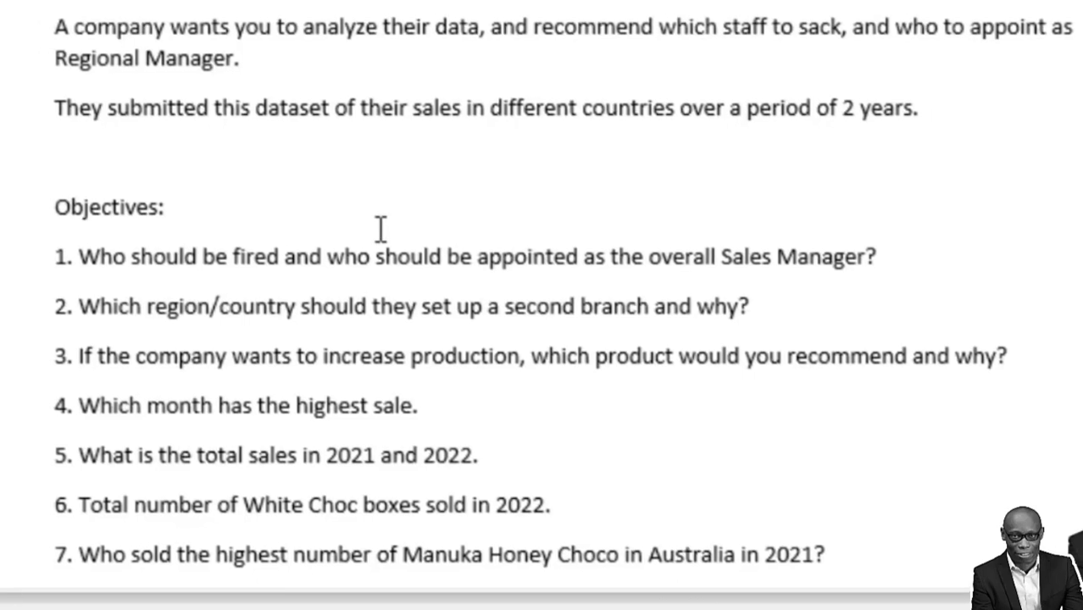
Return to the Excel workbook and filter the PivotTable's Product field to Manuka Honey Choco only.
{"action": "key", "text": "alt+Tab"}
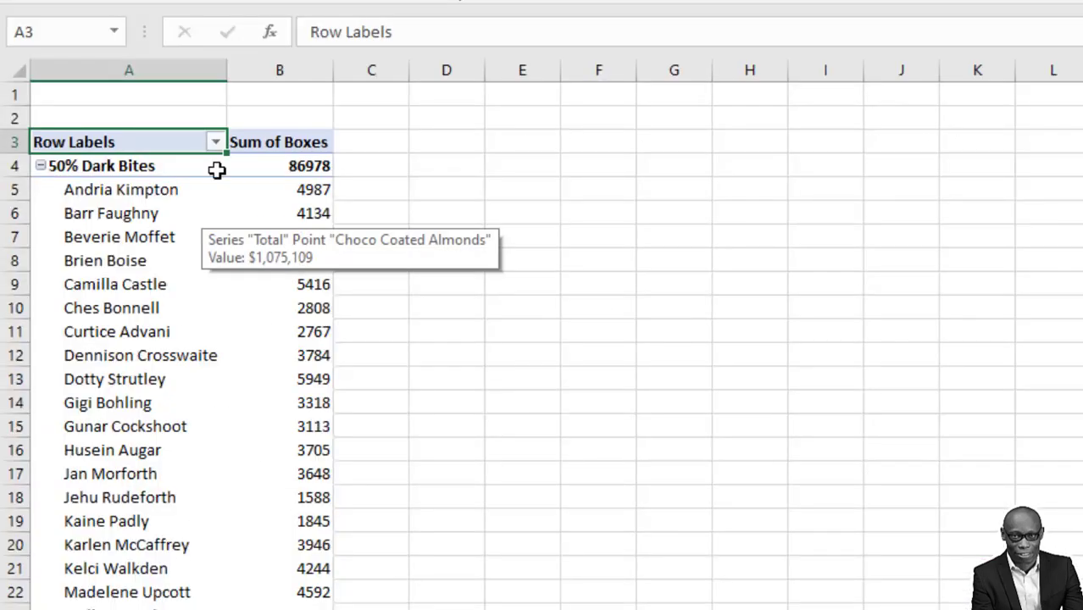
{"action": "left_click", "coordinate": [216, 143]}
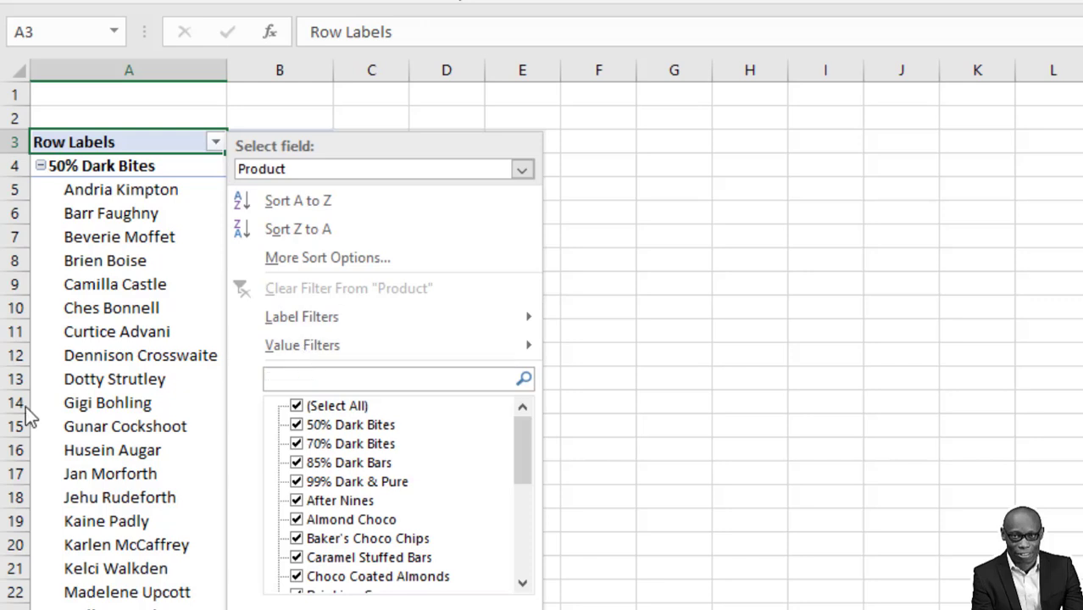
{"action": "left_click", "coordinate": [296, 408]}
{"action": "left_click", "coordinate": [301, 381]}
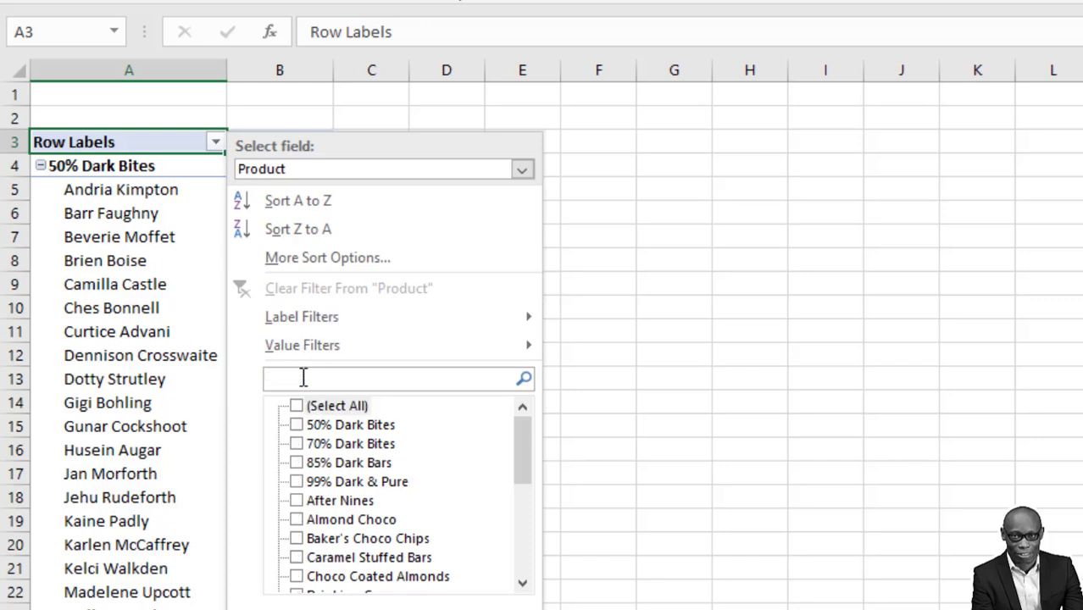
{"action": "type", "text": "manuk"}
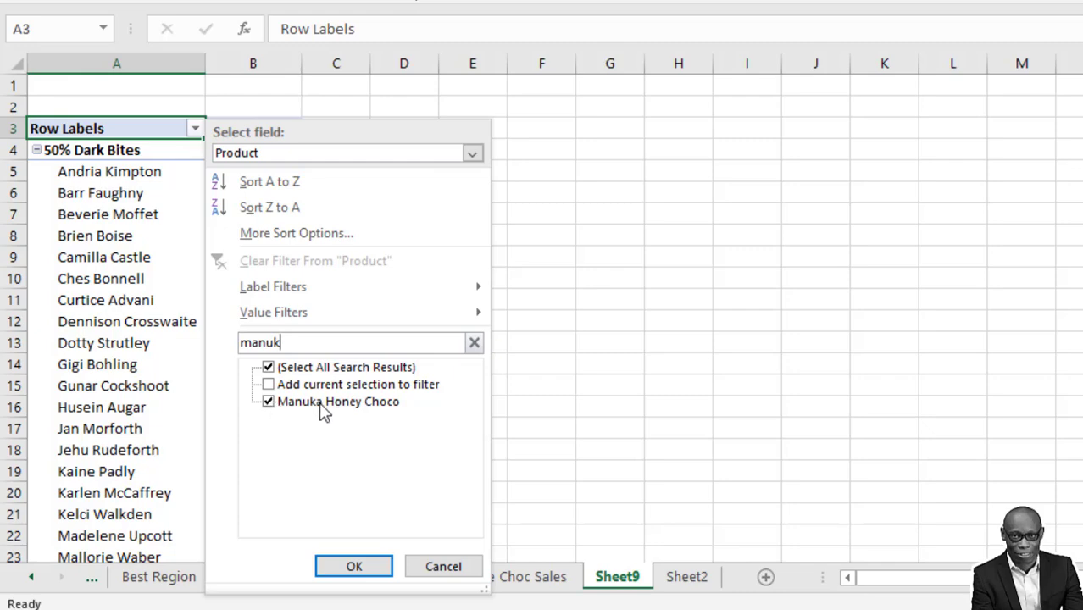
{"action": "left_click", "coordinate": [352, 565]}
Format the Sum of Boxes values as Number with 0 decimal places and the 1000 separator for the Manuka Honey Choco salespeople.
{"action": "scroll", "coordinate": [203, 308], "scroll_direction": "down", "scroll_amount": 4}
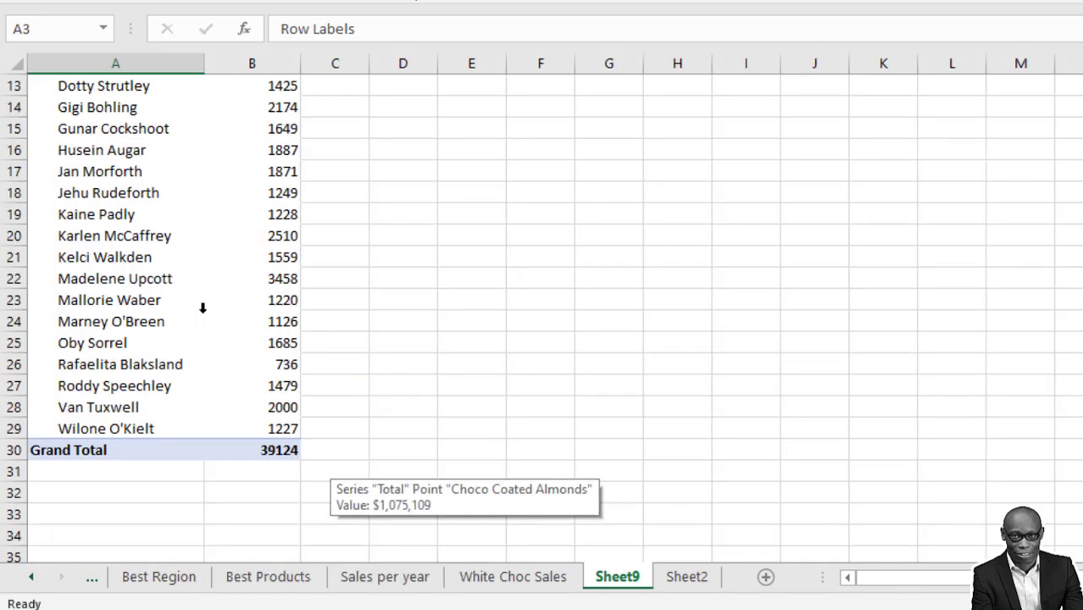
{"action": "scroll", "coordinate": [202, 309], "scroll_direction": "up", "scroll_amount": 4}
{"action": "scroll", "coordinate": [318, 234], "scroll_direction": "down", "scroll_amount": 2}
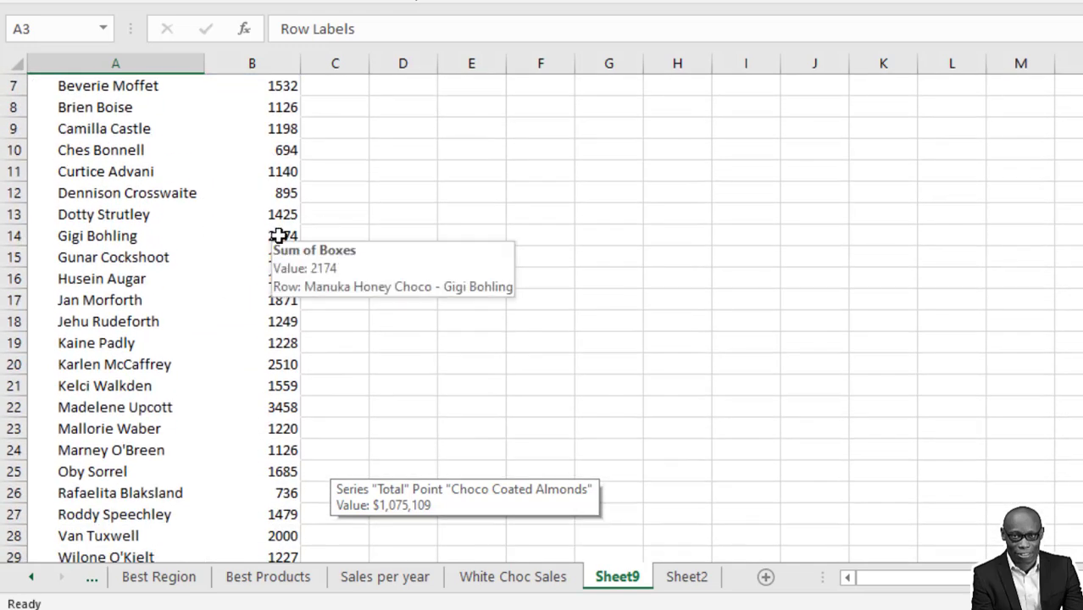
{"action": "right_click", "coordinate": [280, 235]}
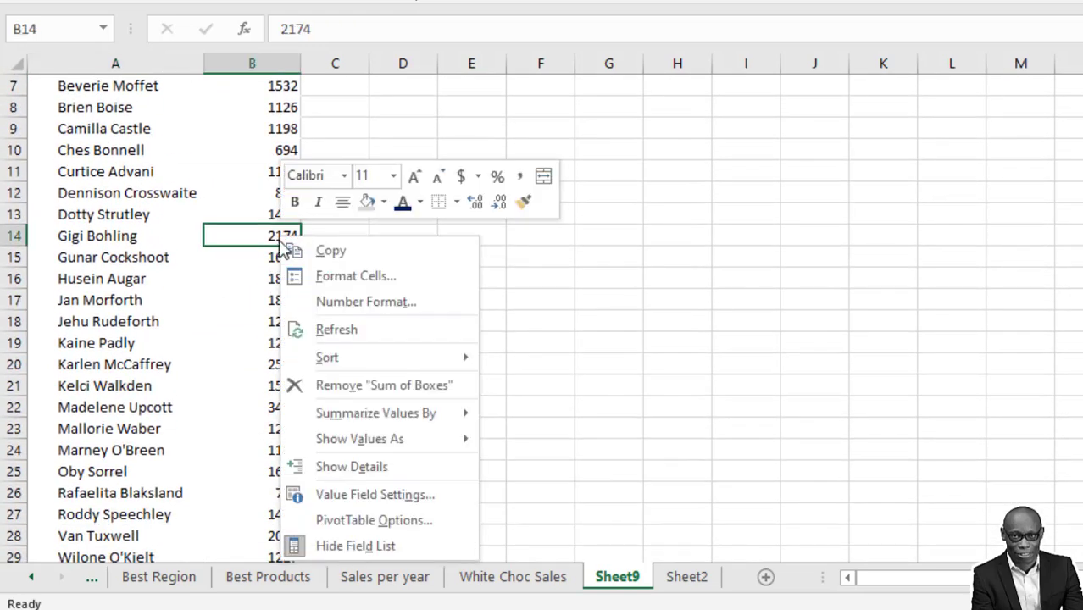
{"action": "left_click", "coordinate": [426, 309]}
{"action": "left_click", "coordinate": [181, 149]}
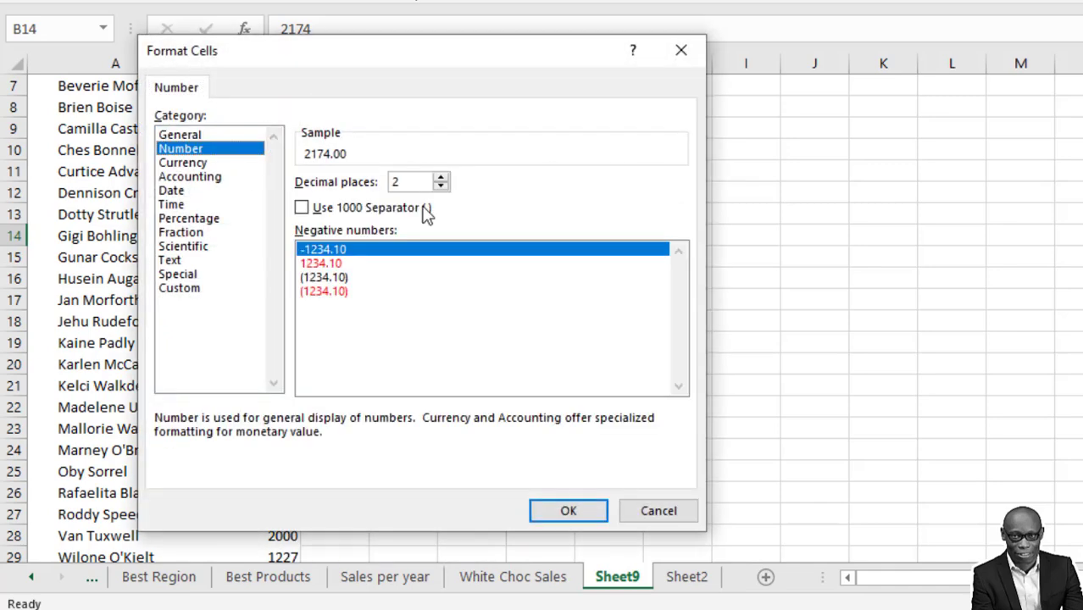
{"action": "left_click", "coordinate": [441, 187]}
{"action": "left_click", "coordinate": [441, 186]}
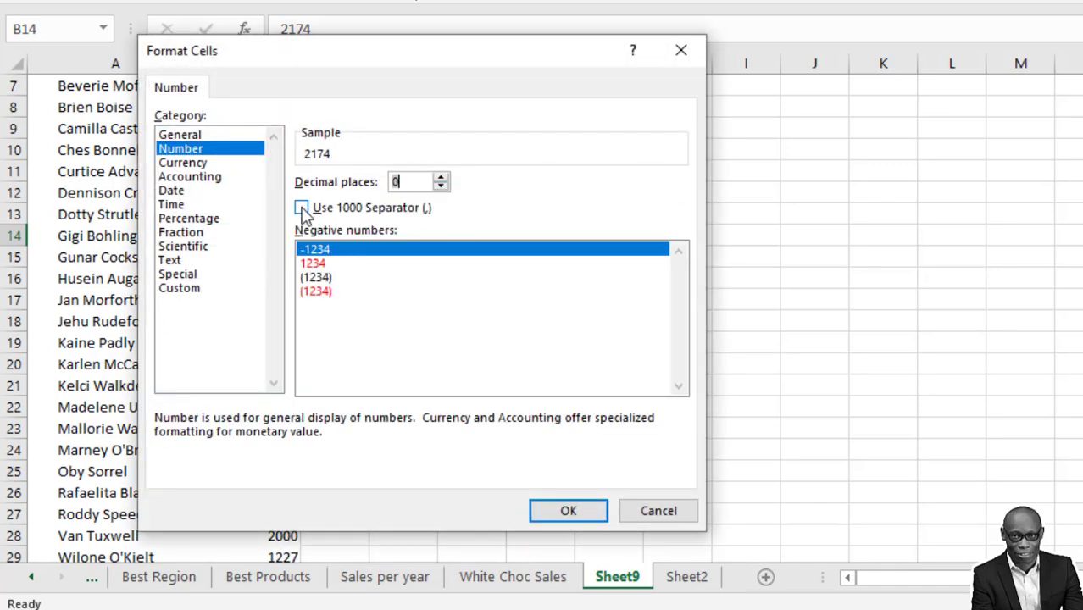
{"action": "left_click", "coordinate": [301, 208]}
{"action": "left_click", "coordinate": [568, 511]}
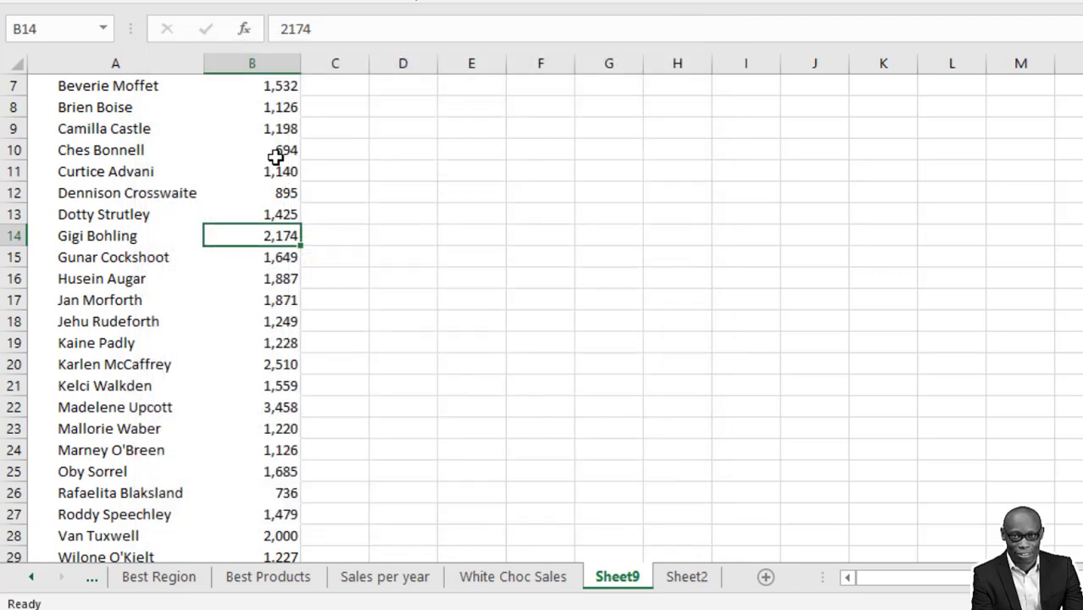
Sort the salespeople under Manuka Honey Choco by Sum of Boxes from largest to smallest.
{"action": "right_click", "coordinate": [274, 151]}
{"action": "mouse_move", "coordinate": [407, 281]}
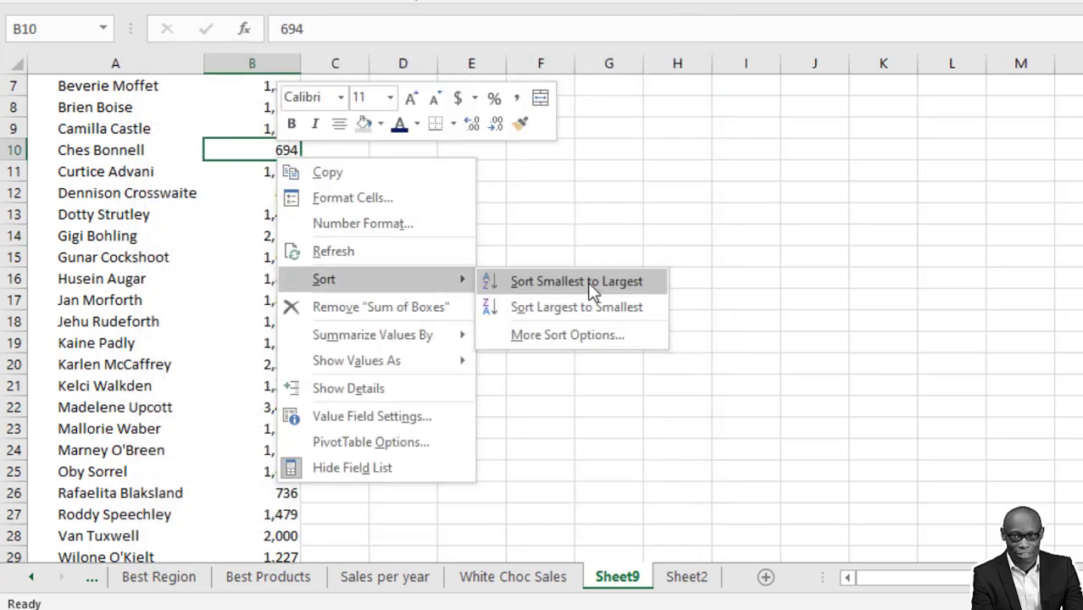
{"action": "left_click", "coordinate": [598, 301]}
{"action": "scroll", "coordinate": [521, 273], "scroll_direction": "up", "scroll_amount": 2}
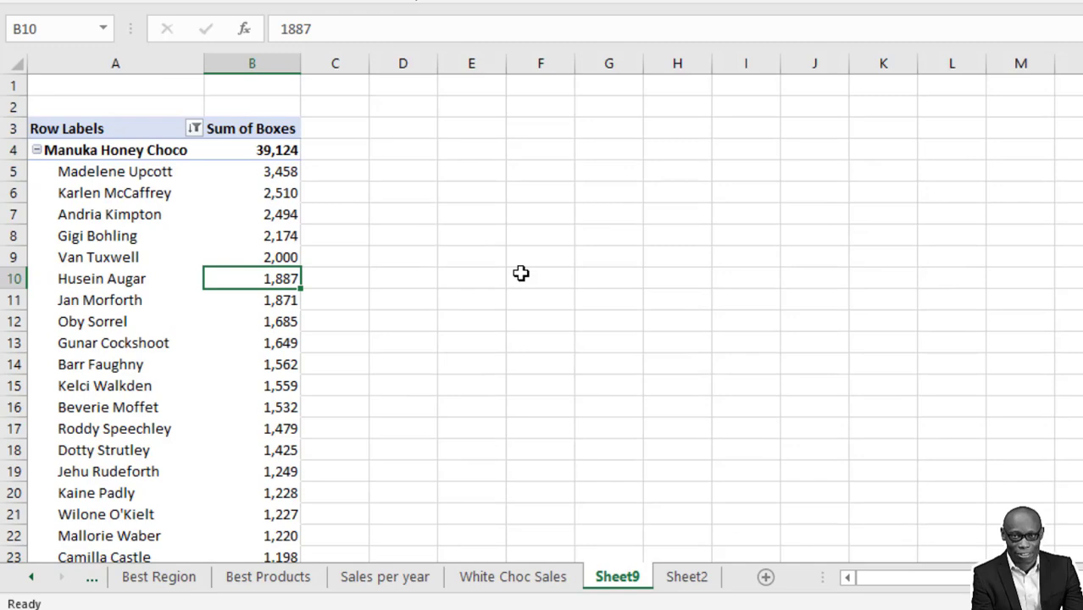
{"action": "scroll", "coordinate": [521, 285], "scroll_direction": "down", "scroll_amount": 1}
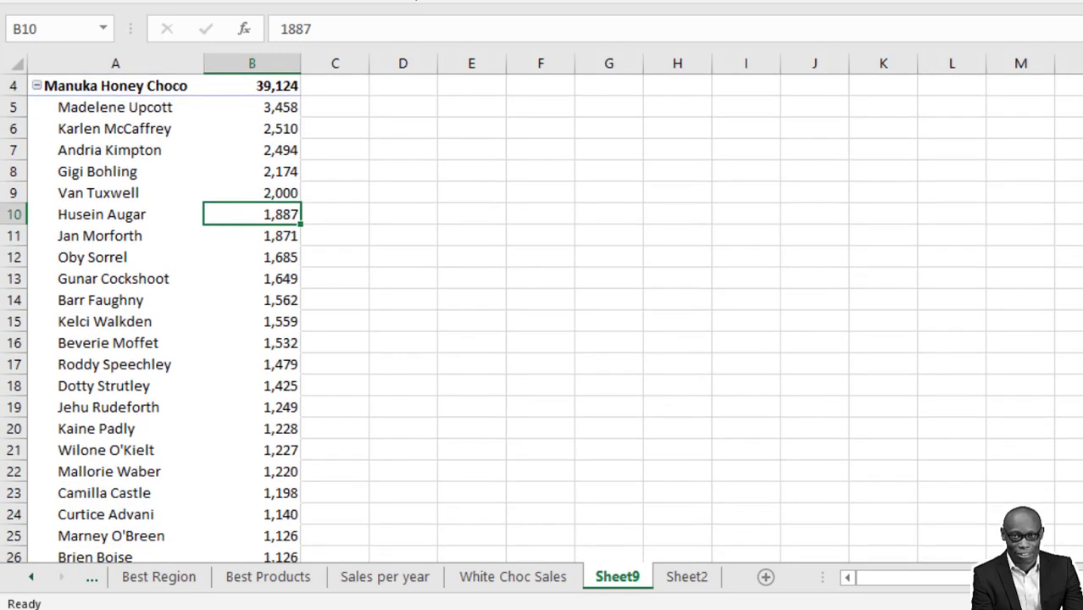
Check objective 7 in the video player's task brief, on Manuka Honey Choco in Australia in 2021, against the Excel PivotTable's ranking.
{"action": "key", "text": "alt+Tab"}
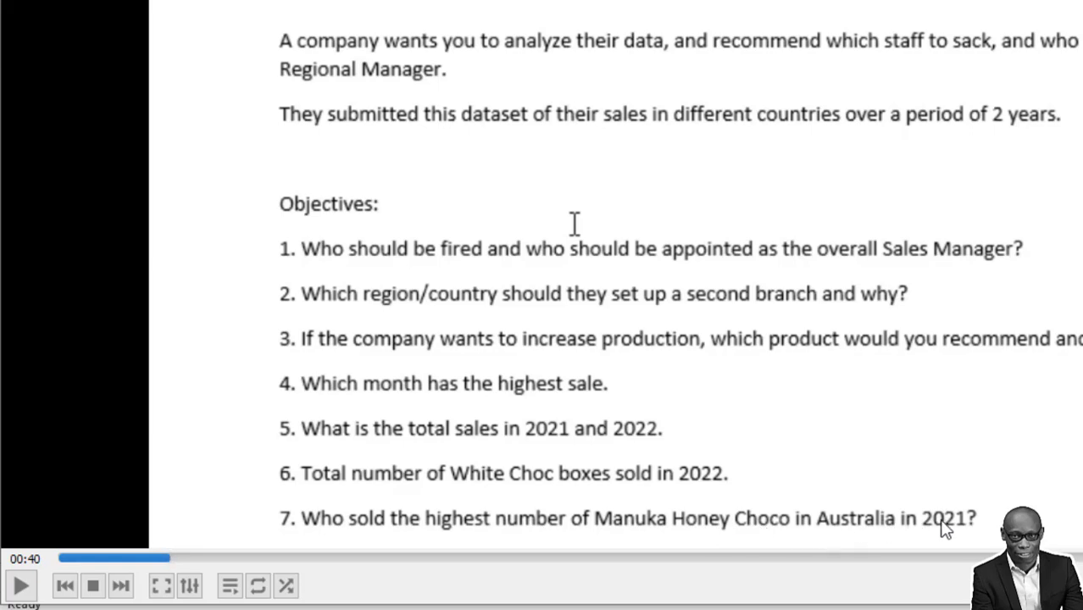
{"action": "key", "text": "alt+Tab"}
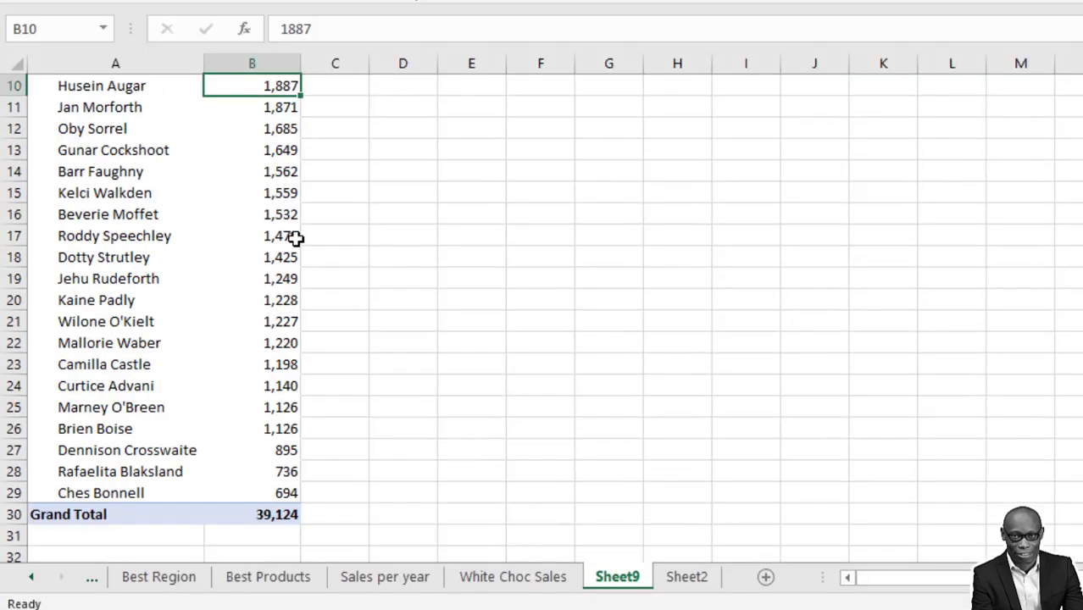
{"action": "scroll", "coordinate": [293, 239], "scroll_direction": "down", "scroll_amount": 2}
{"action": "scroll", "coordinate": [297, 246], "scroll_direction": "up", "scroll_amount": 4}
{"action": "scroll", "coordinate": [300, 248], "scroll_direction": "up", "scroll_amount": 1}
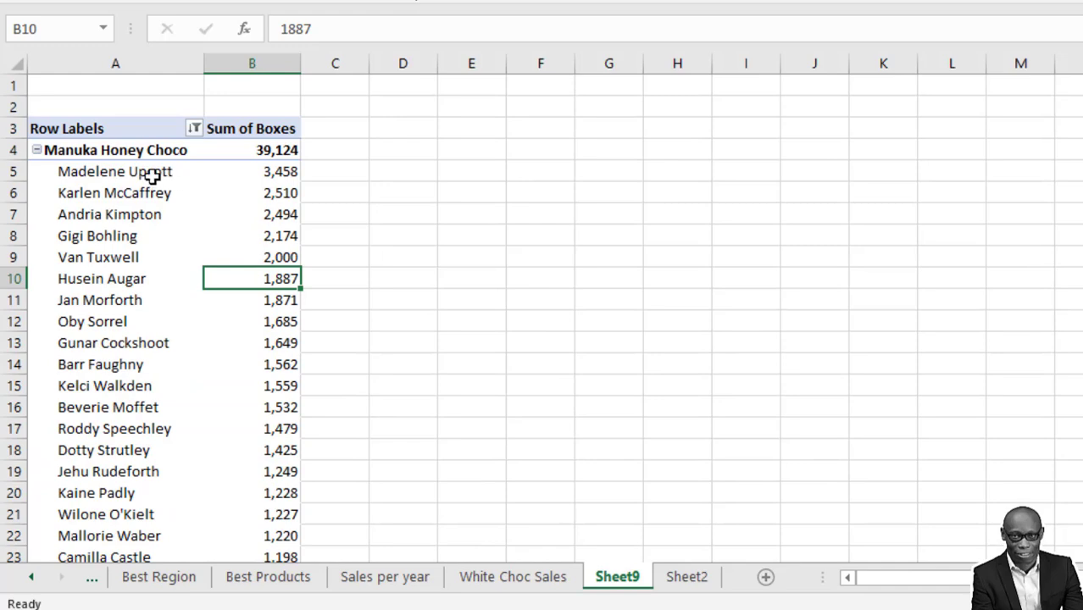
Insert a Geography slicer for the PivotTable, place it beside the table and filter the Manuka Honey Choco salespeople to AUSTRALIA.
{"action": "mouse_move", "coordinate": [265, 161]}
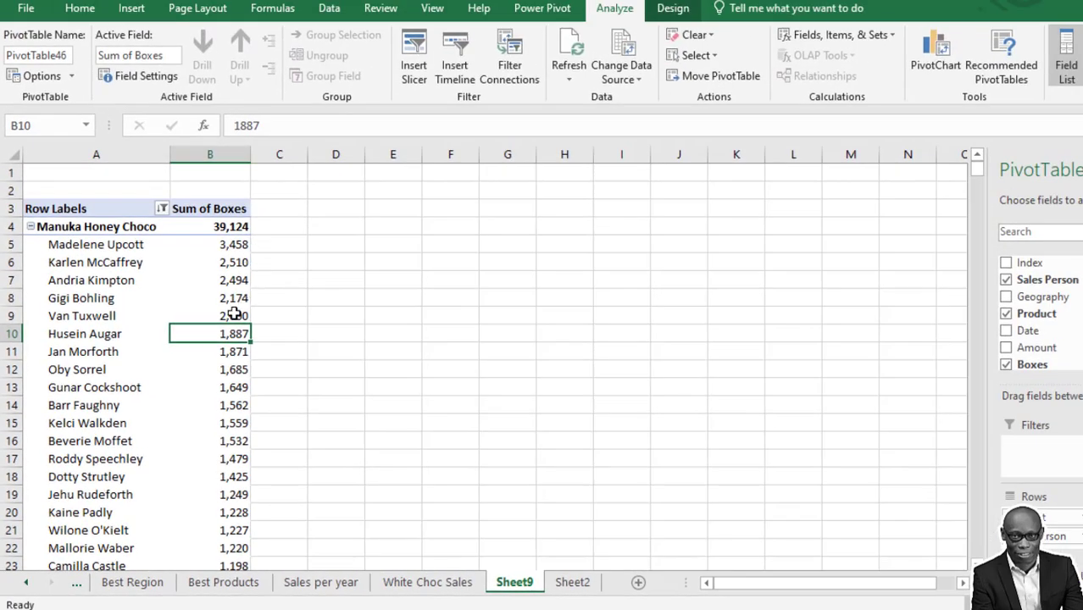
{"action": "mouse_move", "coordinate": [231, 303]}
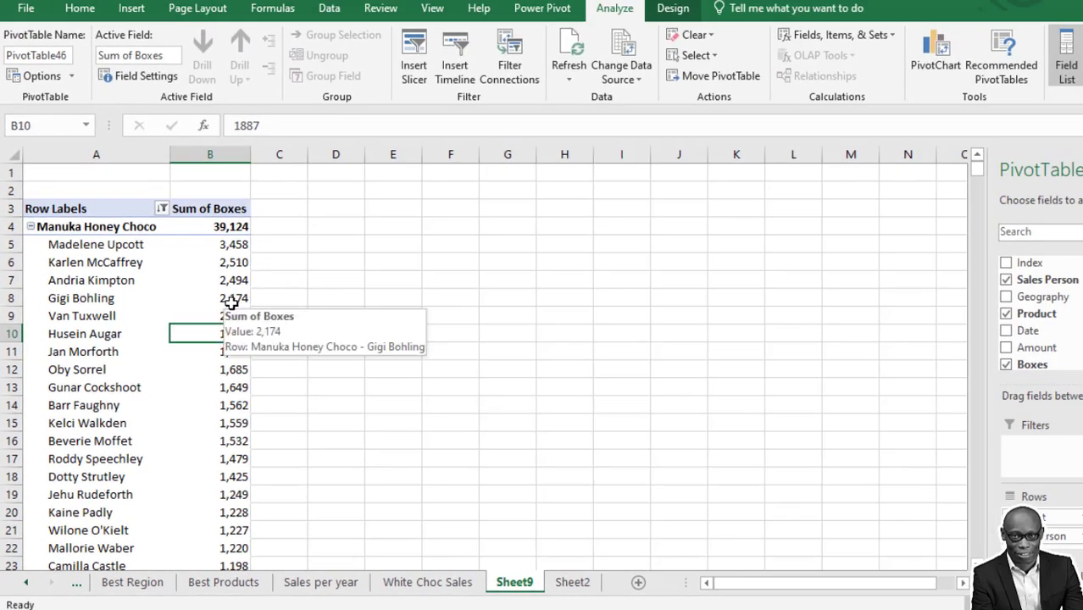
{"action": "left_click", "coordinate": [413, 67]}
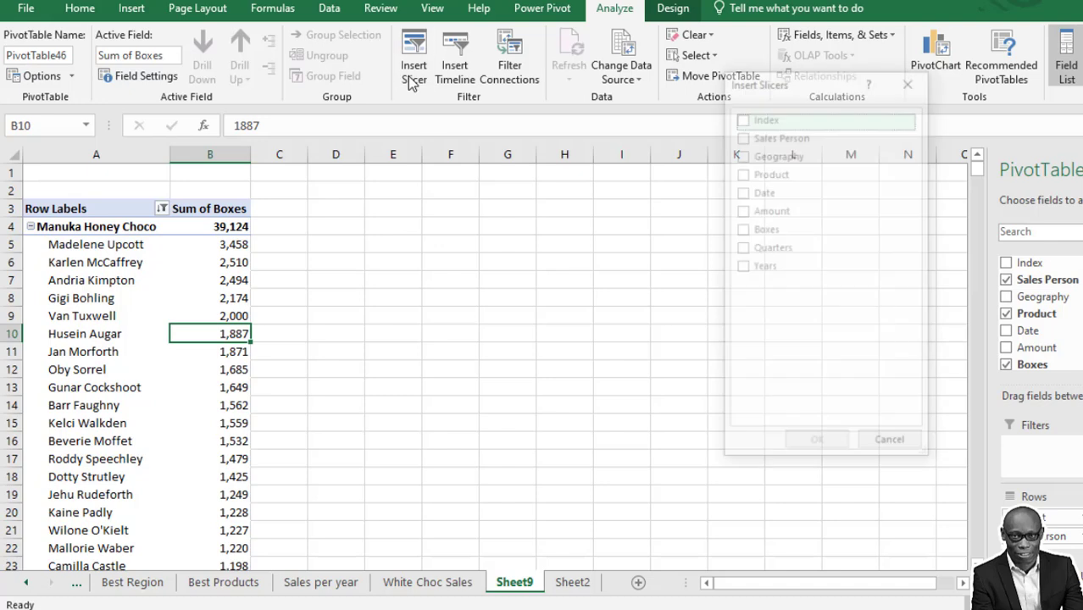
{"action": "left_click_drag", "start_coordinate": [784, 85], "coordinate": [703, 172]}
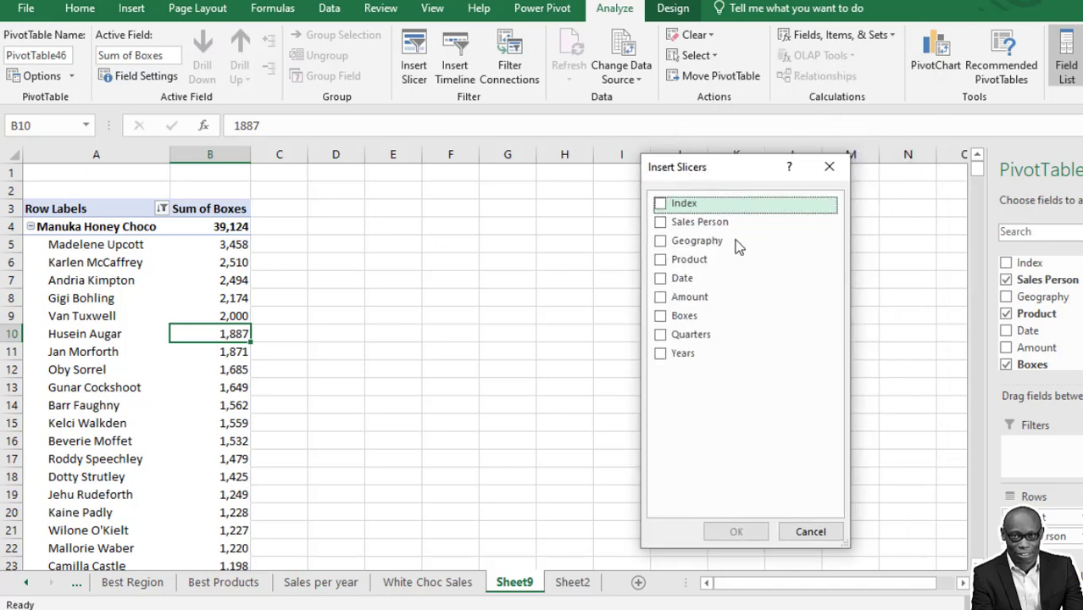
{"action": "left_click", "coordinate": [661, 244]}
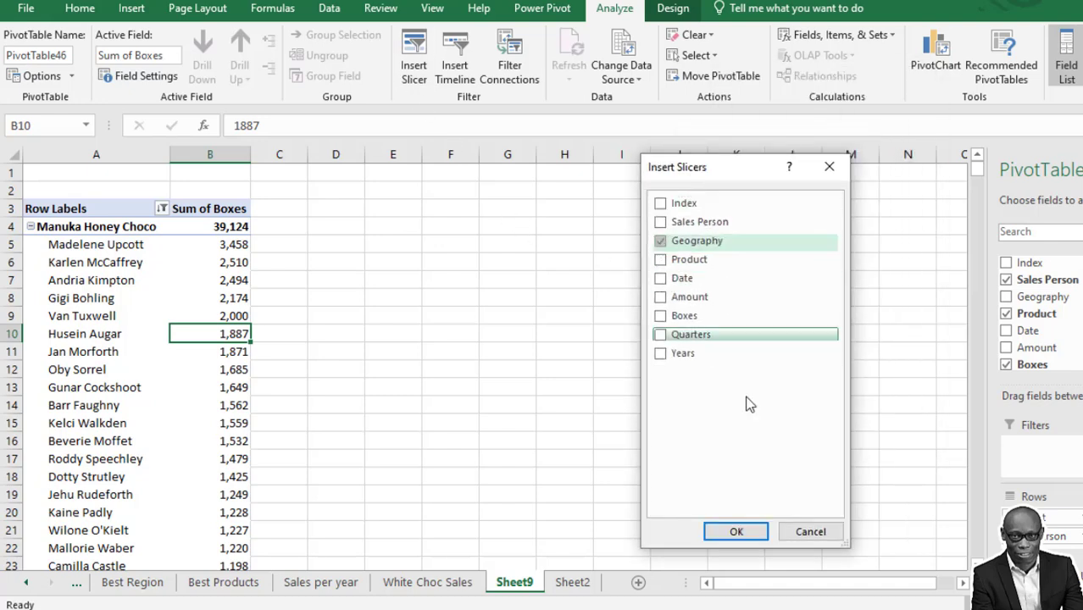
{"action": "left_click", "coordinate": [734, 530]}
{"action": "left_click_drag", "start_coordinate": [485, 270], "coordinate": [370, 197]}
{"action": "left_click", "coordinate": [377, 220]}
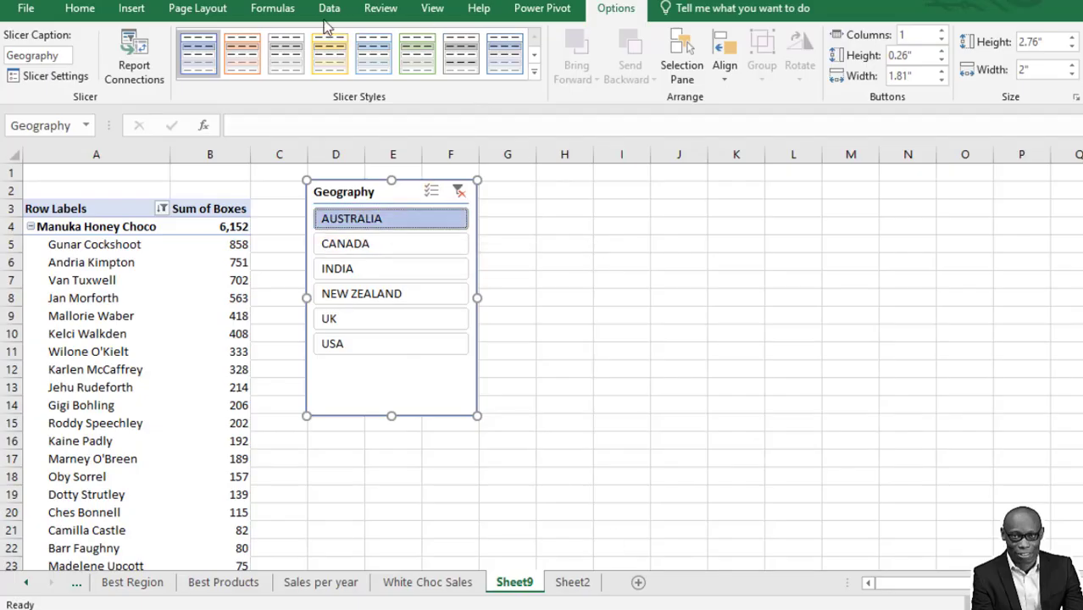
Insert a Date timeline for the PivotTable and place it beside the Geography slicer.
{"action": "left_click", "coordinate": [195, 295]}
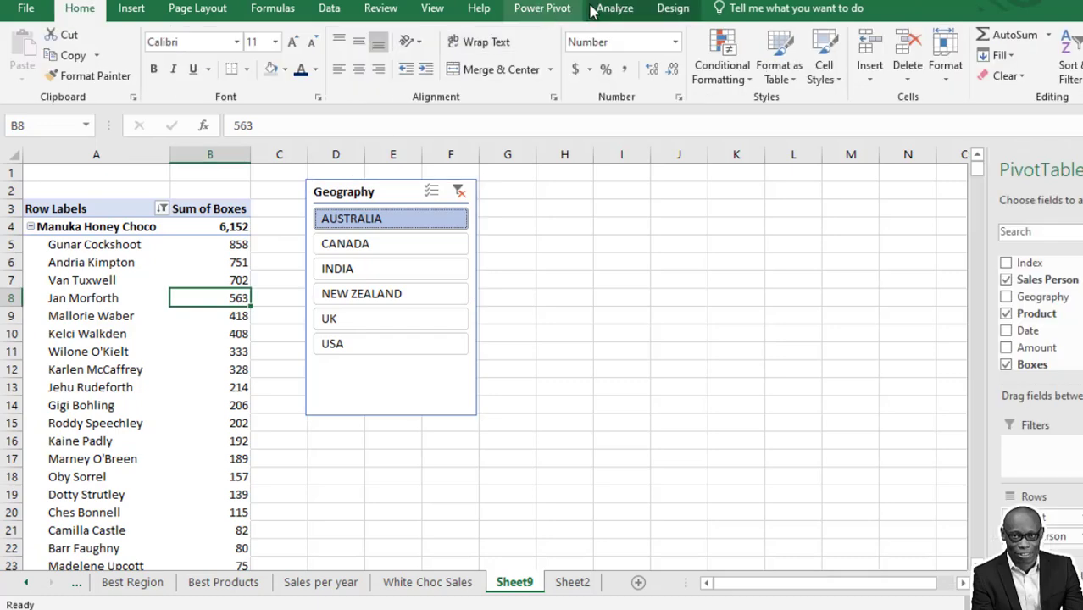
{"action": "left_click", "coordinate": [596, 11]}
{"action": "left_click", "coordinate": [465, 74]}
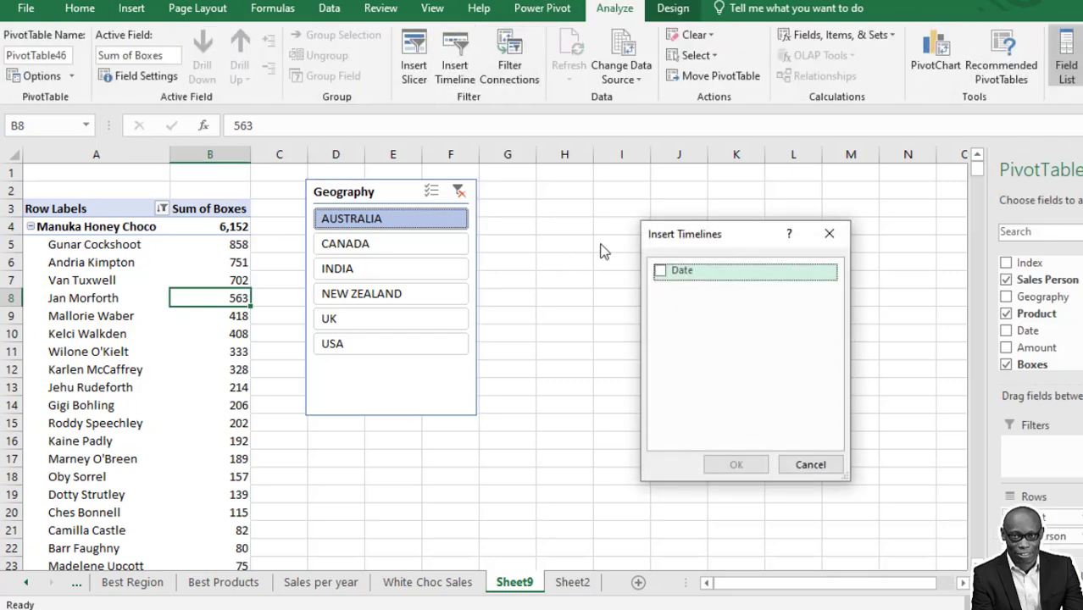
{"action": "left_click", "coordinate": [661, 270]}
{"action": "left_click", "coordinate": [736, 464]}
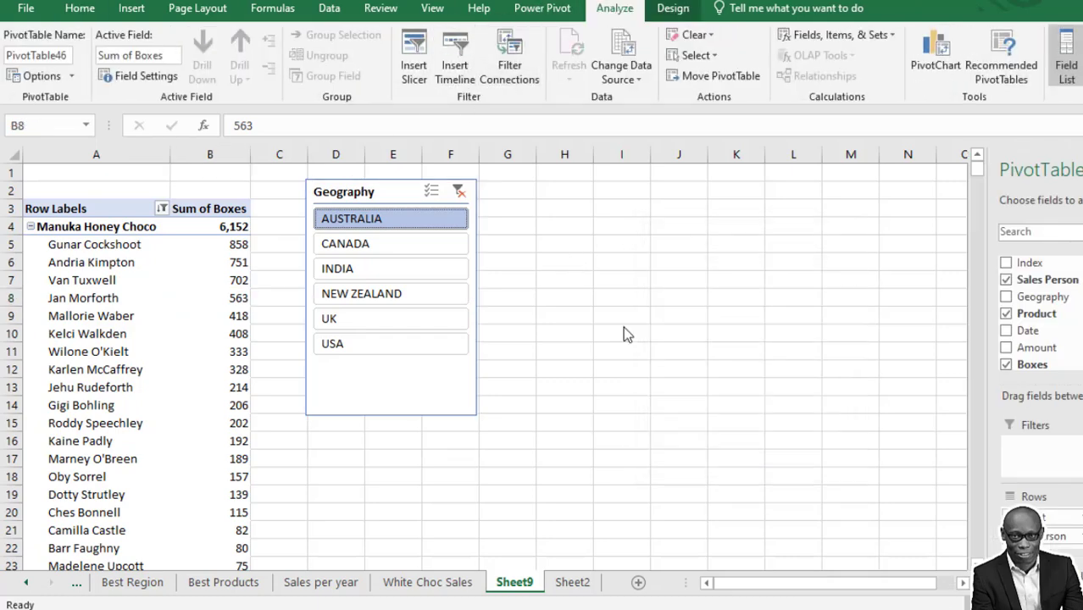
{"action": "left_click_drag", "start_coordinate": [536, 305], "coordinate": [666, 189]}
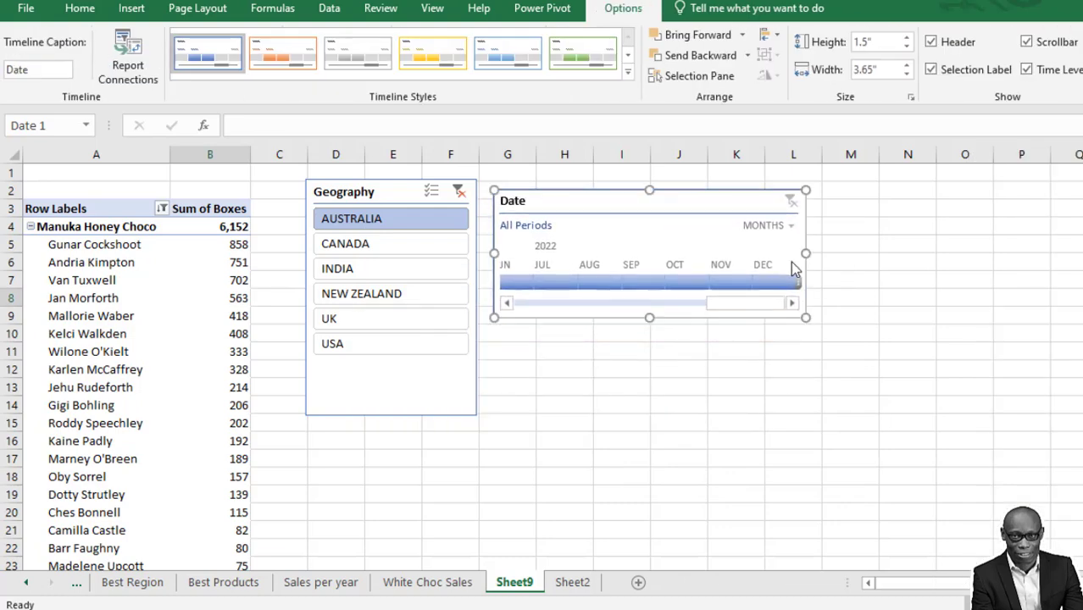
Switch the Date timeline's time level to years and filter the PivotTable to 2022.
{"action": "left_click", "coordinate": [790, 226]}
{"action": "left_click", "coordinate": [801, 250]}
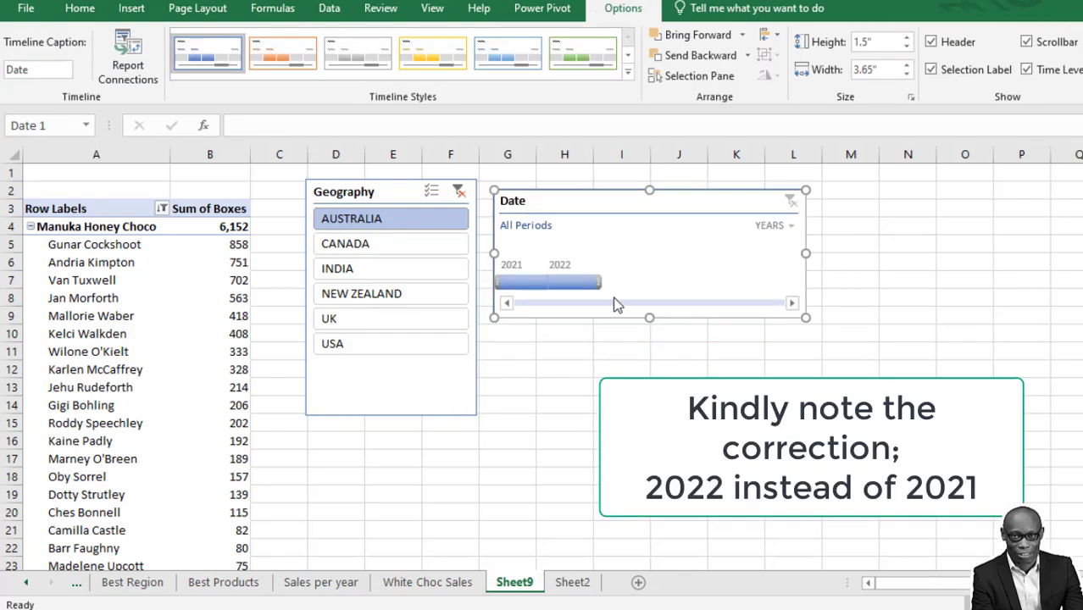
{"action": "left_click", "coordinate": [576, 284]}
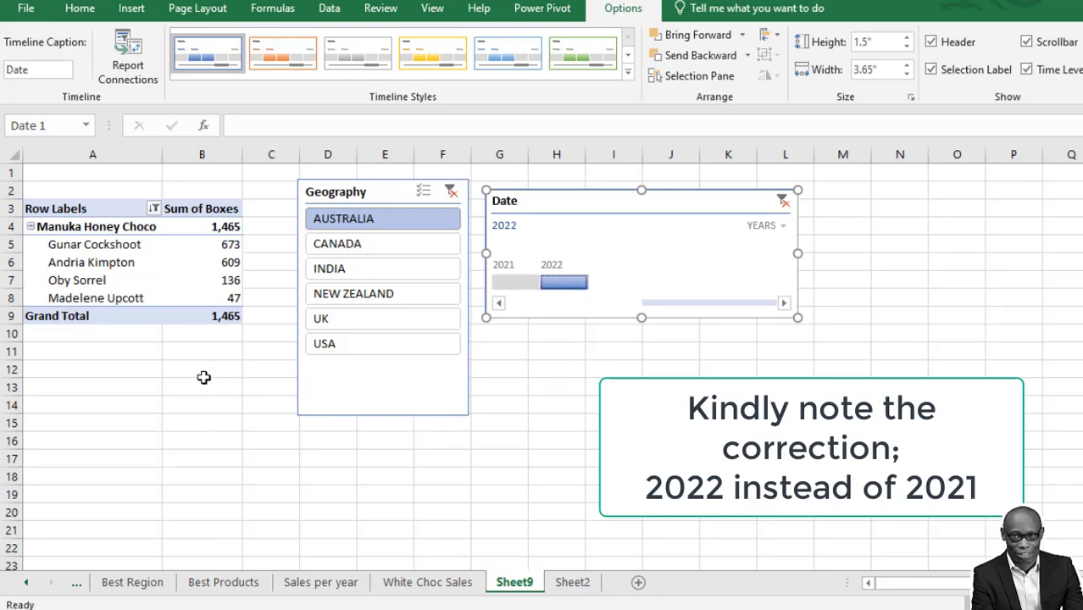